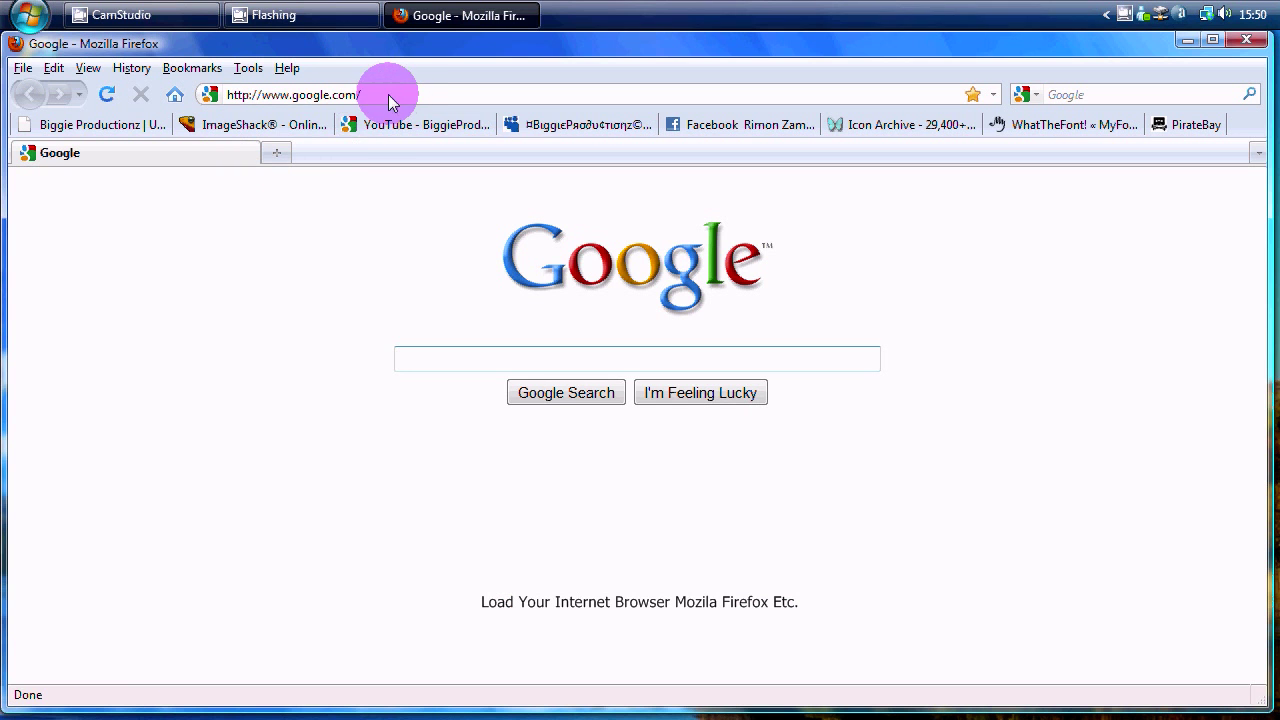
- Load the pasted youtube_template.psd link in Firefox's address bar
{"action": "left_click", "coordinate": [340, 94]}
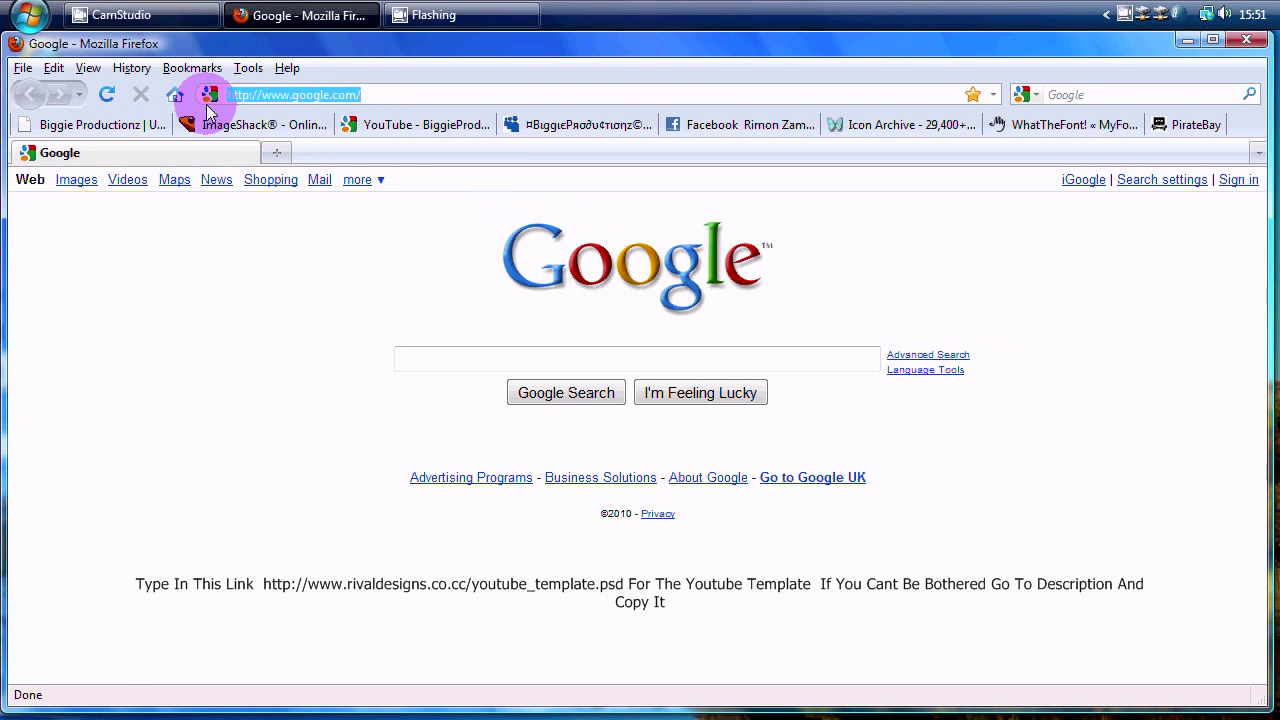
{"action": "type", "text": "http://www.rivaldesigns.co.cc/youtube_template.psd"}
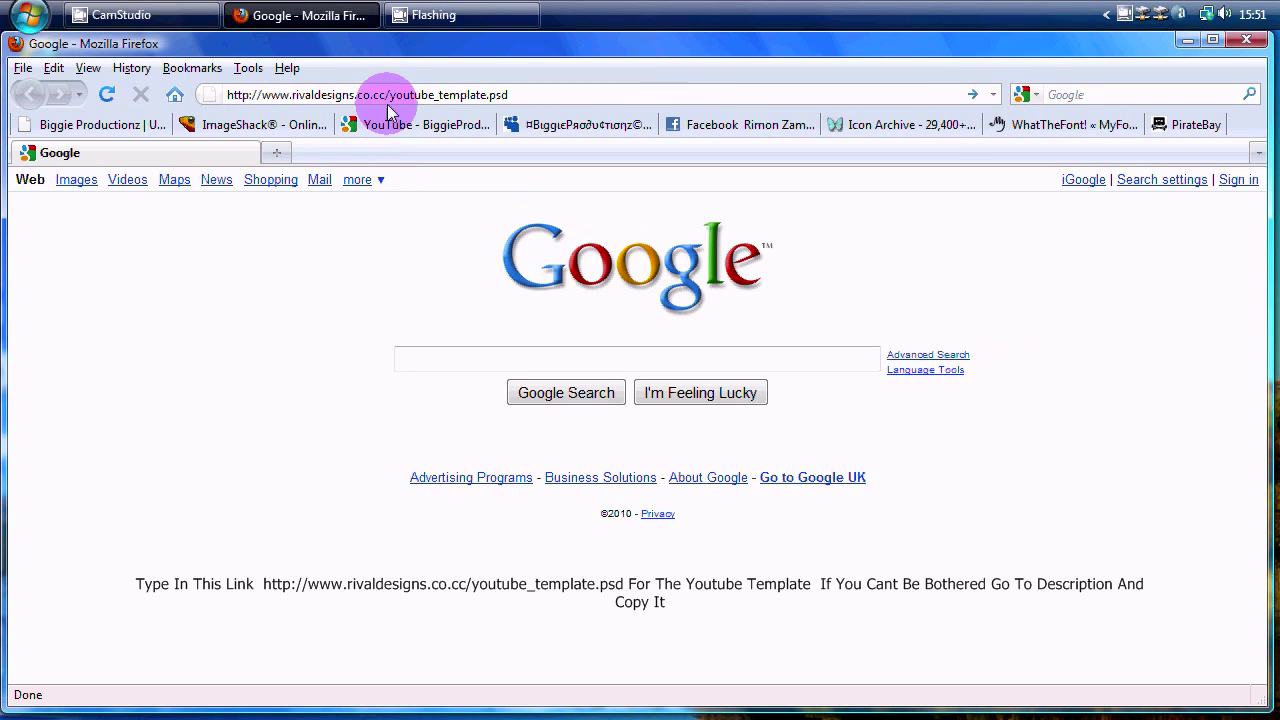
{"action": "left_click", "coordinate": [972, 95]}
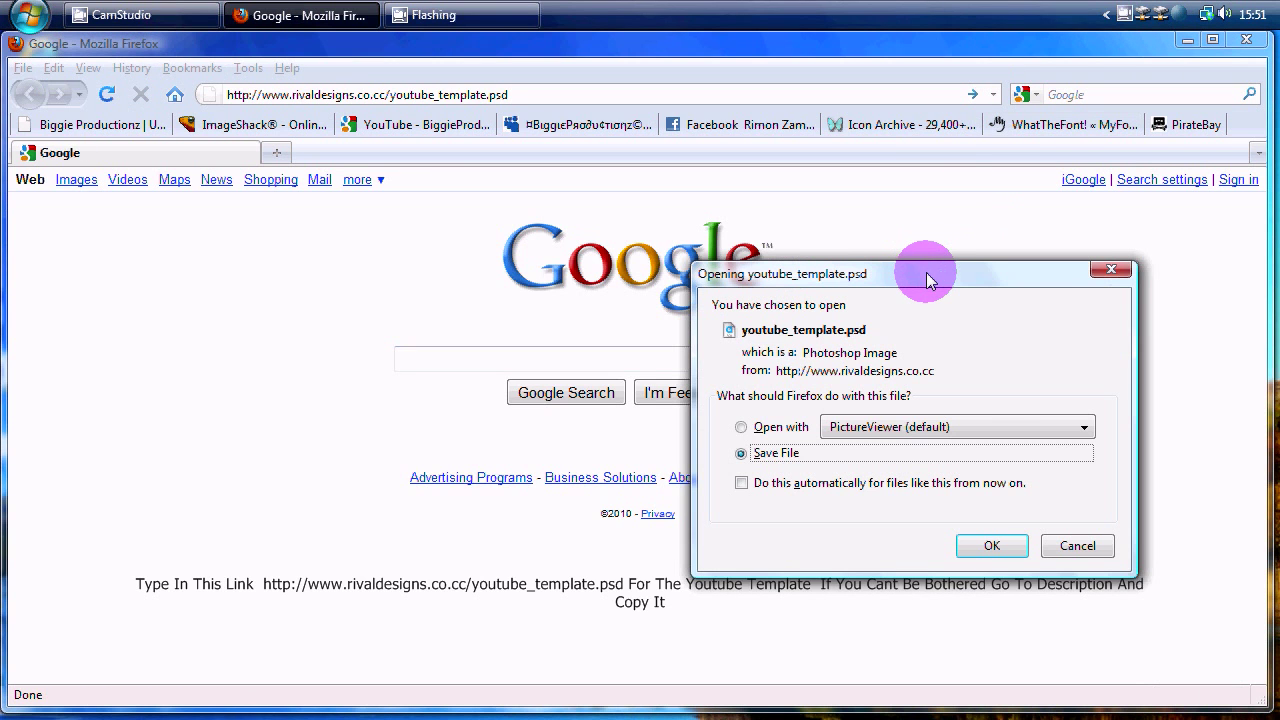
- Save youtube_template.psd to the desktop and reposition its icon there
{"action": "left_click_drag", "start_coordinate": [926, 272], "coordinate": [959, 261]}
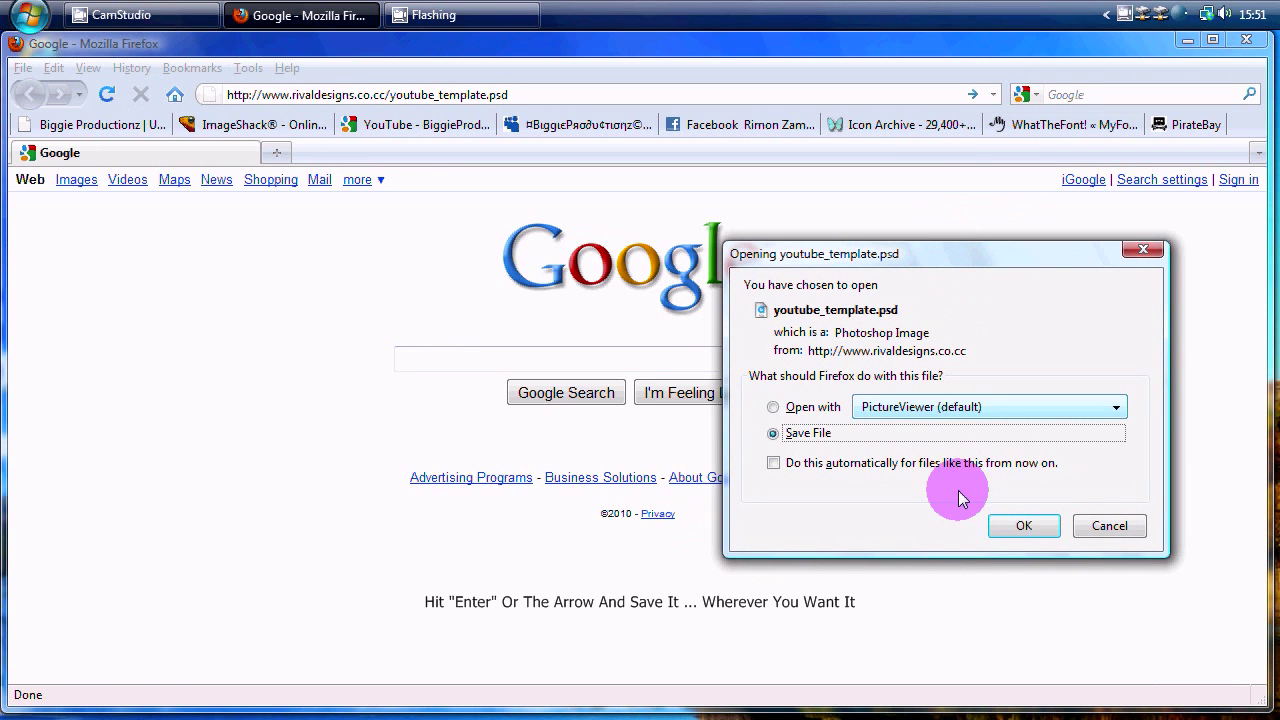
{"action": "left_click", "coordinate": [1033, 525]}
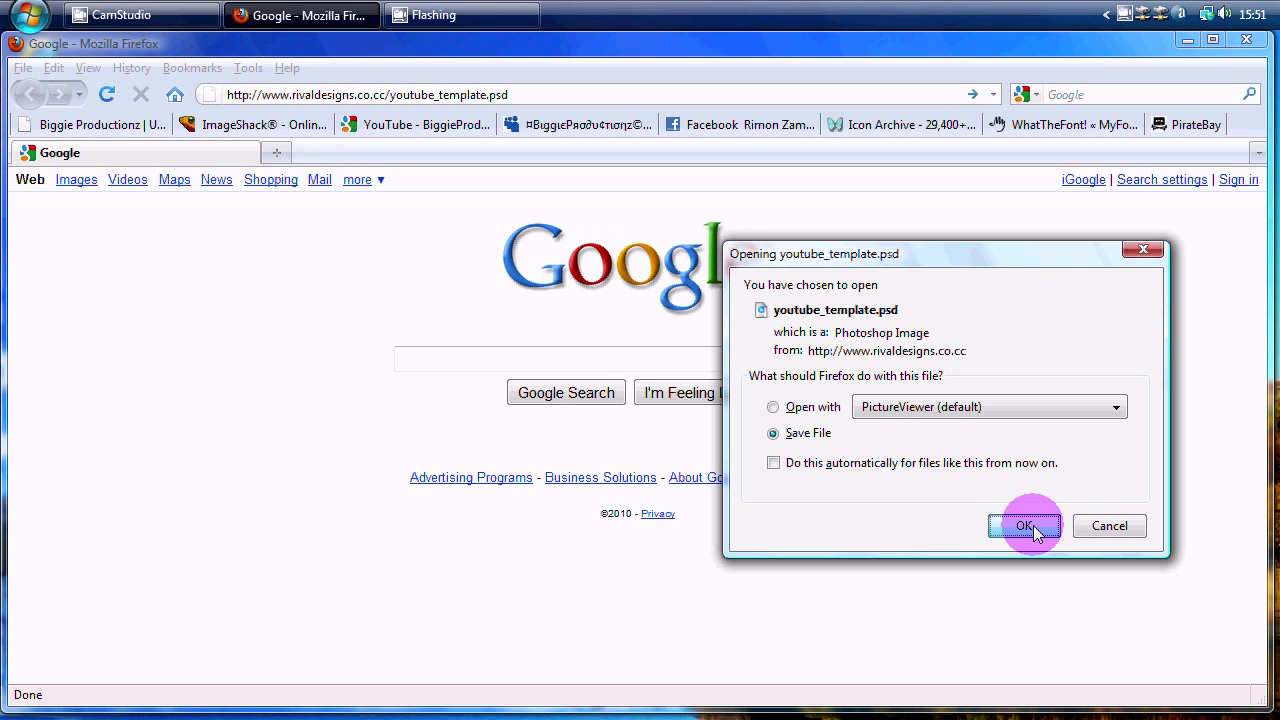
{"action": "left_click", "coordinate": [1053, 522]}
{"action": "left_click", "coordinate": [1188, 40]}
{"action": "left_click_drag", "start_coordinate": [57, 650], "coordinate": [254, 513]}
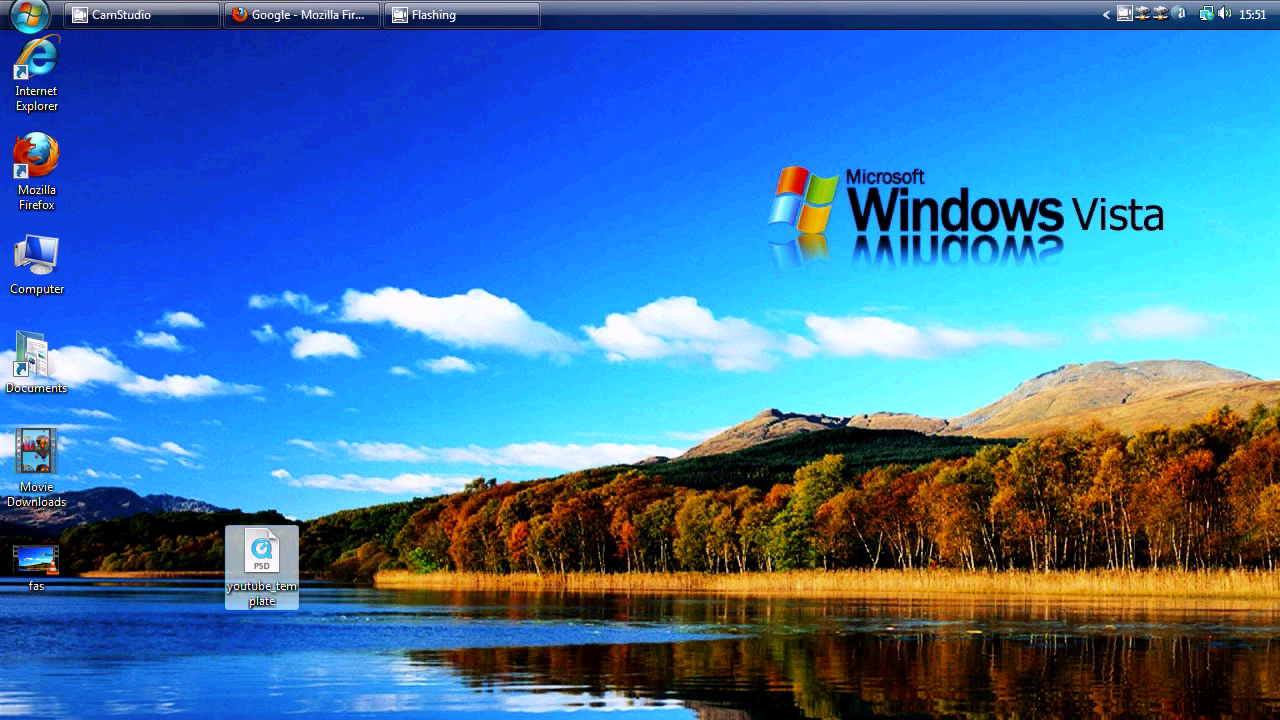
- Preview youtube_template.psd, then launch Photoshop CS3 from the Adobe Master Collection CS3 folder
{"action": "double_click", "coordinate": [261, 555]}
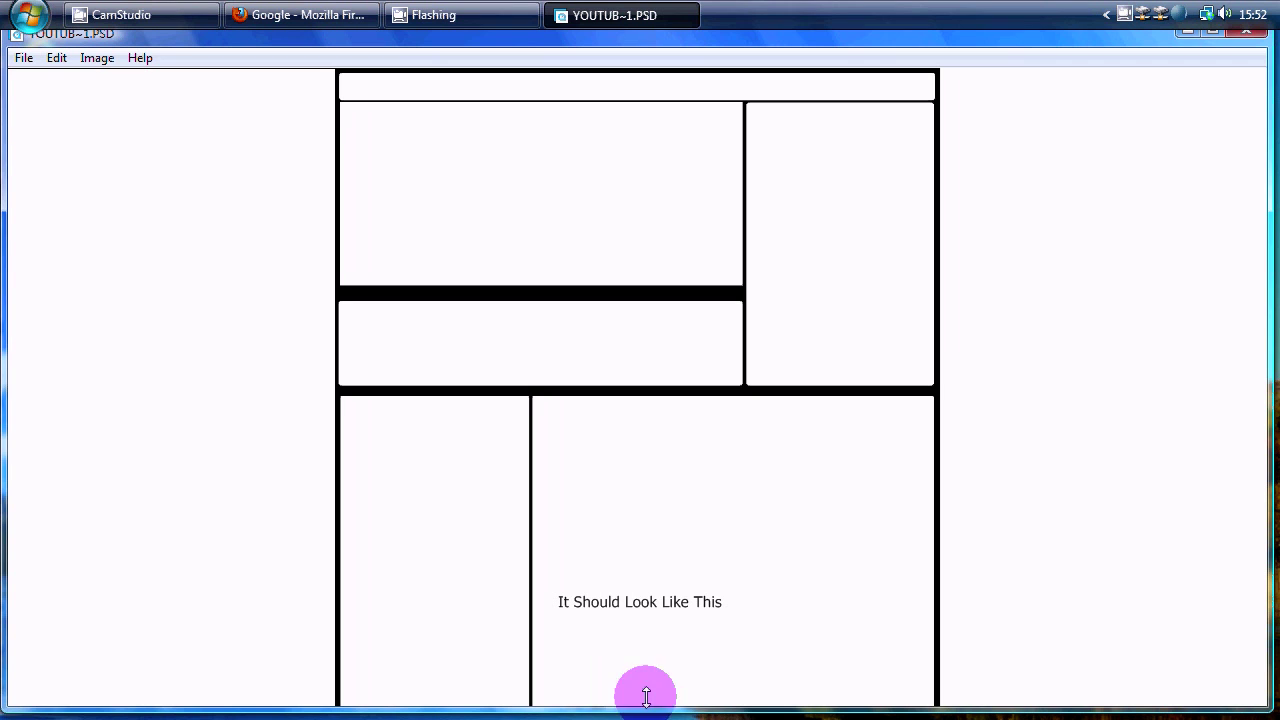
{"action": "left_click", "coordinate": [1246, 30]}
{"action": "key", "text": "super"}
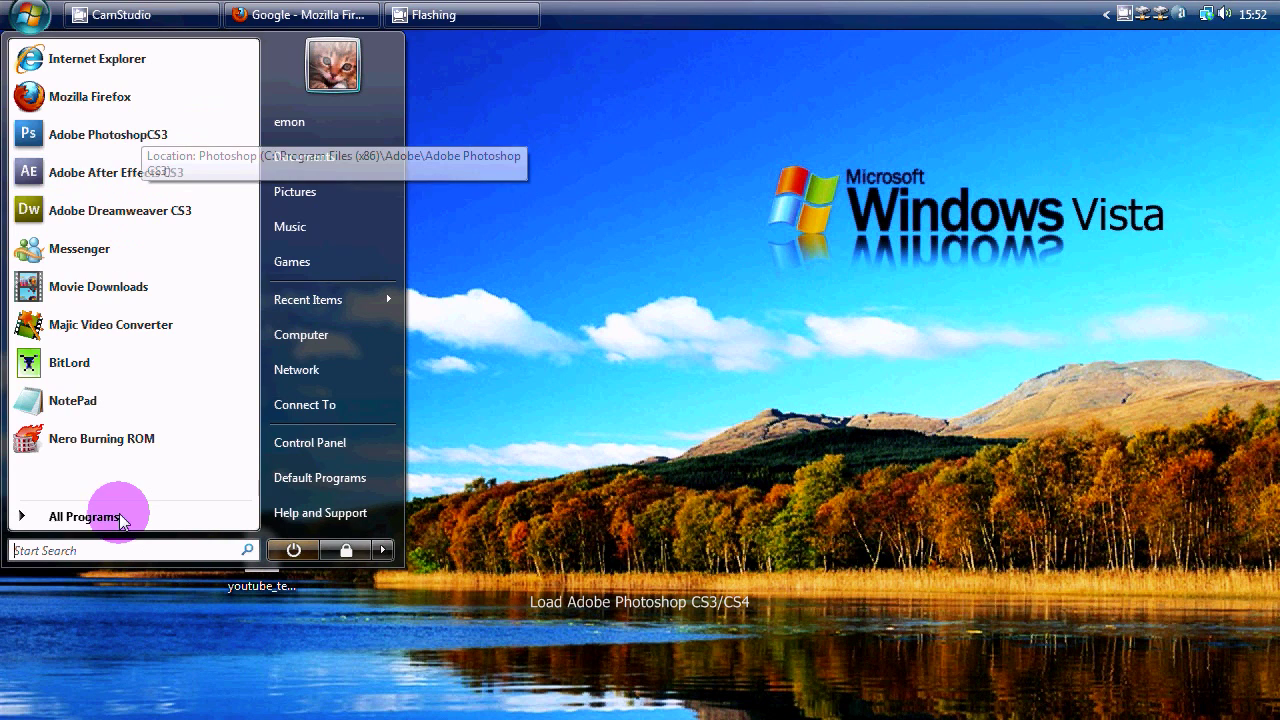
{"action": "left_click", "coordinate": [84, 516]}
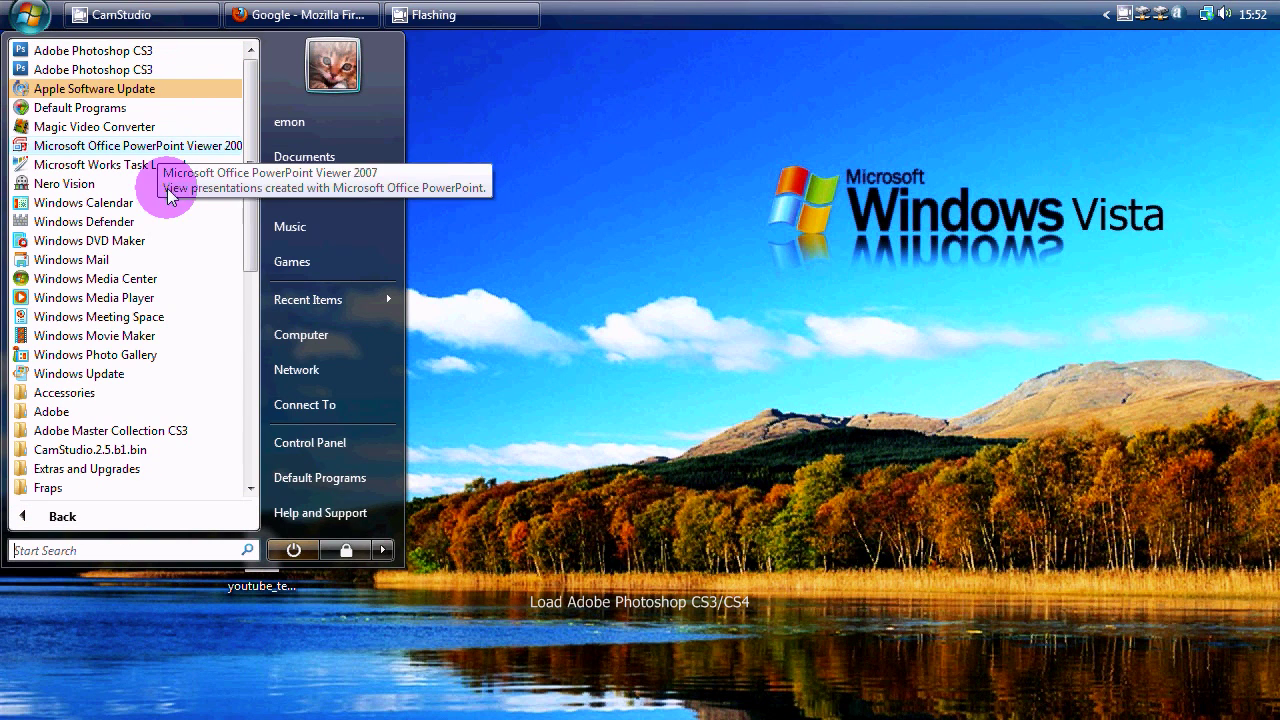
{"action": "left_click", "coordinate": [118, 430]}
{"action": "scroll", "coordinate": [138, 362], "scroll_direction": "down", "scroll_amount": 1}
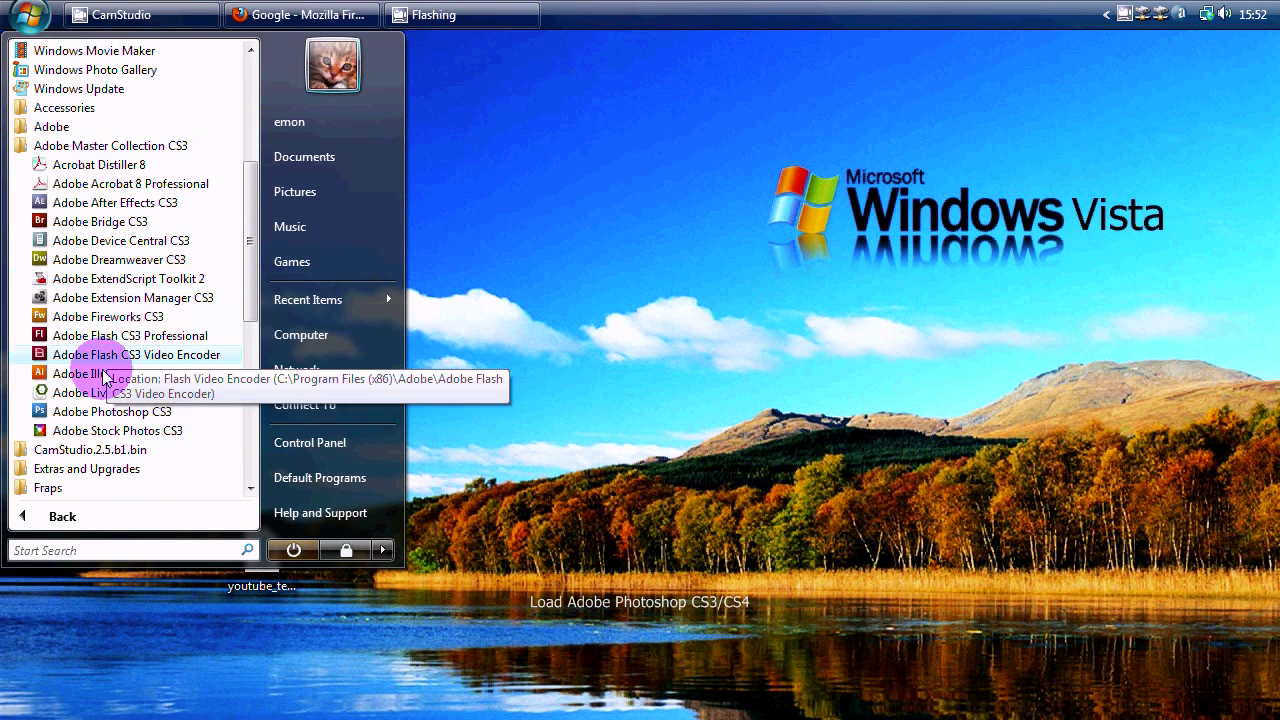
{"action": "left_click", "coordinate": [97, 418]}
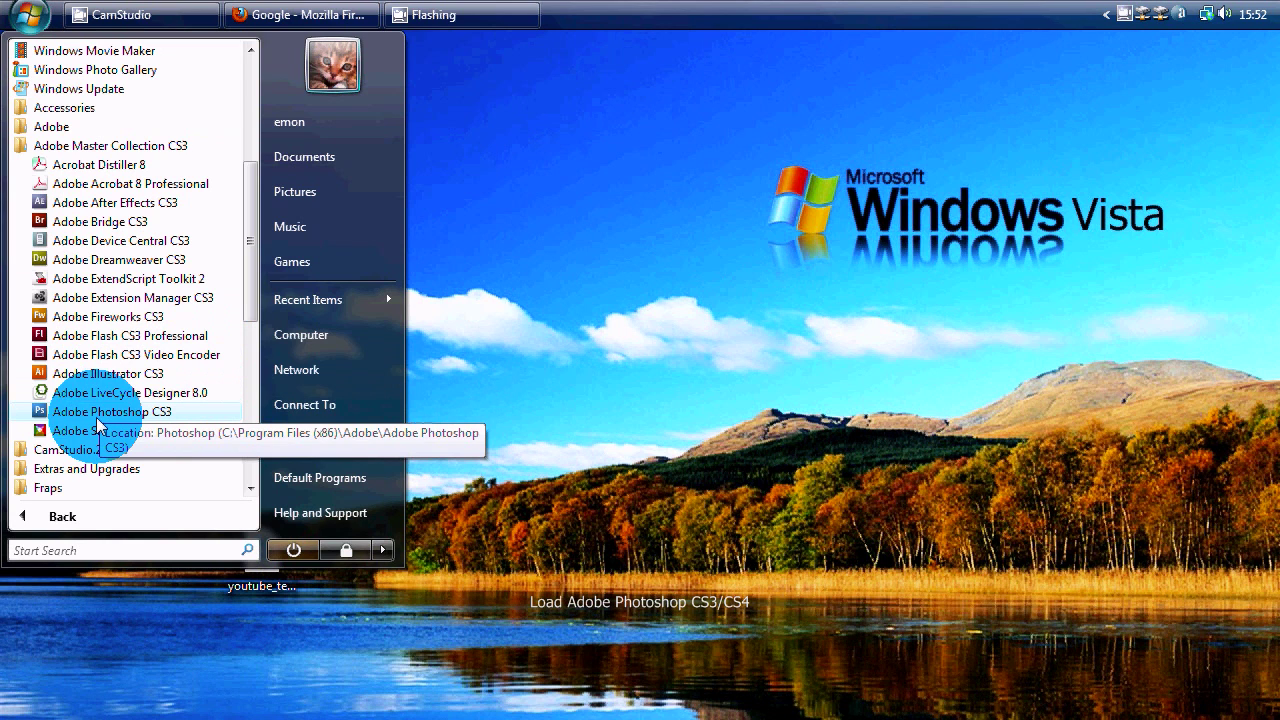
{"action": "left_click", "coordinate": [97, 418]}
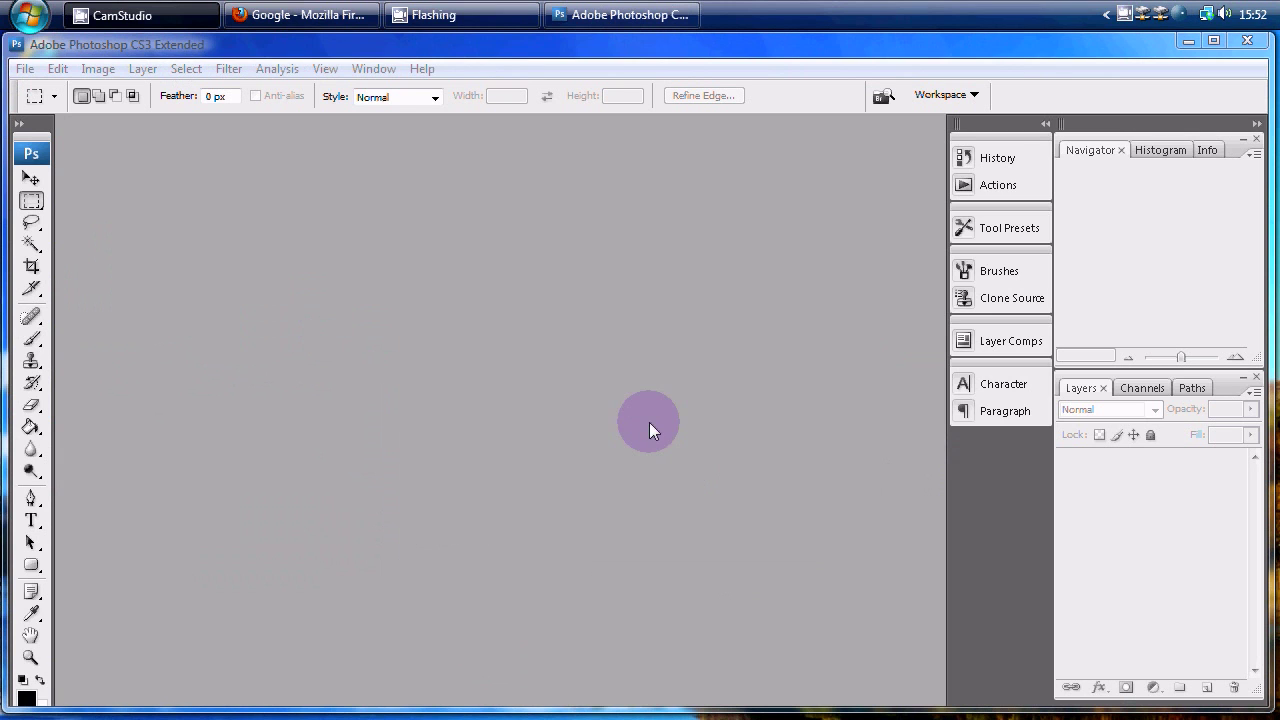
- Open youtube_template.psd from the Desktop folder through File > Open
{"action": "left_click", "coordinate": [25, 69]}
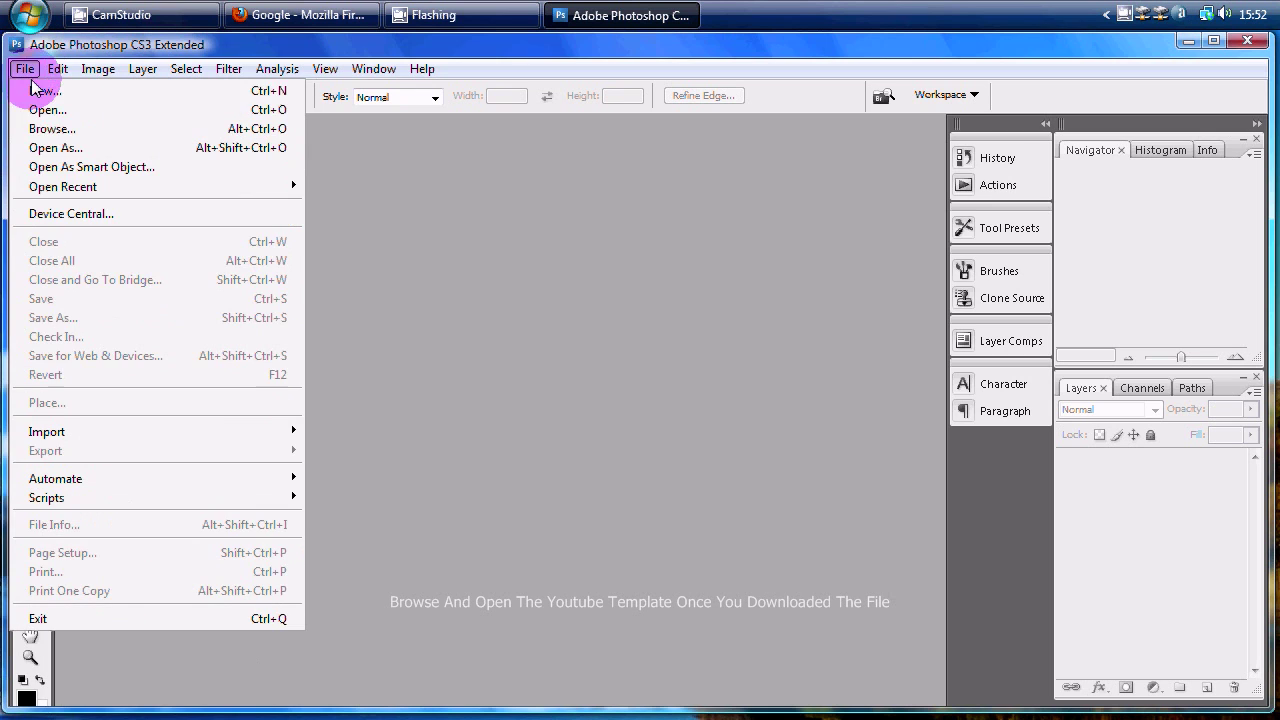
{"action": "left_click", "coordinate": [45, 129]}
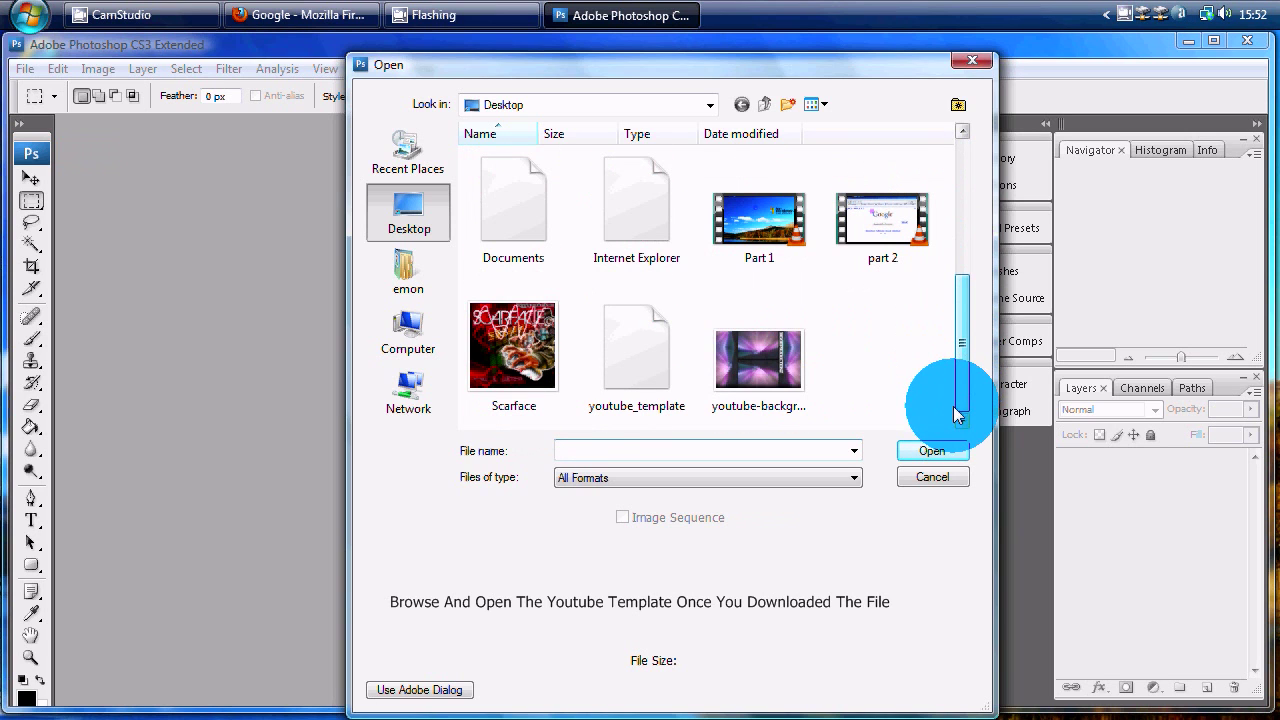
{"action": "left_click_drag", "start_coordinate": [967, 252], "coordinate": [957, 427]}
{"action": "left_click", "coordinate": [896, 363]}
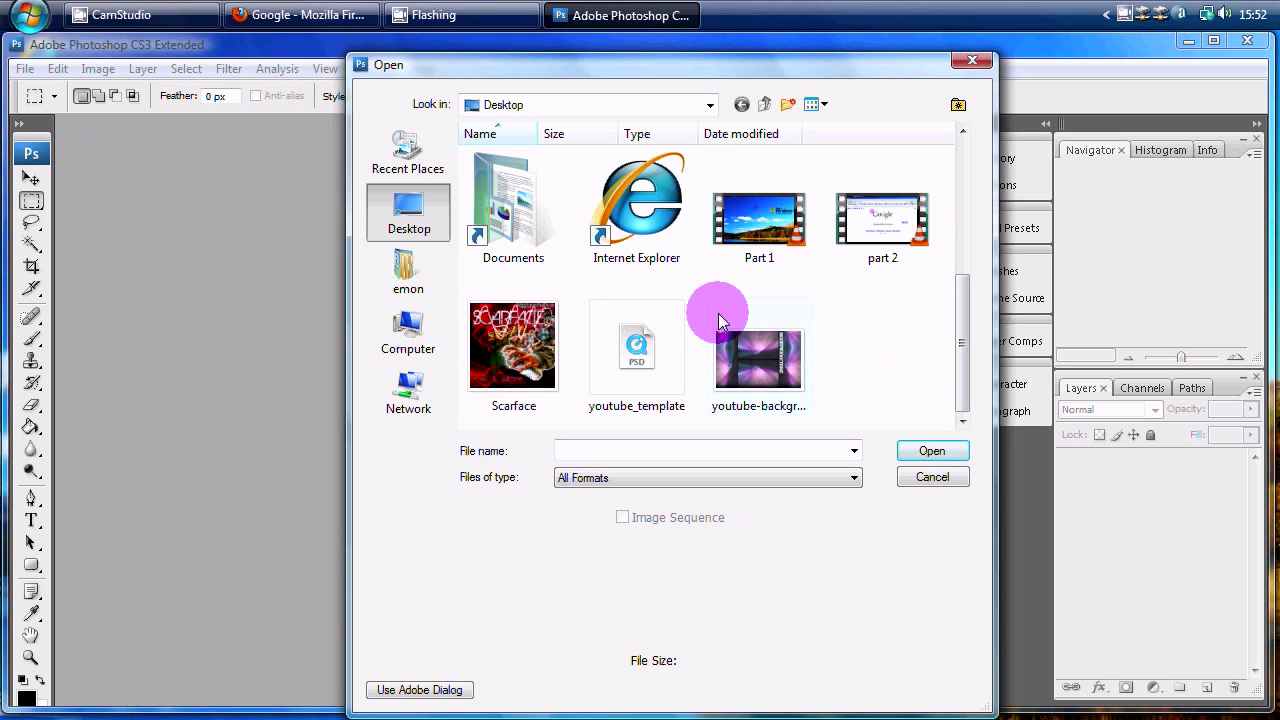
{"action": "double_click", "coordinate": [651, 345]}
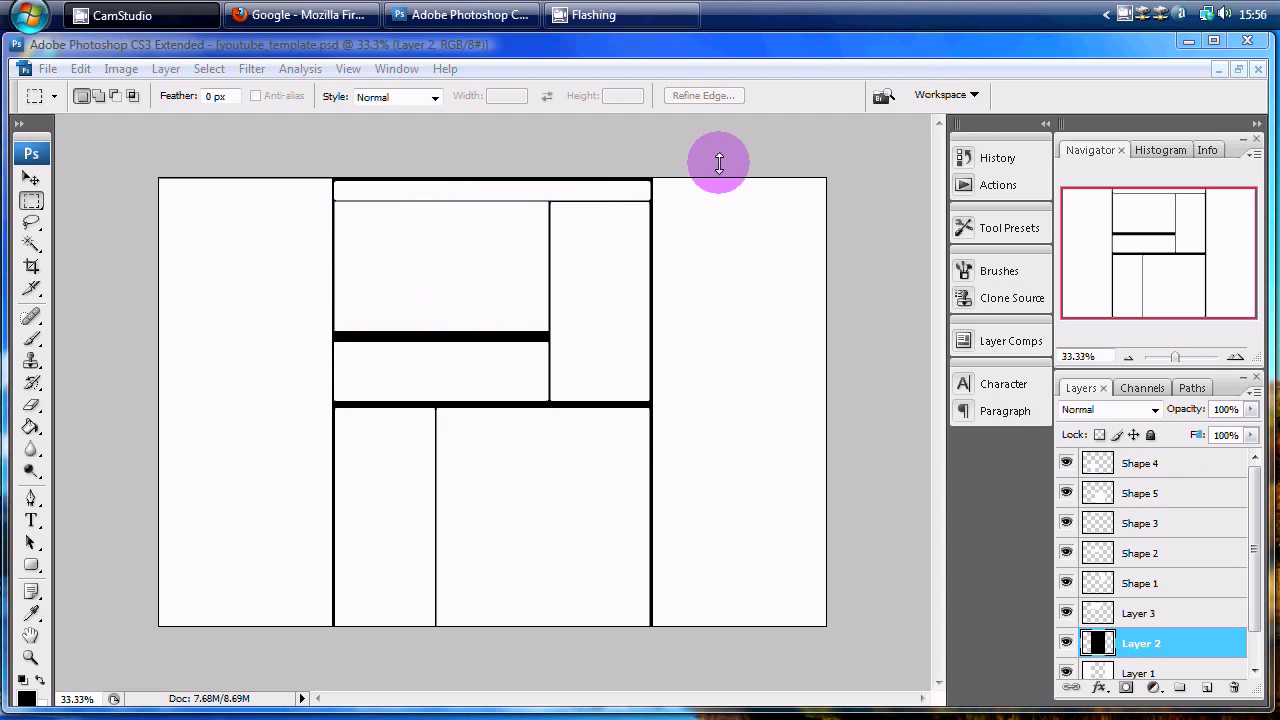
- Zoom to 50% and group Layer 1, Layer 3 and Shapes 1–4 into Group 1
{"action": "key", "text": "ctrl+plus"}
{"action": "left_click_drag", "start_coordinate": [1171, 206], "coordinate": [1162, 206]}
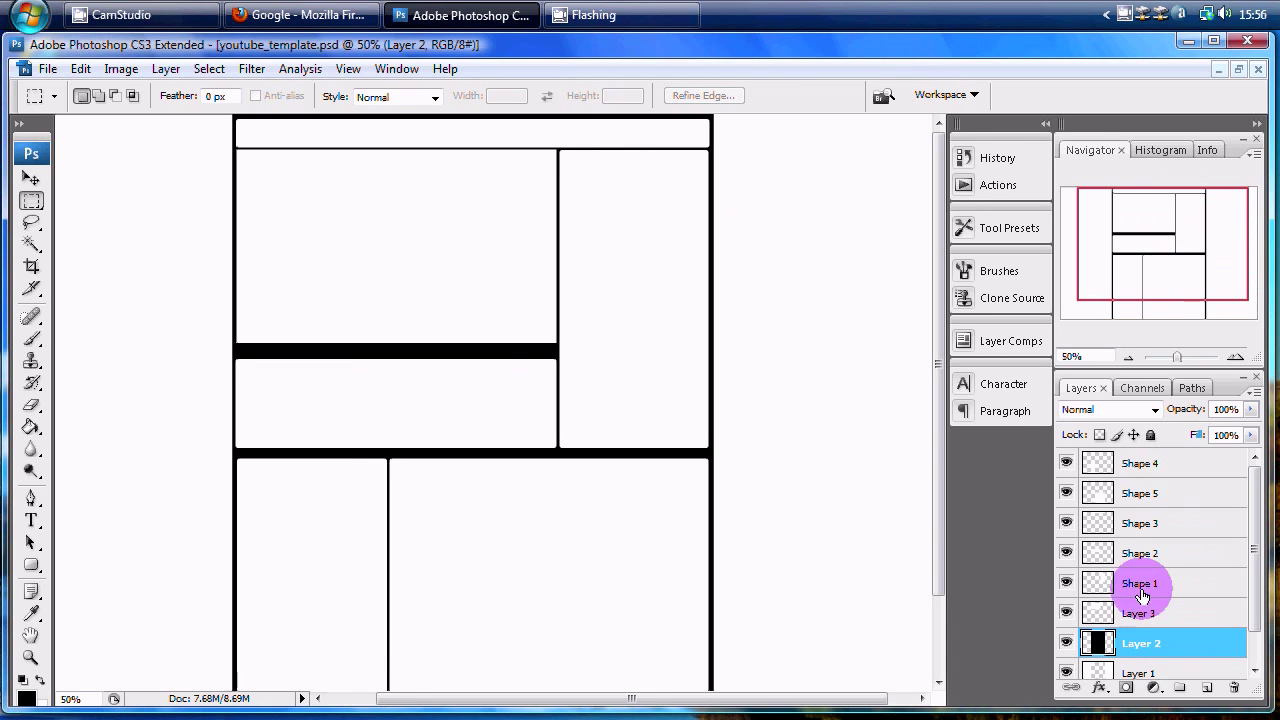
{"action": "left_click", "coordinate": [1165, 668]}
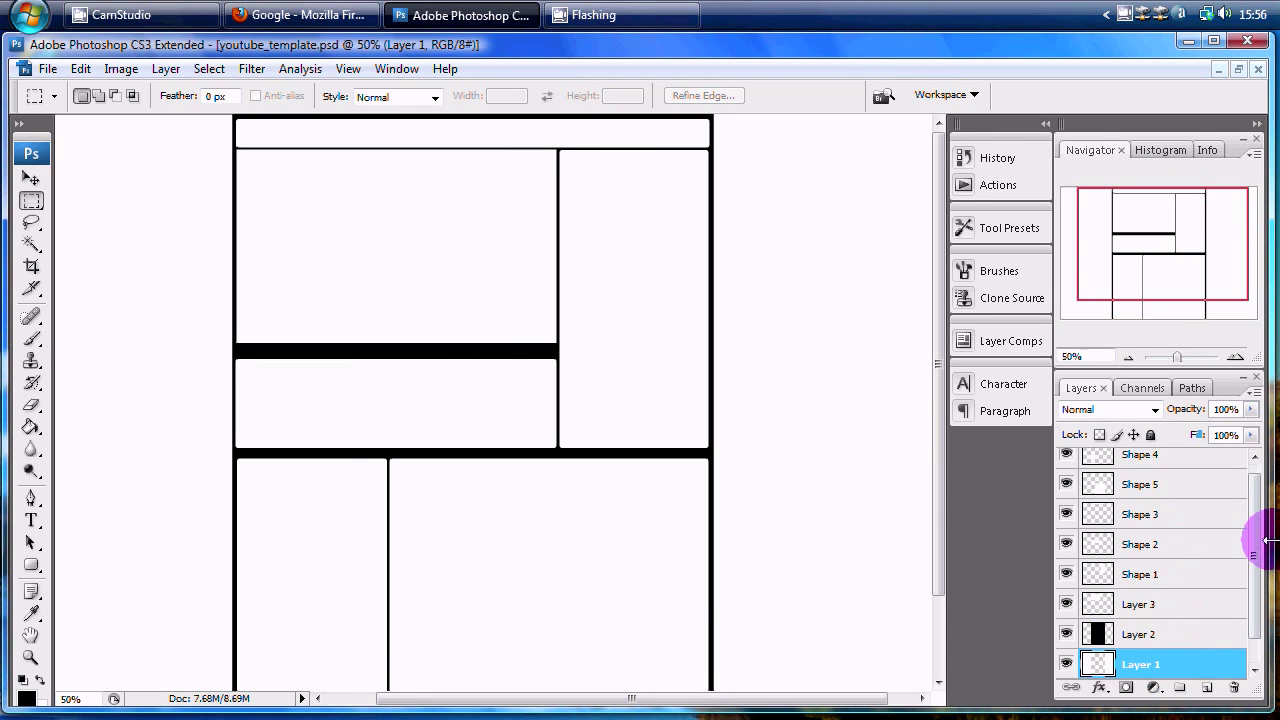
{"action": "left_click", "coordinate": [1175, 605], "text": "ctrl"}
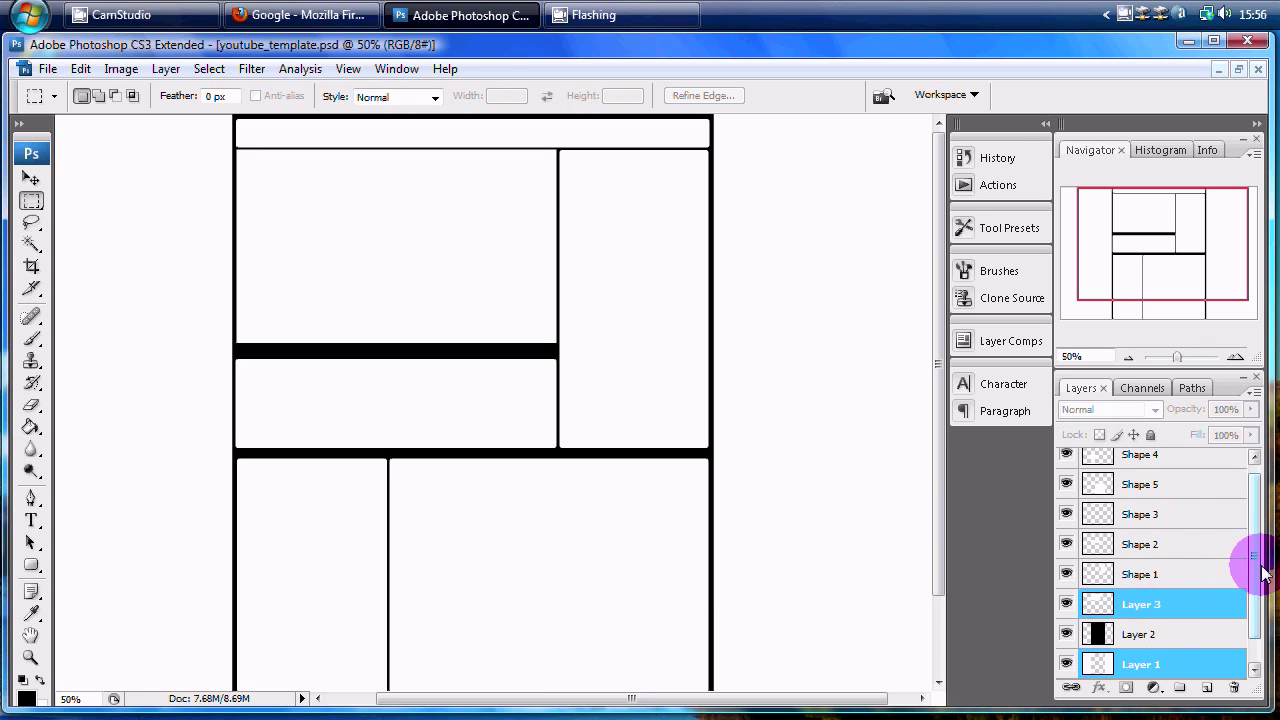
{"action": "left_click_drag", "start_coordinate": [1261, 567], "coordinate": [1250, 505]}
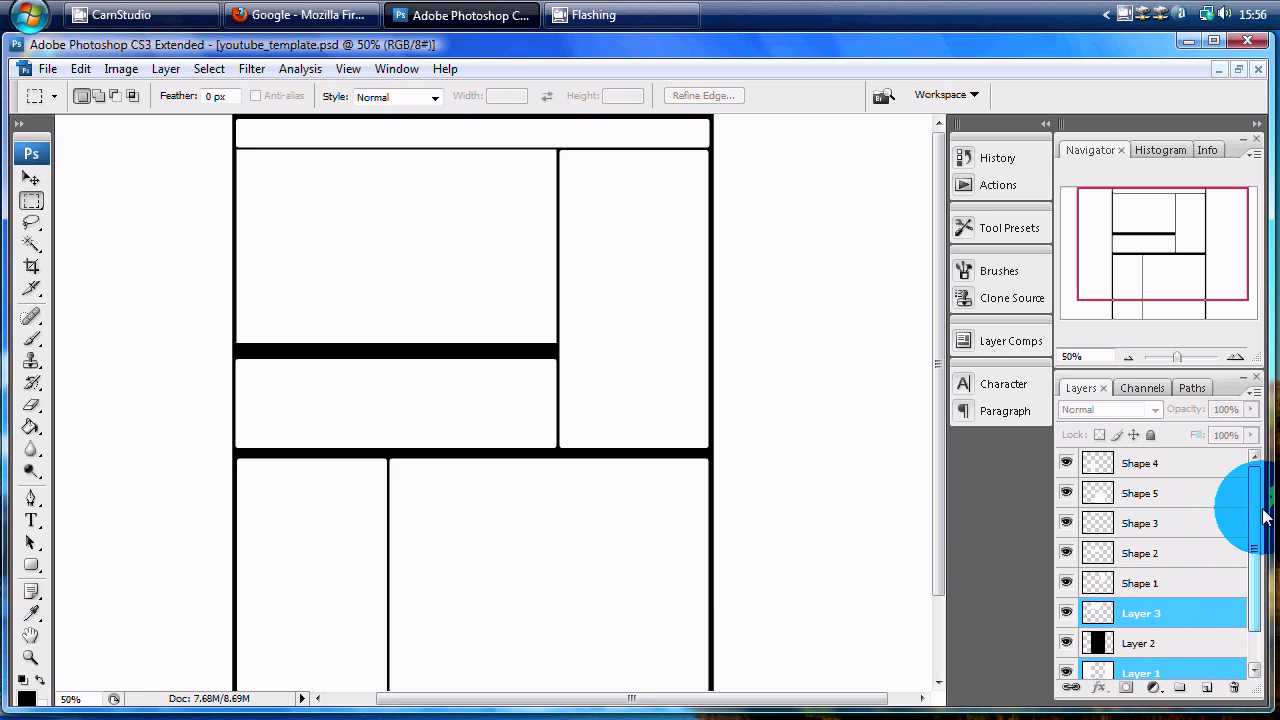
{"action": "left_click", "coordinate": [1187, 468], "text": "shift"}
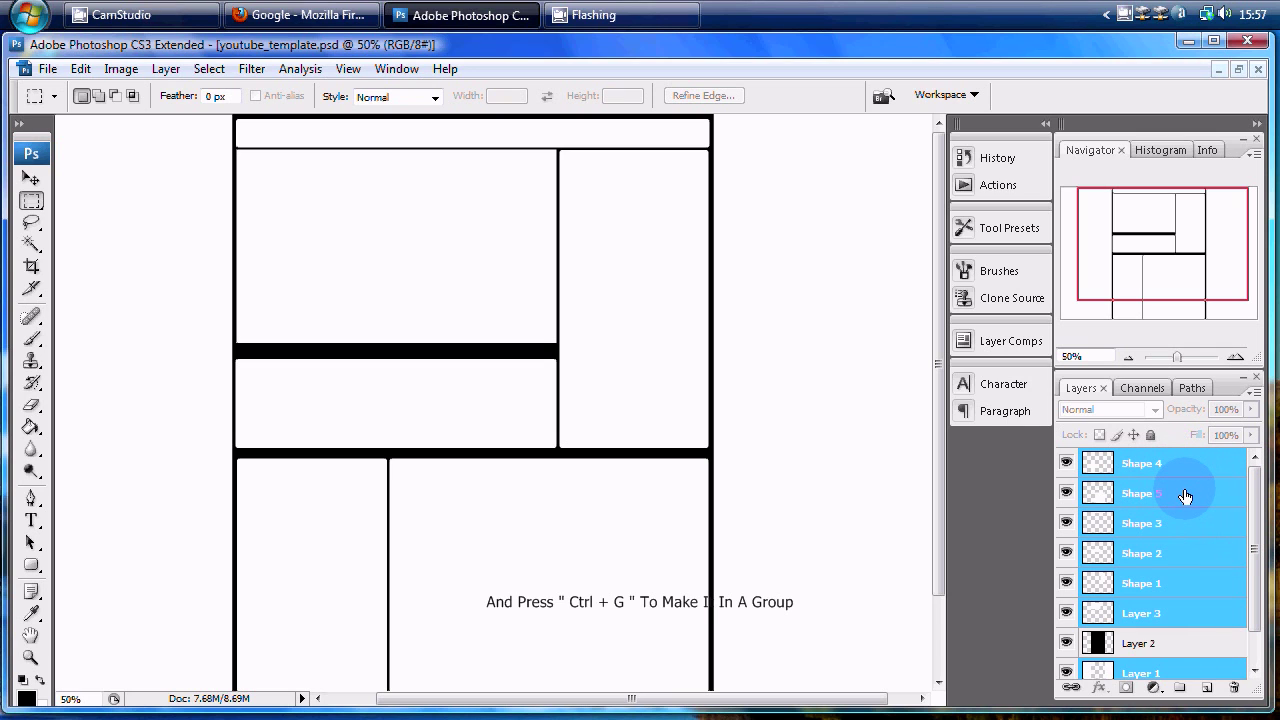
{"action": "key", "text": "ctrl+g"}
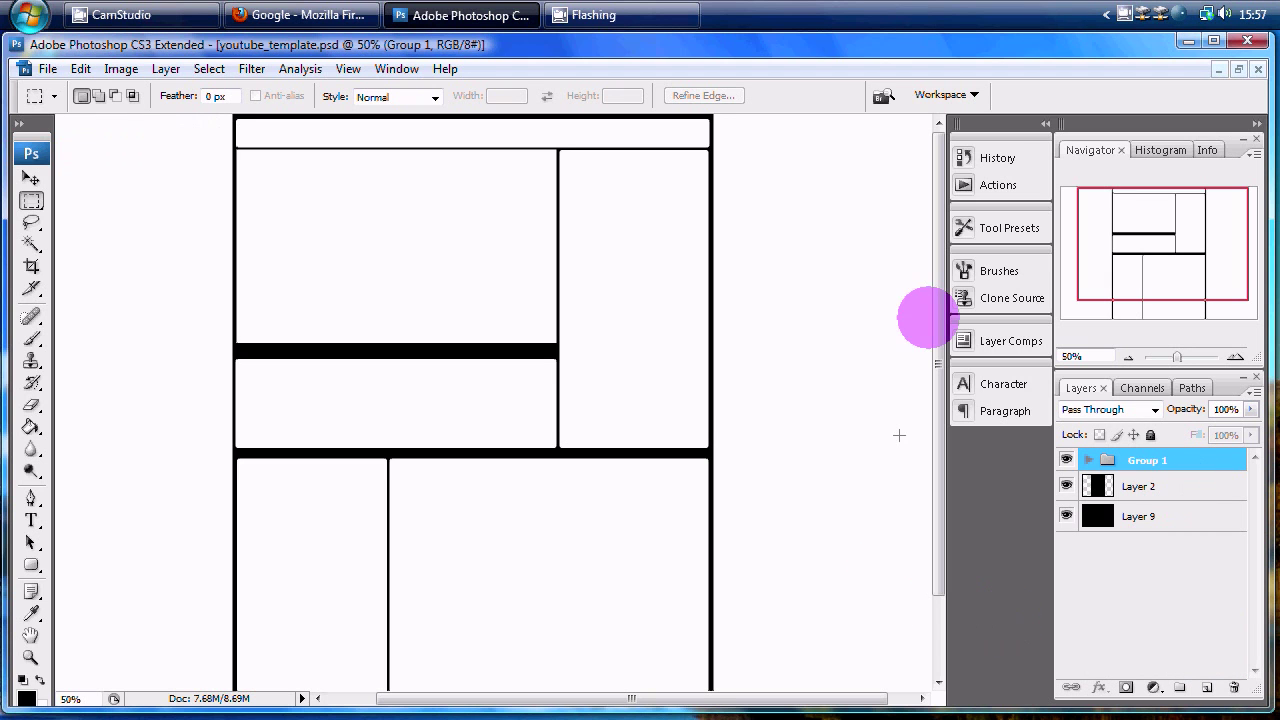
{"action": "left_click", "coordinate": [268, 14]}
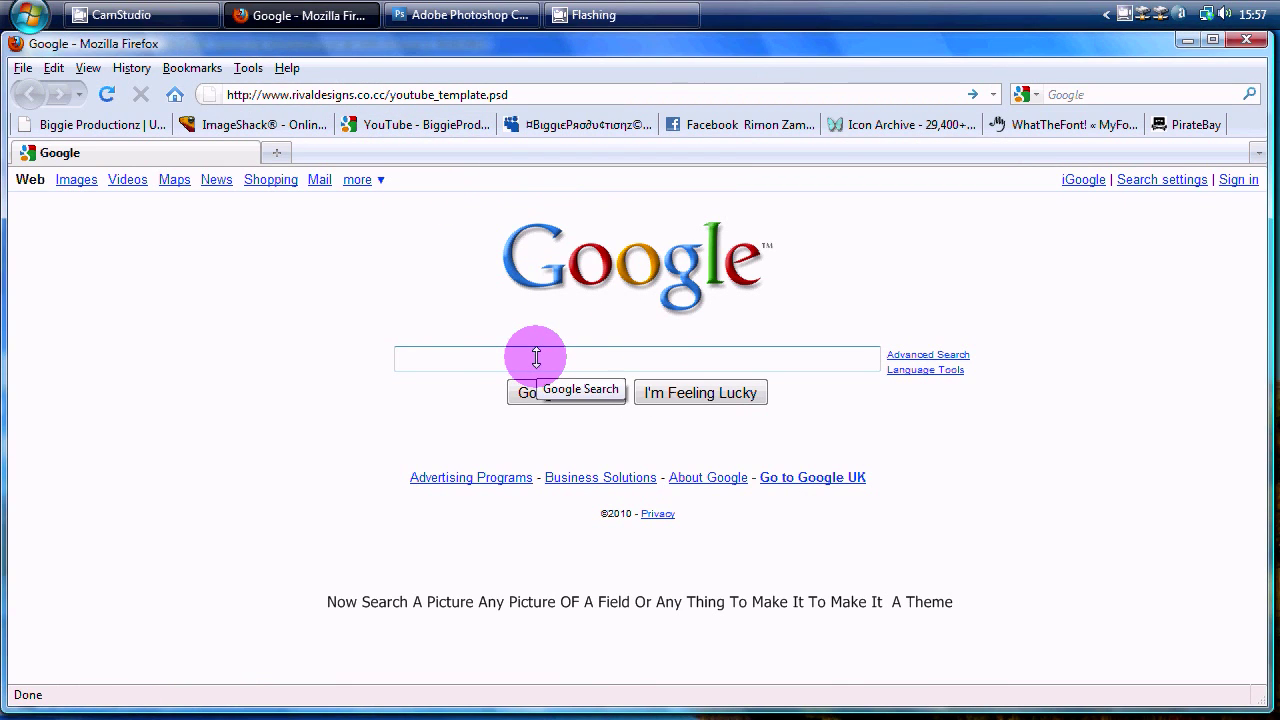
- Google 'mac background' and copy the full-size mac_os_x_leopard_space wallpaper image
{"action": "type", "text": "mac backgroun"}
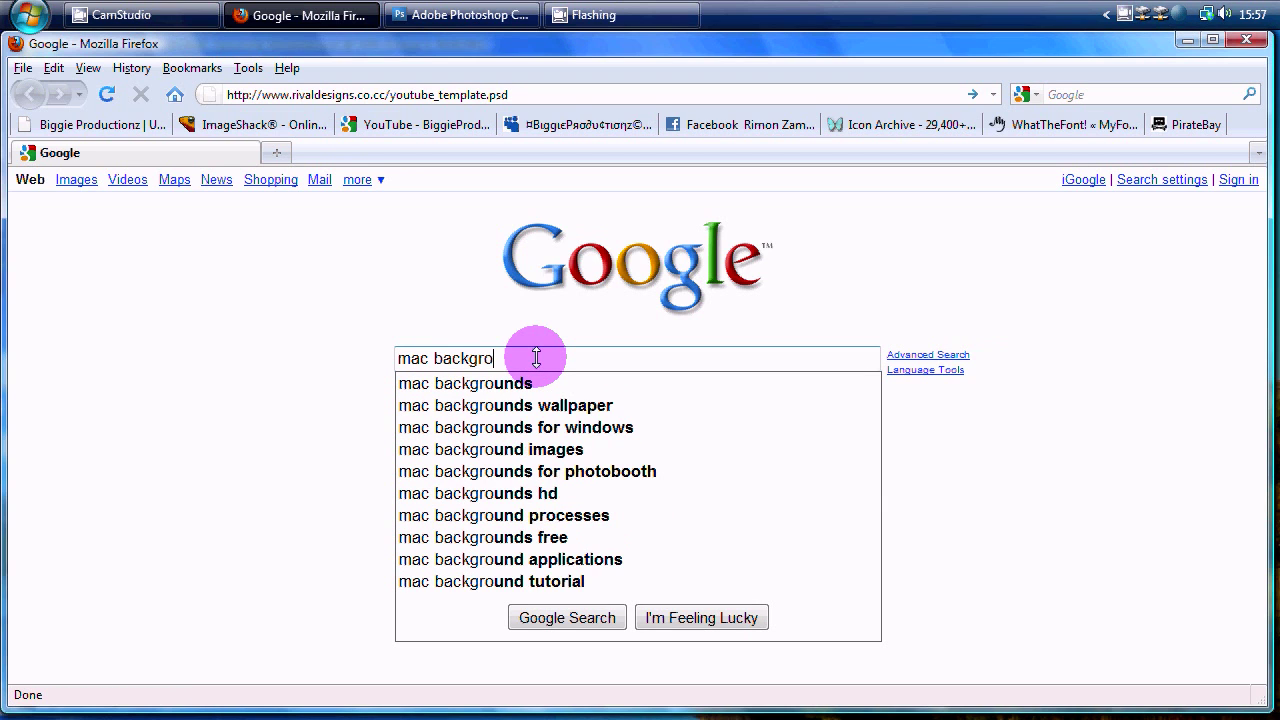
{"action": "type", "text": "d"}
{"action": "key", "text": "Return"}
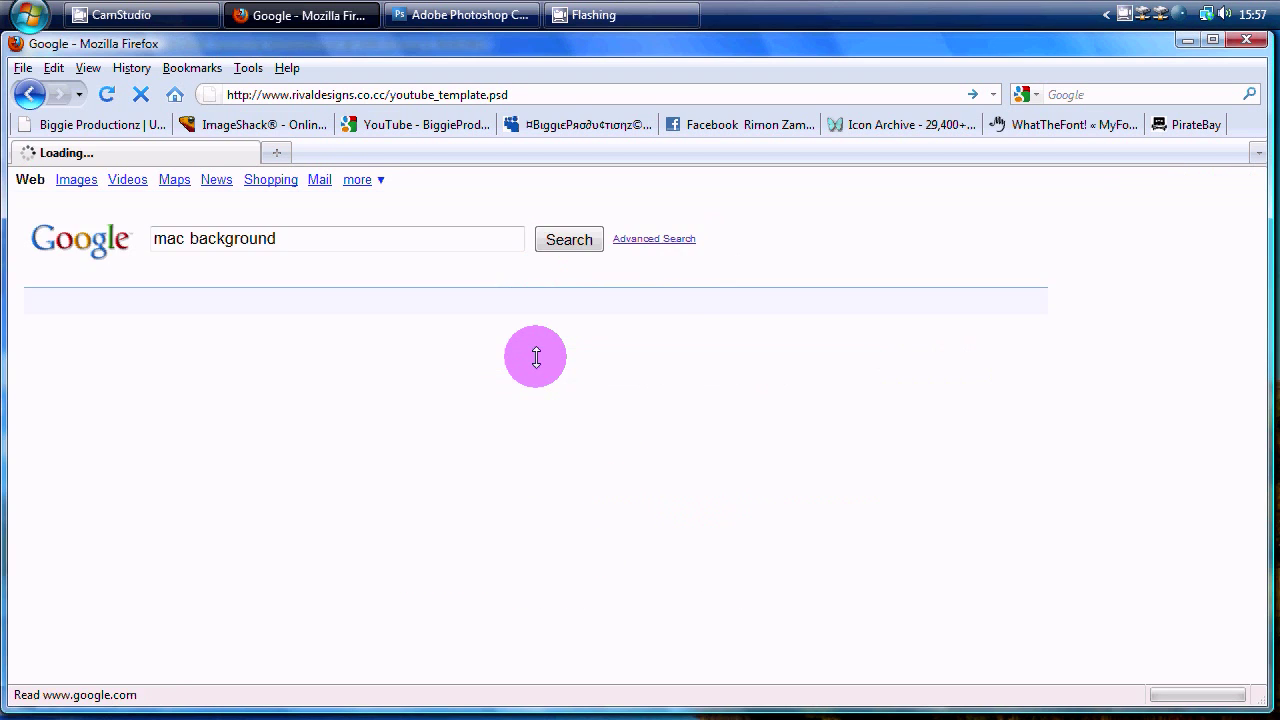
{"action": "left_click", "coordinate": [182, 395]}
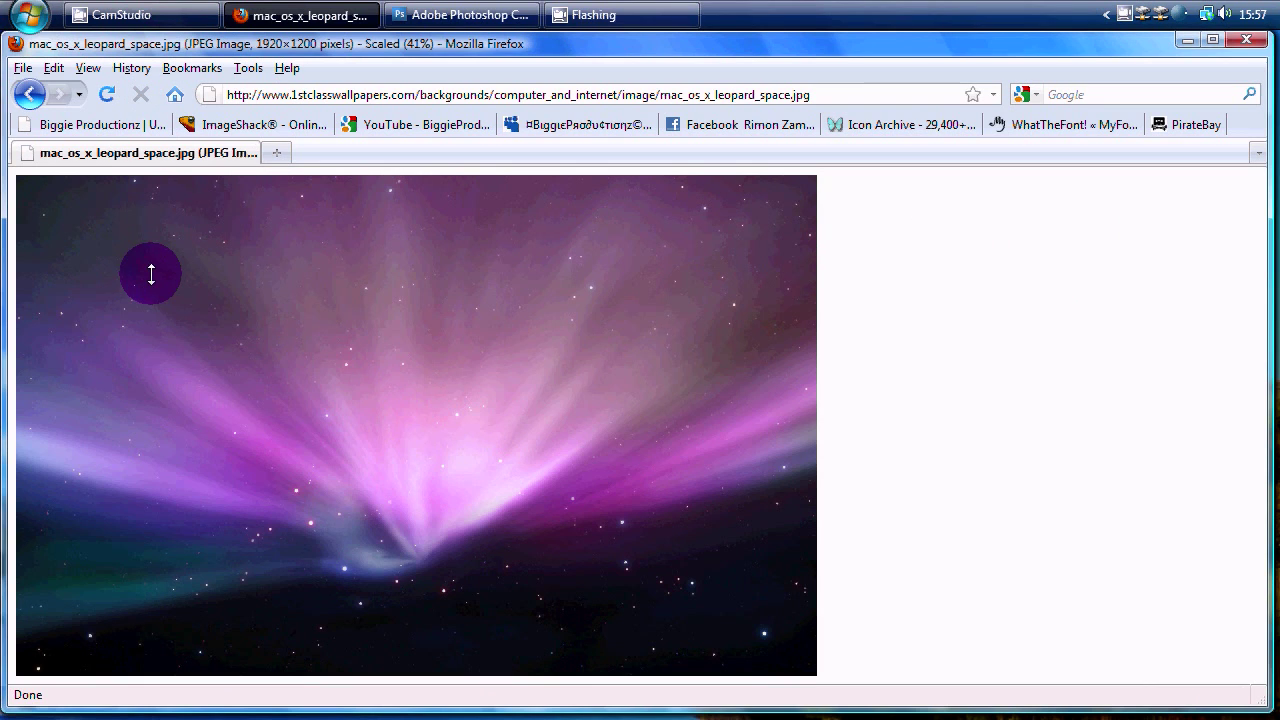
{"action": "left_click", "coordinate": [151, 276]}
{"action": "right_click", "coordinate": [226, 291]}
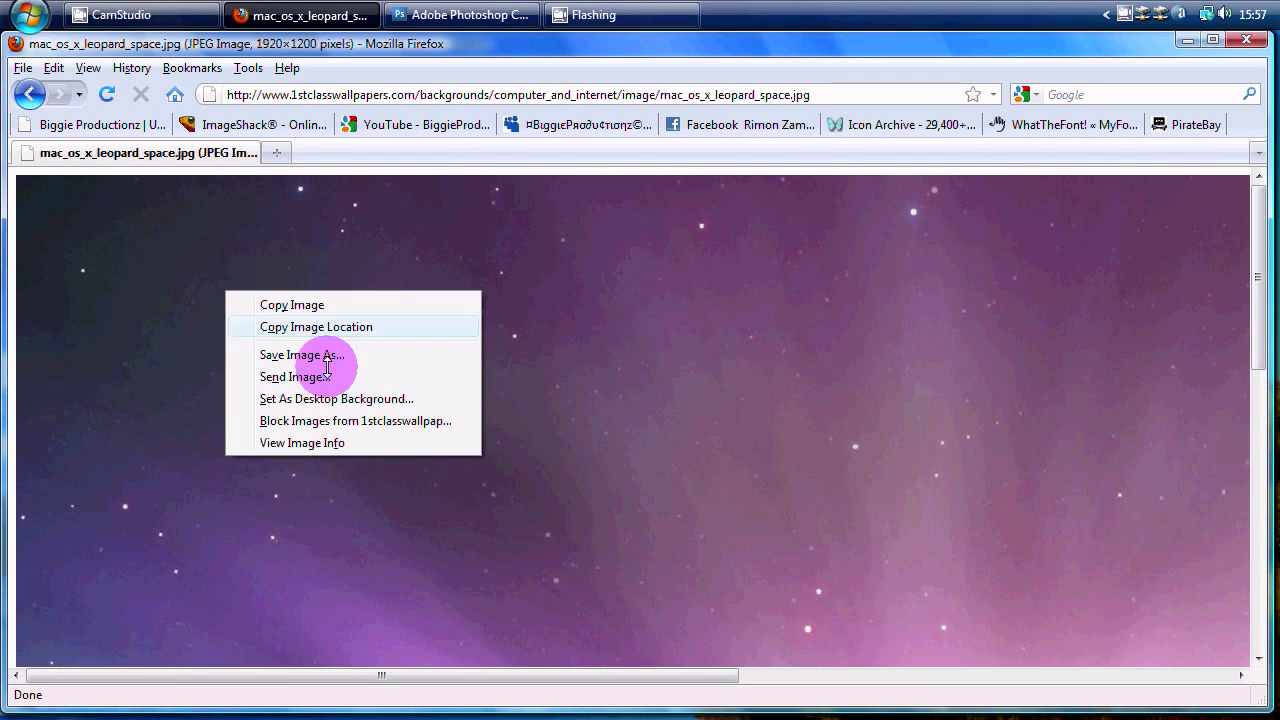
{"action": "left_click", "coordinate": [292, 304]}
- Paste the copied space wallpaper into the template as Layer 10
{"action": "left_click", "coordinate": [470, 15]}
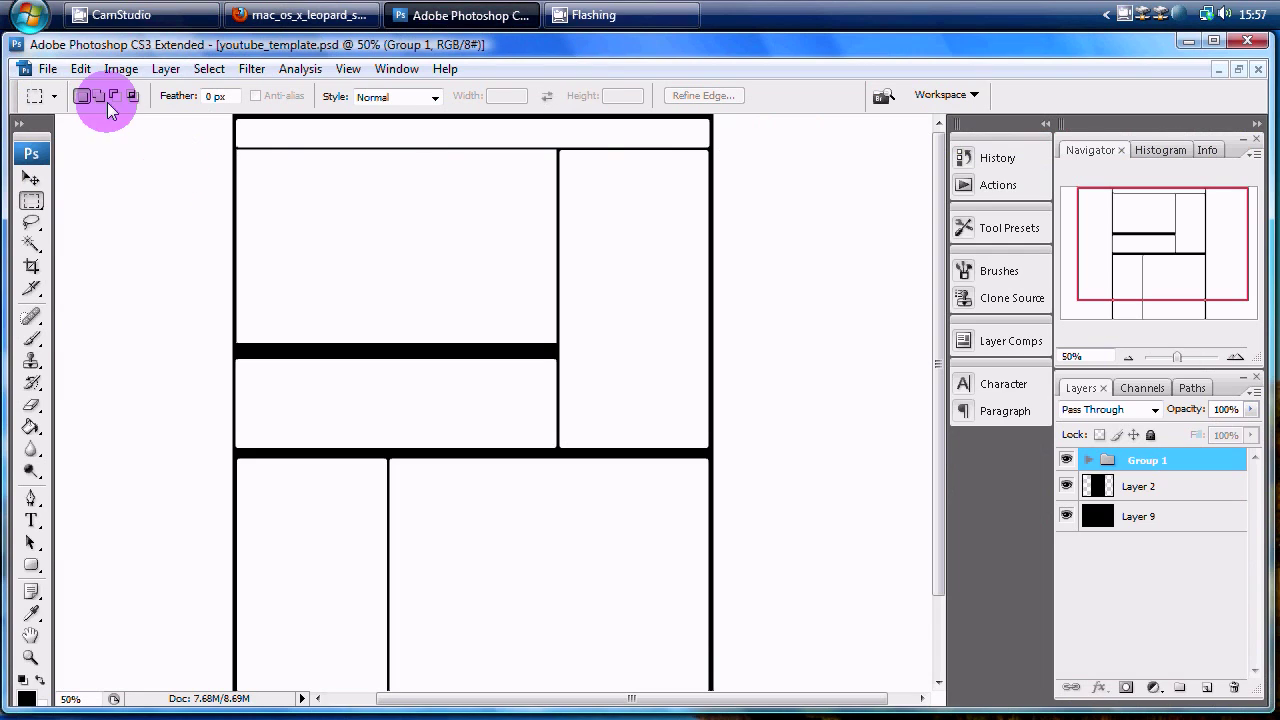
{"action": "left_click", "coordinate": [80, 69]}
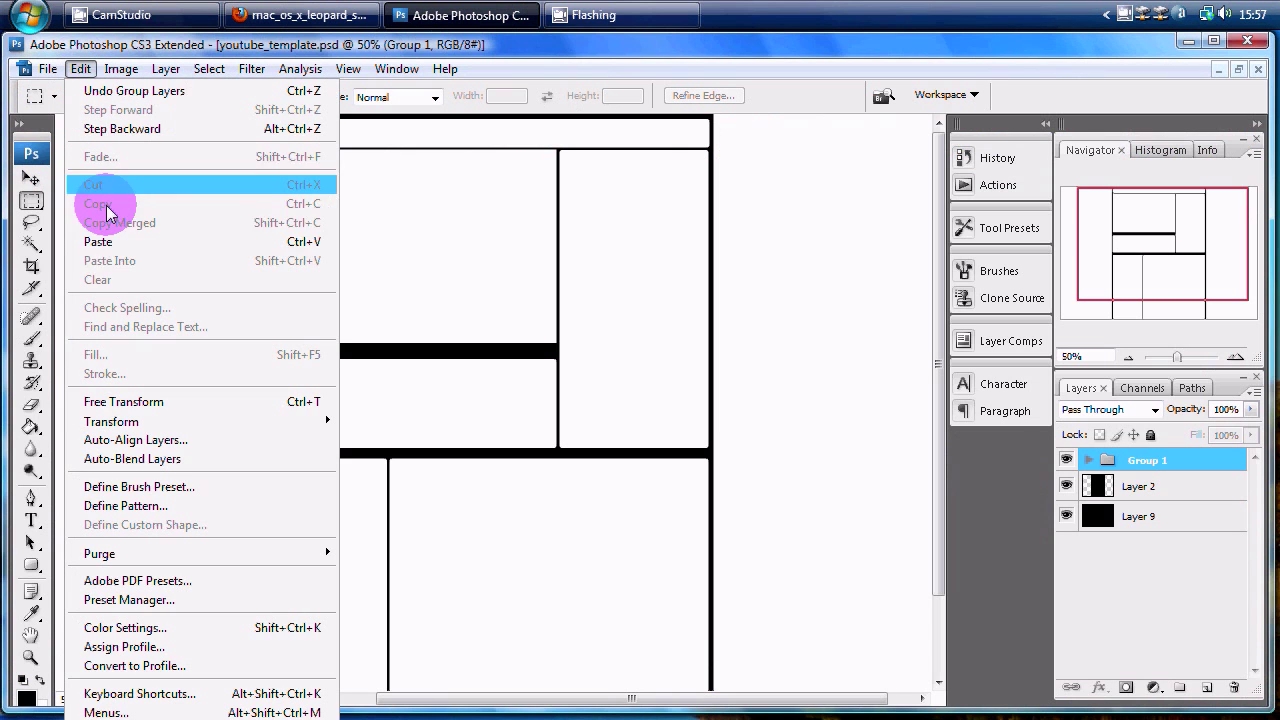
{"action": "left_click", "coordinate": [113, 255]}
- Move Group 1 above Layer 10 and lower its opacity to 39%
{"action": "left_click", "coordinate": [1133, 487]}
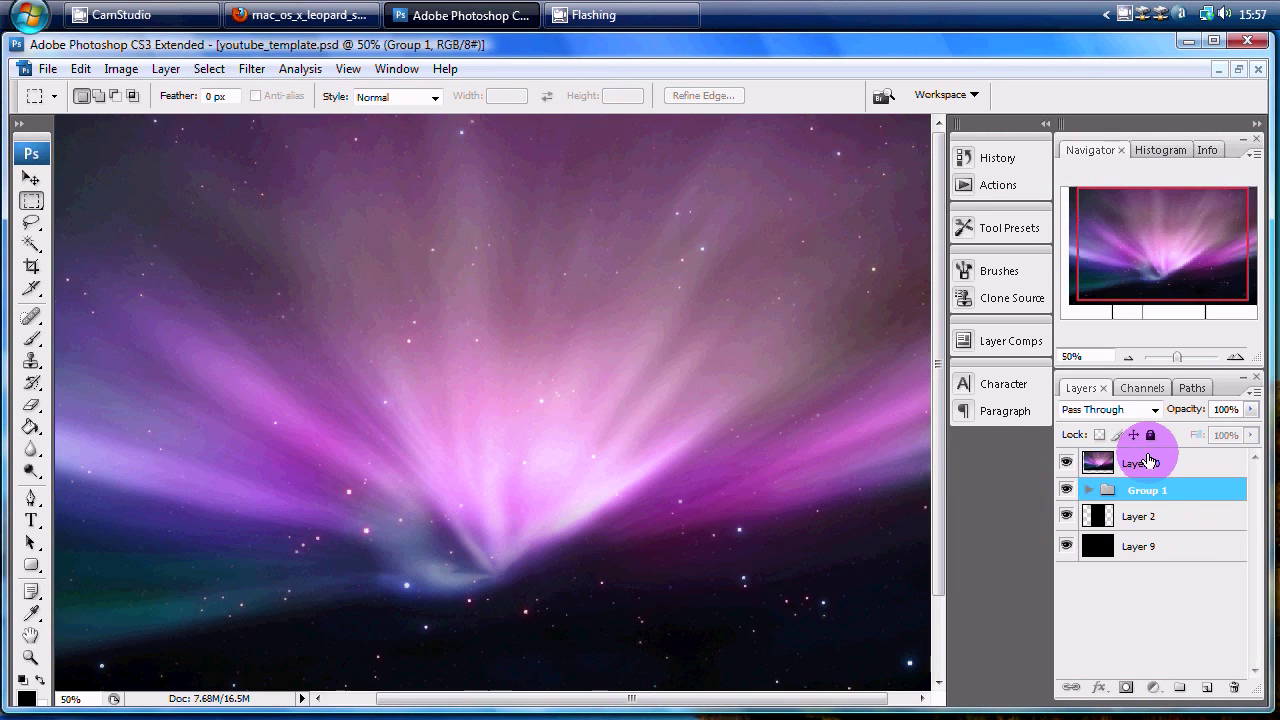
{"action": "left_click_drag", "start_coordinate": [1133, 492], "coordinate": [1131, 462]}
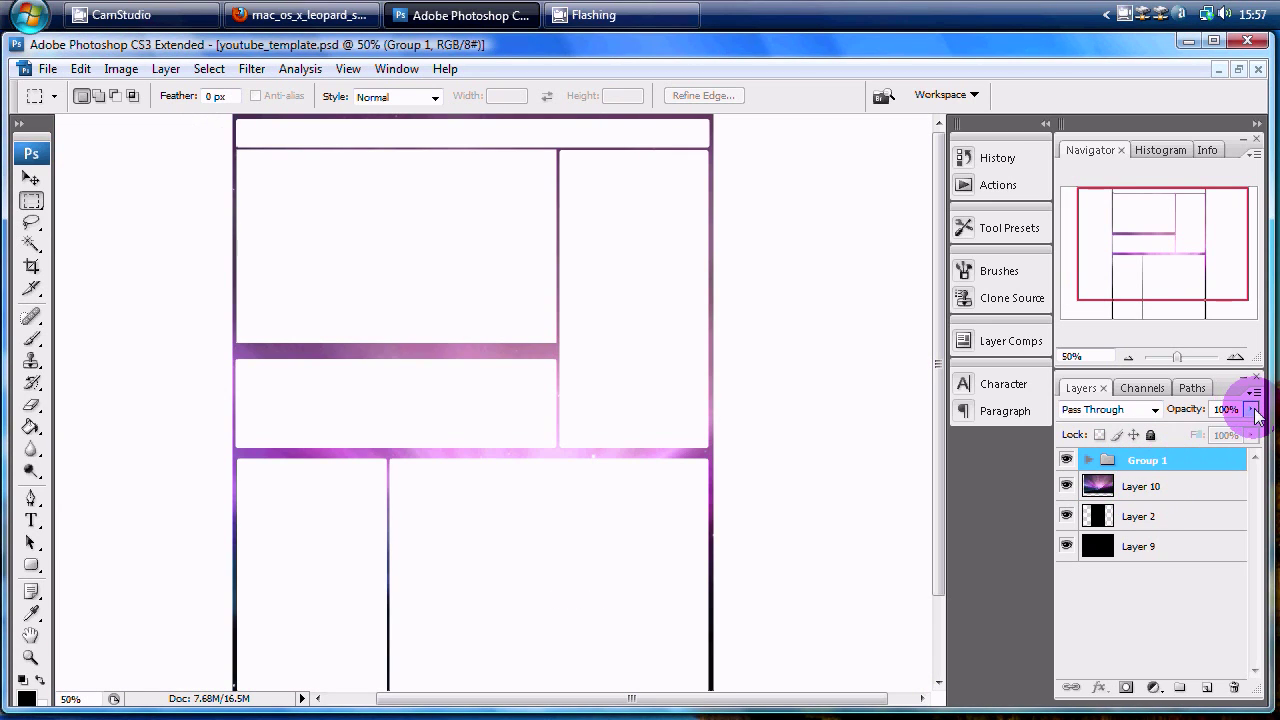
{"action": "left_click", "coordinate": [1252, 410]}
{"action": "left_click_drag", "start_coordinate": [1252, 431], "coordinate": [1189, 435]}
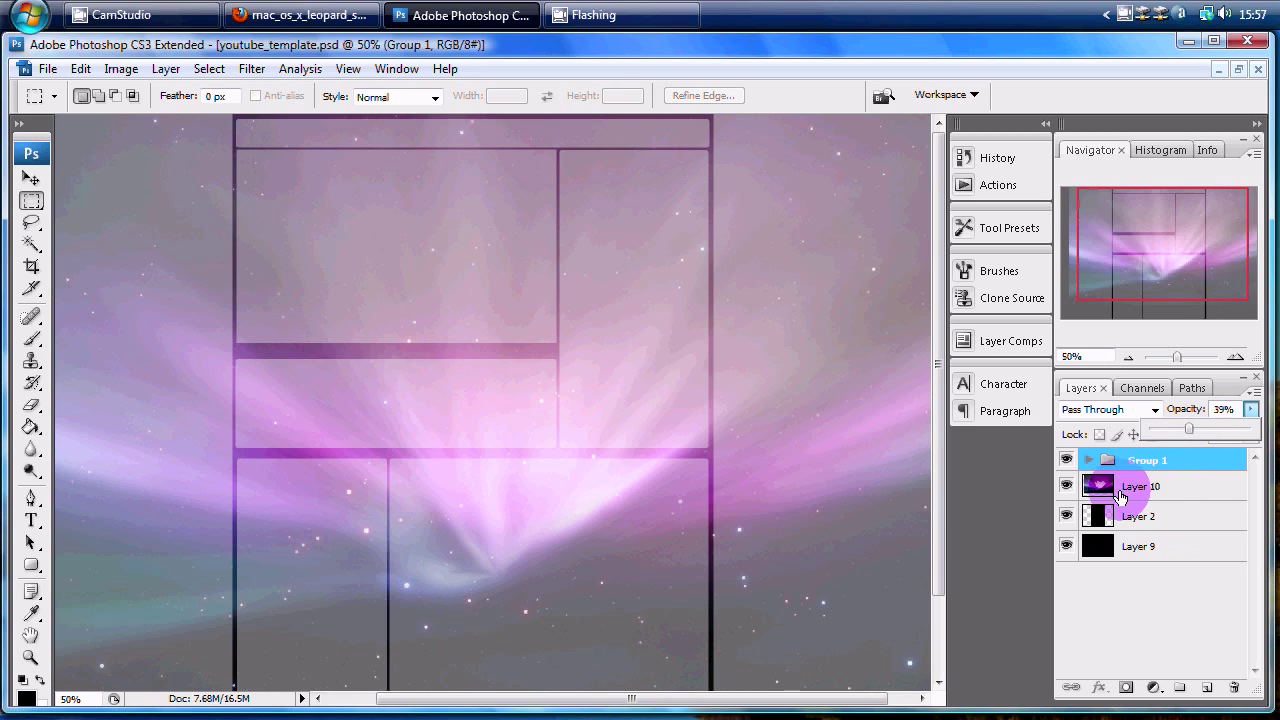
{"action": "left_click", "coordinate": [1170, 492]}
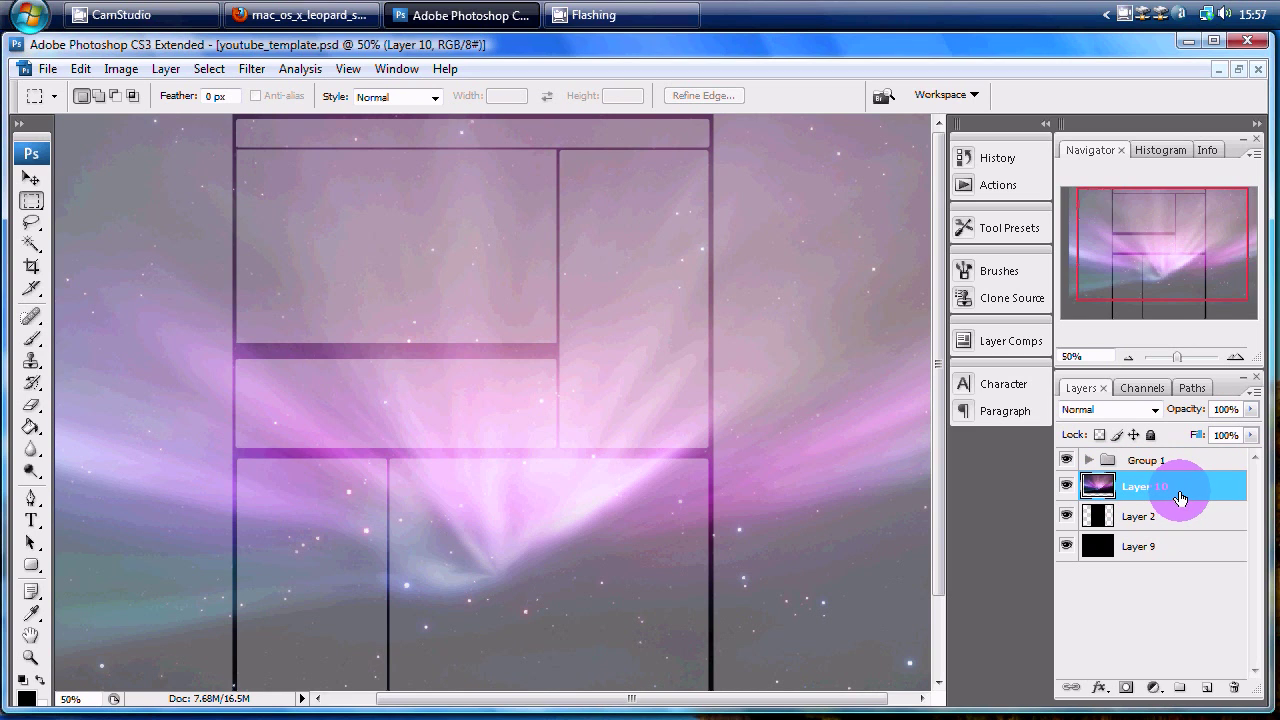
- Shift the wallpaper right and down with the Move tool and zoom out
{"action": "left_click", "coordinate": [30, 179]}
{"action": "mouse_move", "coordinate": [151, 200]}
{"action": "left_mouse_down"}
{"action": "mouse_move", "coordinate": [400, 295]}
{"action": "mouse_move", "coordinate": [343, 188]}
{"action": "left_mouse_up"}
{"action": "key", "text": "ctrl+minus"}
{"action": "key", "text": "ctrl+minus"}
{"action": "key", "text": "ctrl+t"}
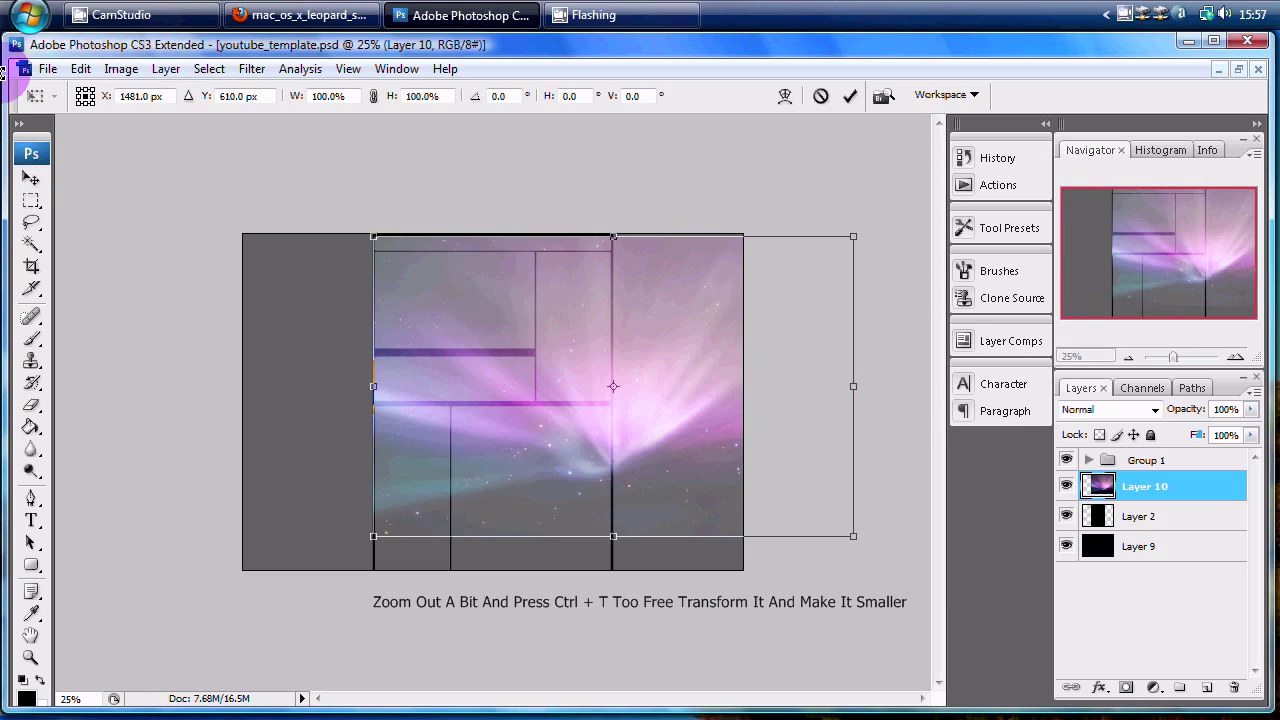
{"action": "key", "text": "Return"}
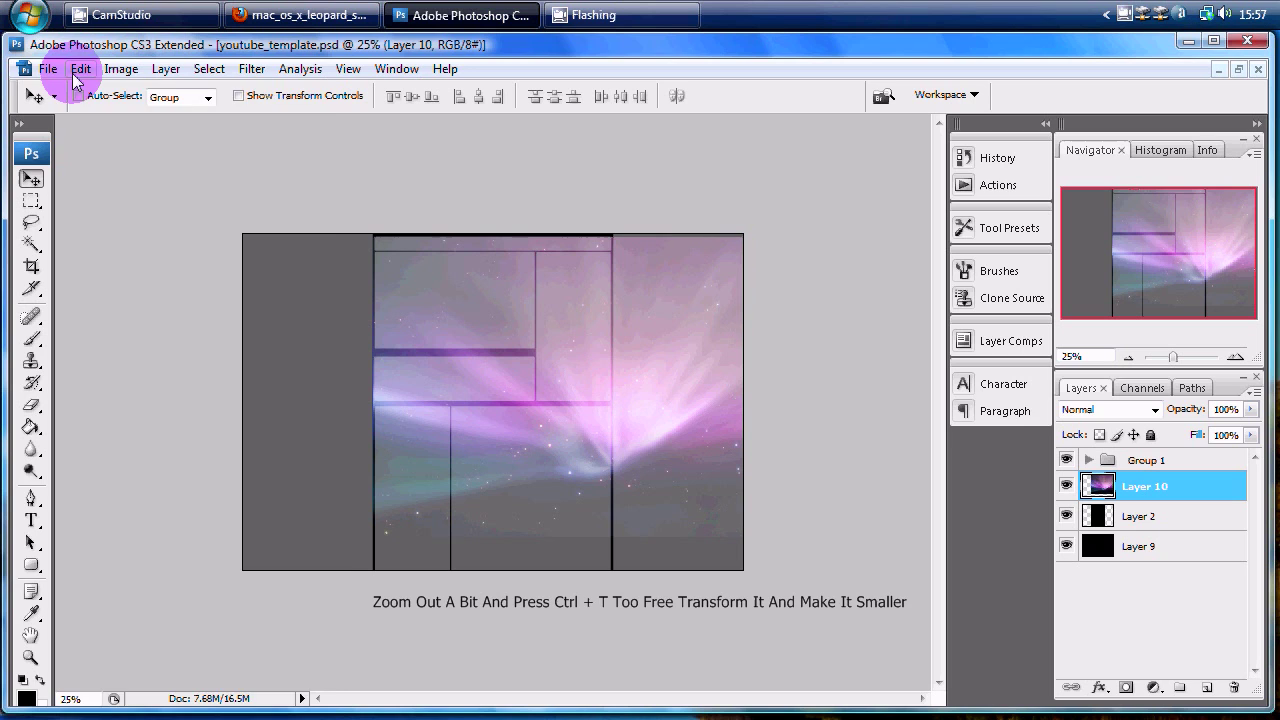
- Free Transform Layer 10 to about half size, stretched over the header, then view at 100%
{"action": "left_click", "coordinate": [80, 68]}
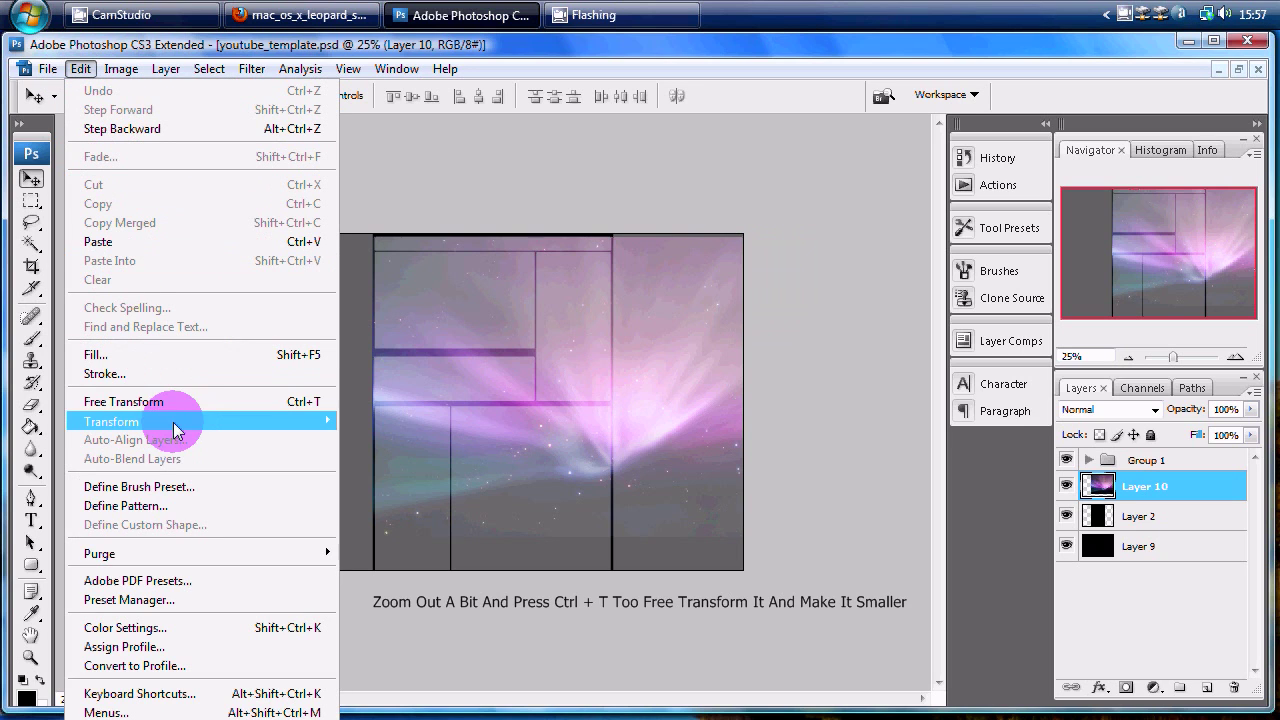
{"action": "left_click", "coordinate": [330, 403]}
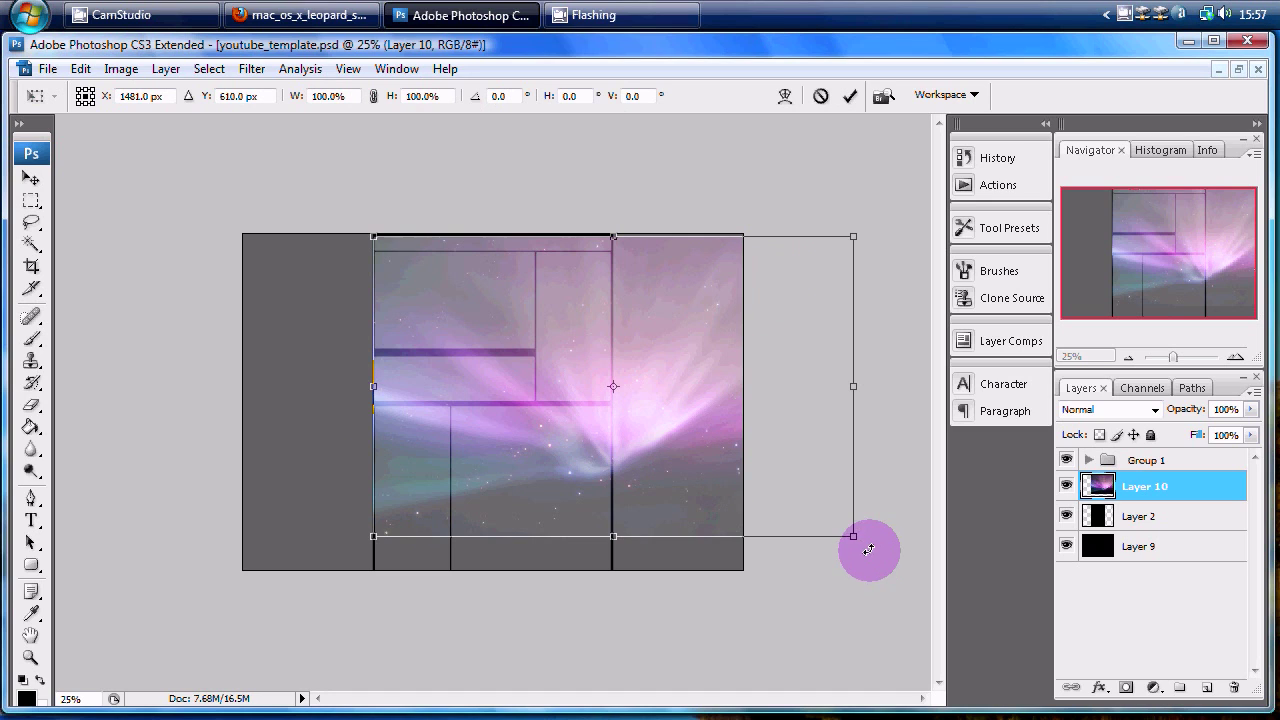
{"action": "left_click_drag", "start_coordinate": [855, 535], "coordinate": [605, 400]}
{"action": "left_click_drag", "start_coordinate": [493, 387], "coordinate": [493, 407]}
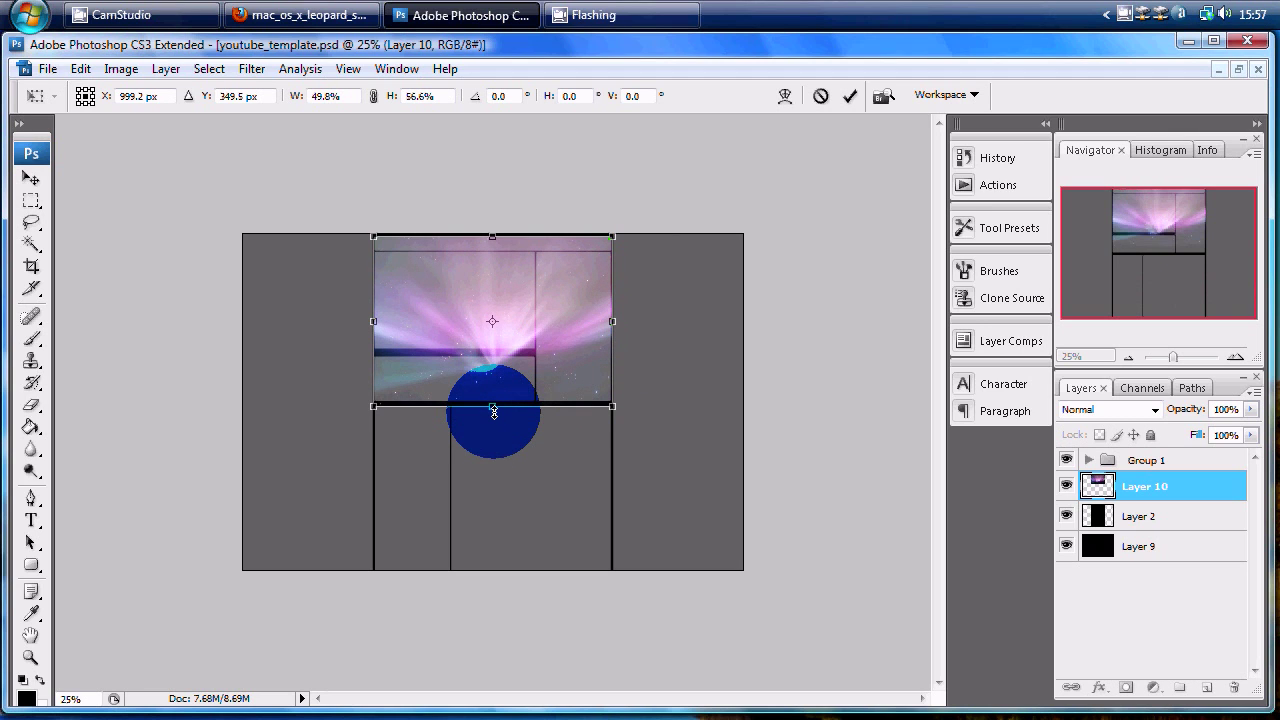
{"action": "key", "text": "Return"}
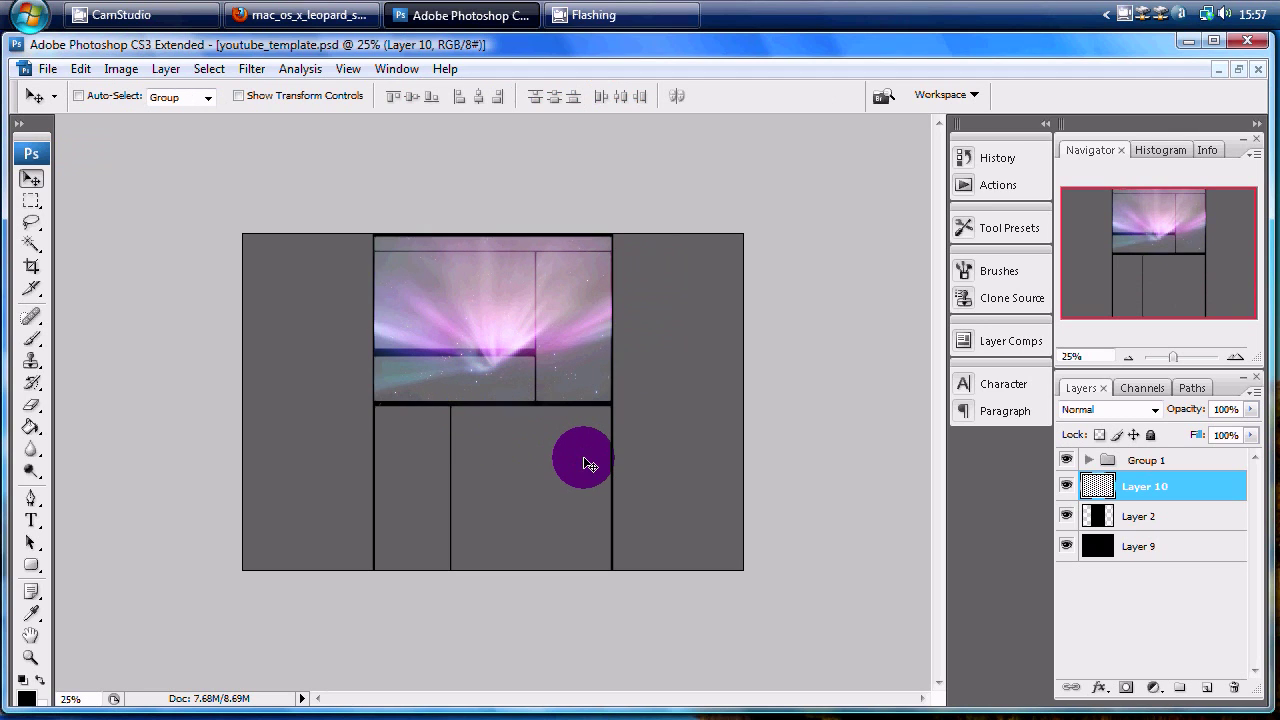
{"action": "key", "text": "ctrl+alt+0"}
{"action": "mouse_move", "coordinate": [1186, 271]}
{"action": "left_mouse_down"}
{"action": "mouse_move", "coordinate": [1150, 215]}
{"action": "mouse_move", "coordinate": [1155, 242]}
{"action": "left_mouse_up"}
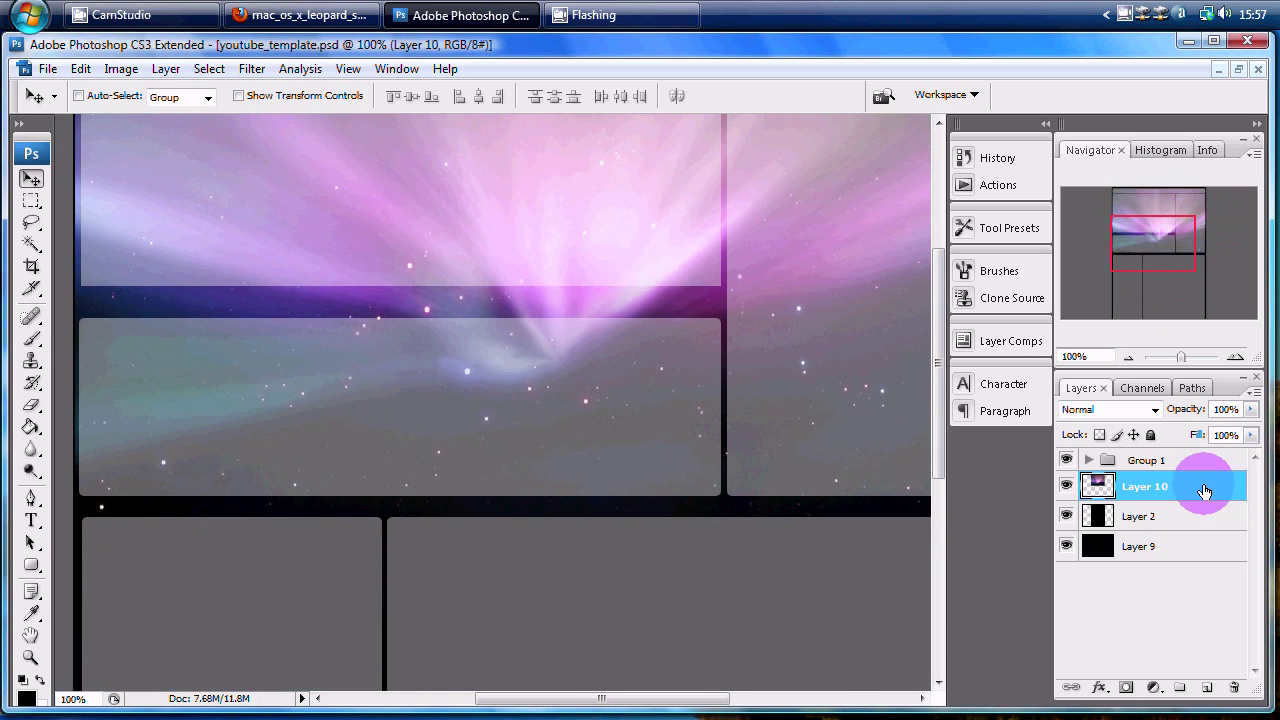
- Duplicate Layer 10 as Layer 10 copy
{"action": "right_click", "coordinate": [1204, 491]}
{"action": "left_click", "coordinate": [1100, 550]}
{"action": "key", "text": "Return"}
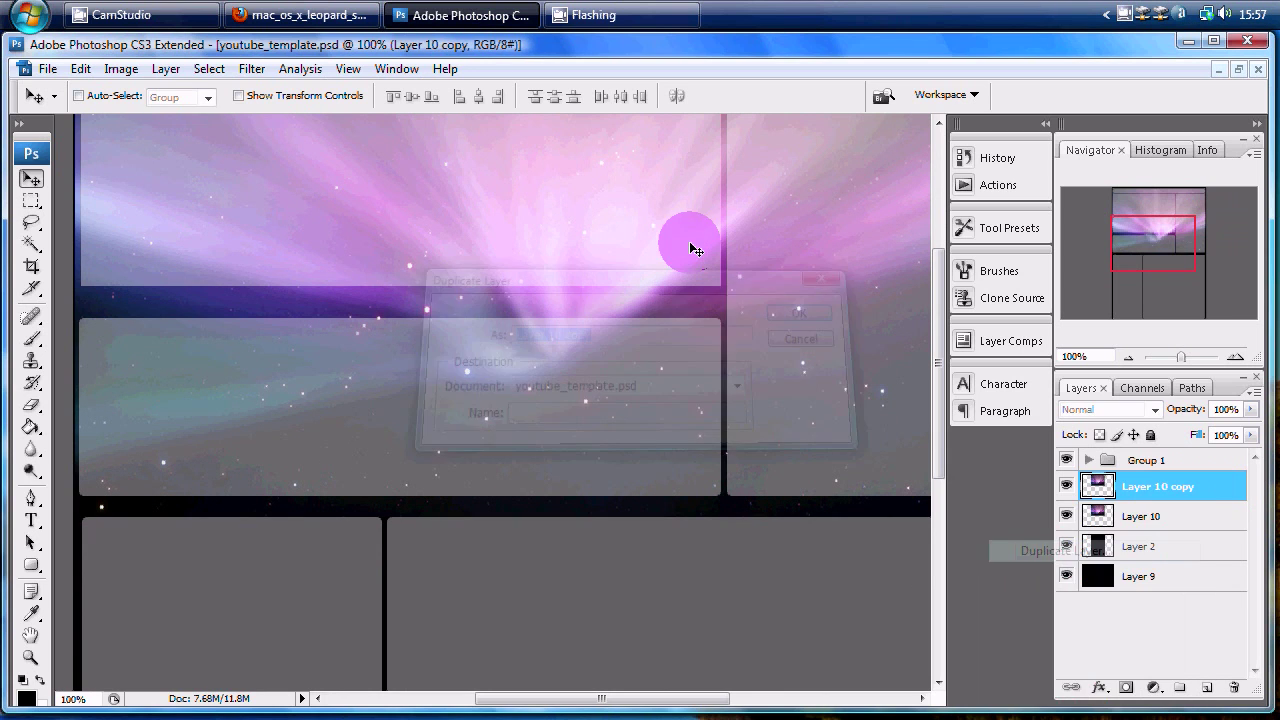
- Flip Layer 10 copy vertically and nudge it down into the lower panels
{"action": "left_click", "coordinate": [80, 68]}
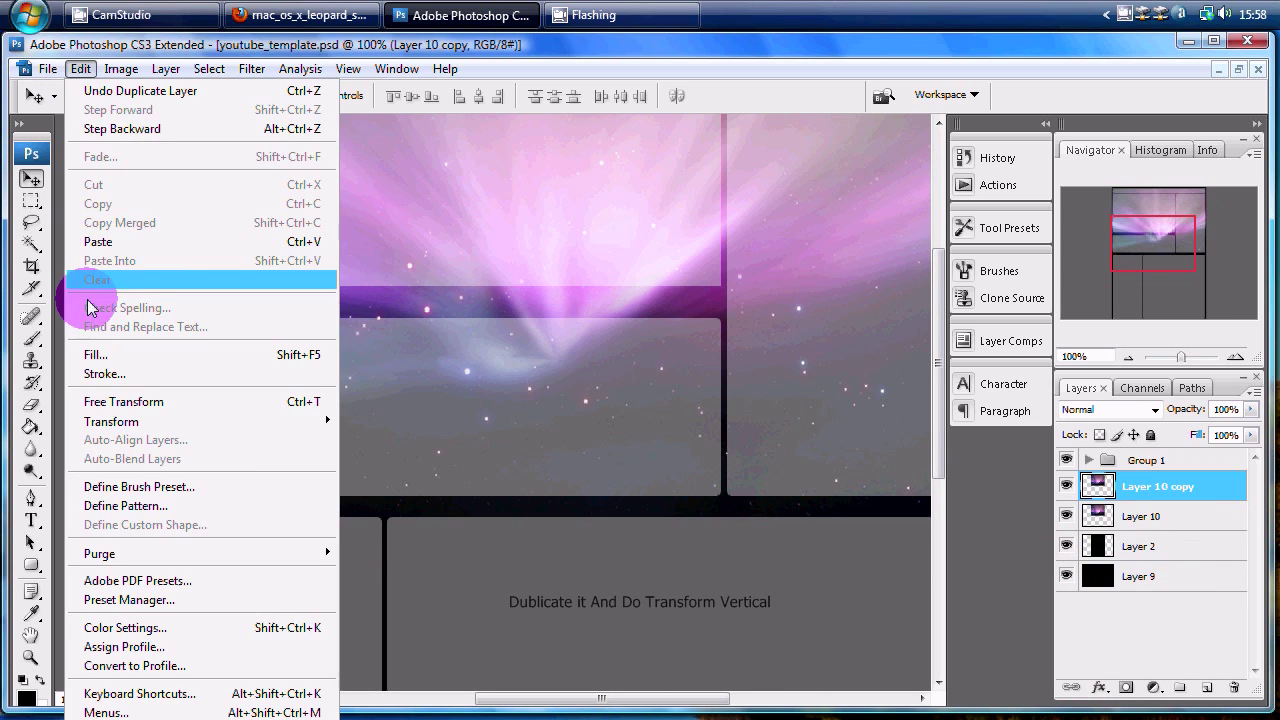
{"action": "mouse_move", "coordinate": [112, 421]}
{"action": "left_click", "coordinate": [447, 637]}
{"action": "key", "text": "ctrl+z"}
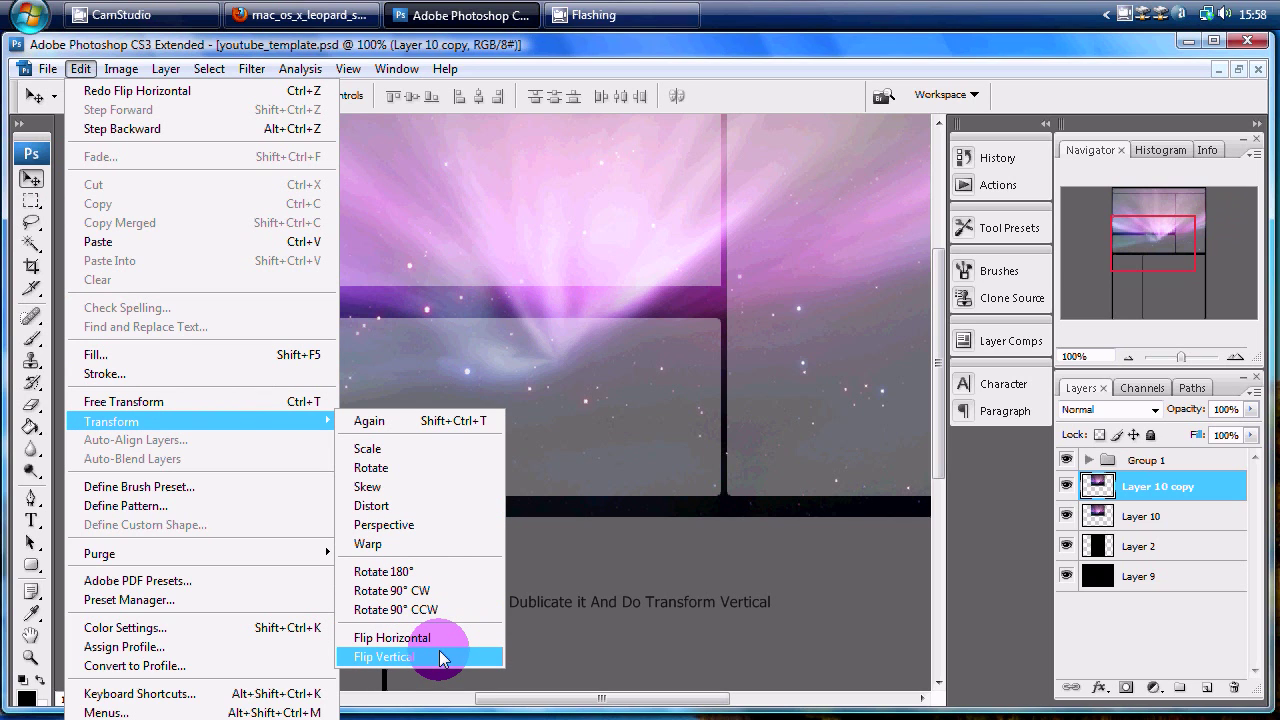
{"action": "left_click", "coordinate": [443, 656]}
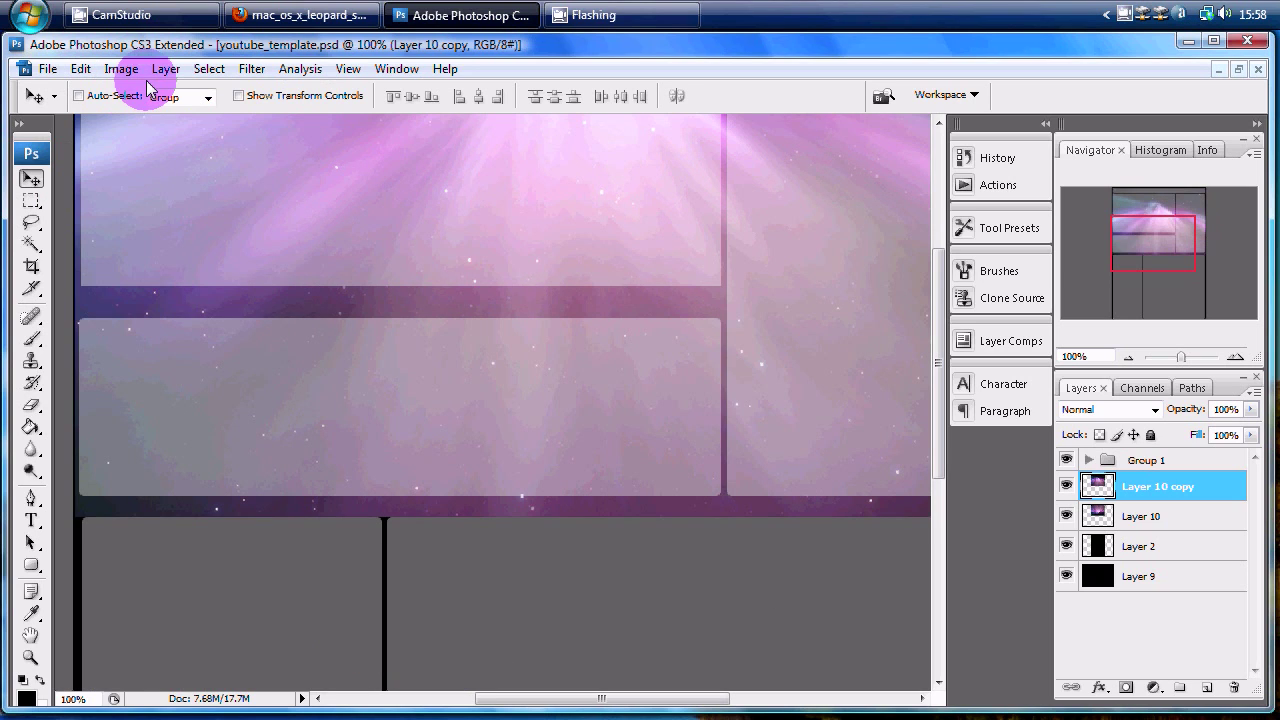
{"action": "key", "text": "ctrl+shift+Down"}
{"action": "key", "text": "ctrl+shift+Down"}
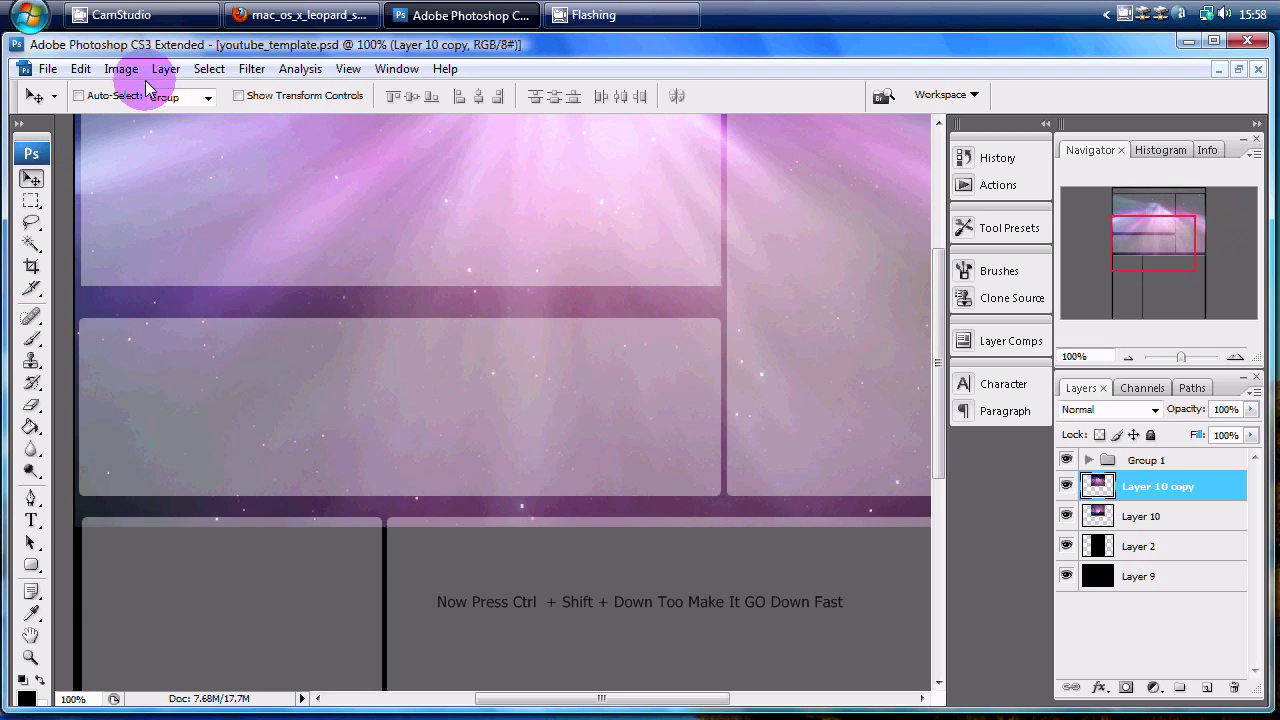
{"action": "key", "text": "ctrl+shift+Down"}
{"action": "key", "text": "ctrl+shift+Down"}
{"action": "key", "text": "ctrl+shift+Down"}
{"action": "key", "text": "ctrl+shift+Down"}
{"action": "key", "text": "ctrl+shift+Down"}
{"action": "key", "text": "ctrl+shift+Down"}
{"action": "key", "text": "ctrl+shift+Down"}
{"action": "key", "text": "ctrl+shift+Down"}
{"action": "key", "text": "ctrl+shift+Down"}
{"action": "key", "text": "ctrl+shift+Down"}
{"action": "key", "text": "ctrl+shift+Down"}
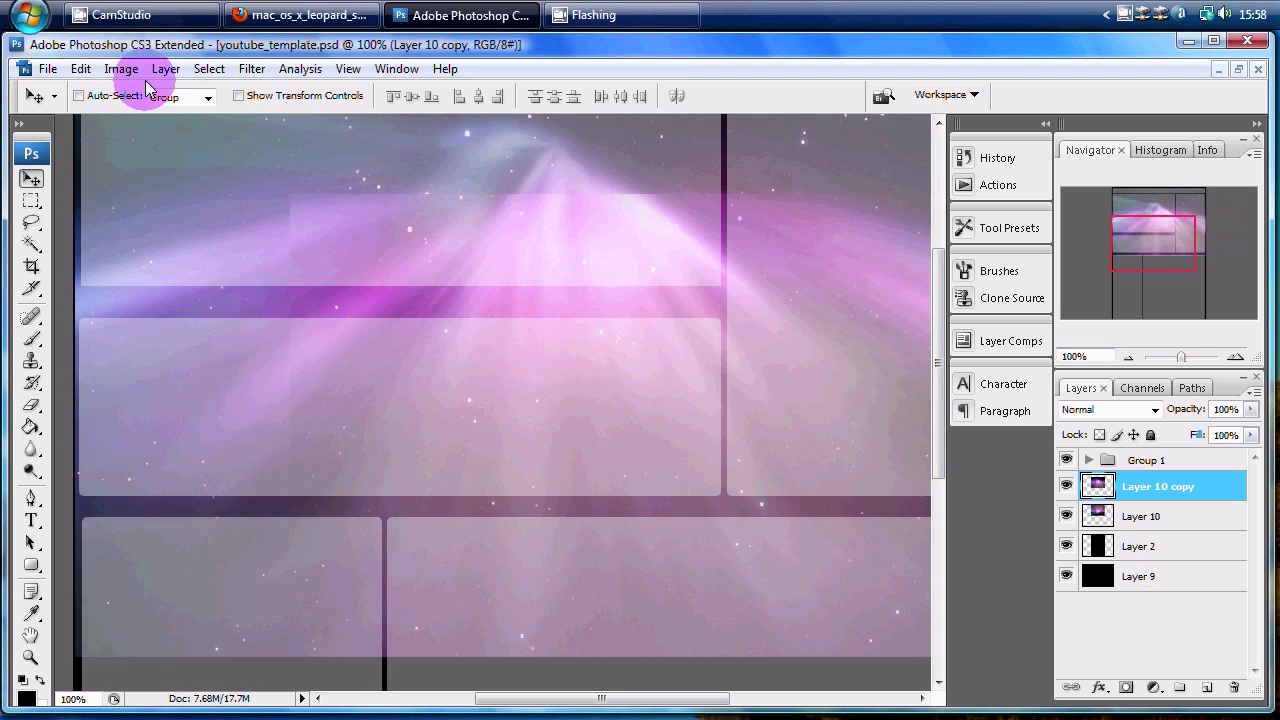
{"action": "key", "text": "ctrl+shift+Down"}
{"action": "key", "text": "ctrl+shift+Down"}
{"action": "key", "text": "ctrl+shift+Down"}
{"action": "key", "text": "ctrl+shift+Down"}
{"action": "key", "text": "ctrl+shift+Down"}
{"action": "key", "text": "ctrl+shift+Down"}
{"action": "key", "text": "ctrl+shift+Down"}
{"action": "key", "text": "ctrl+shift+Down"}
{"action": "key", "text": "ctrl+shift+Down"}
{"action": "key", "text": "ctrl+shift+Down"}
{"action": "key", "text": "ctrl+shift+Down"}
{"action": "key", "text": "ctrl+shift+Down"}
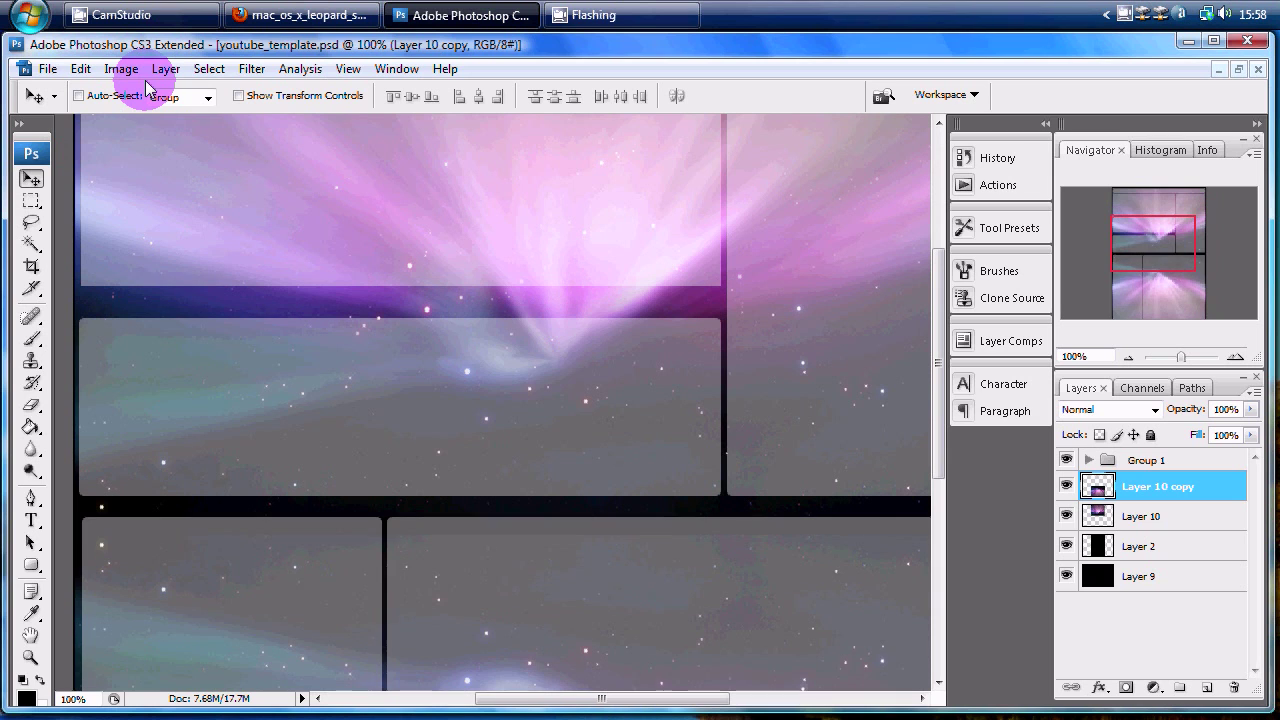
{"action": "key", "text": "shift+Up"}
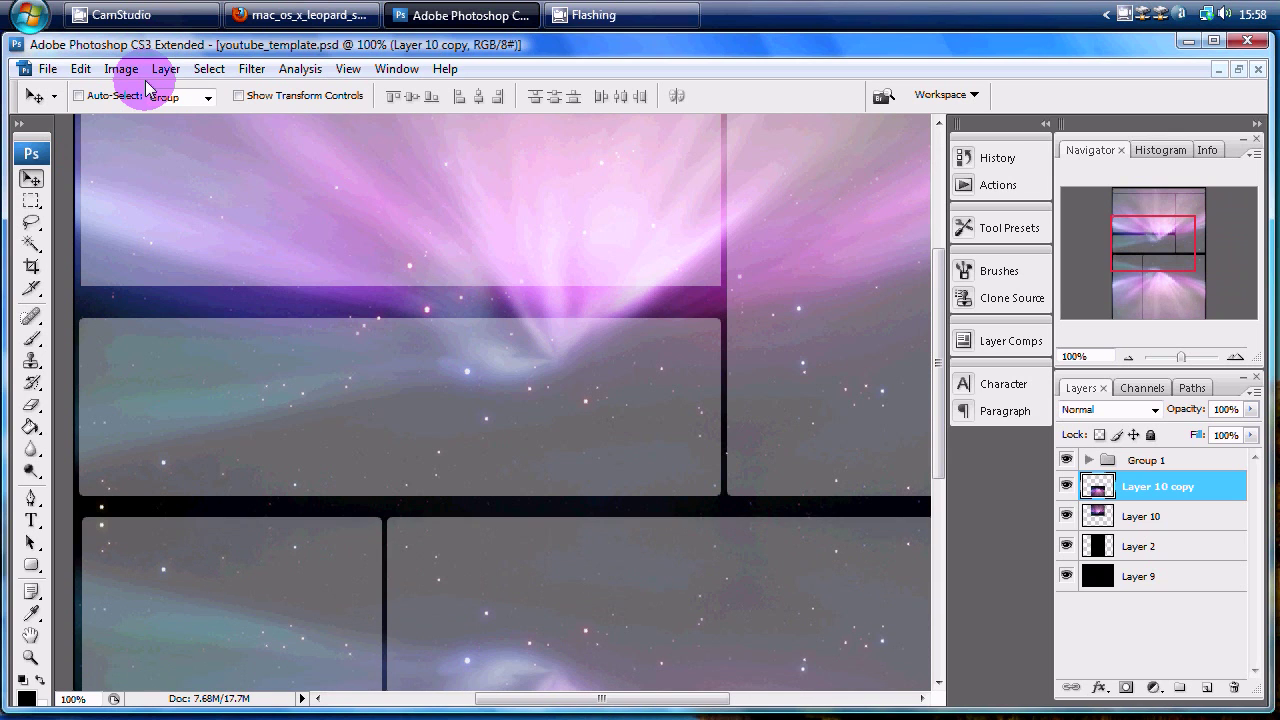
- Duplicate the original Layer 10 again as Layer 10 copy 2
{"action": "mouse_move", "coordinate": [1122, 251]}
{"action": "left_mouse_down"}
{"action": "mouse_move", "coordinate": [1134, 327]}
{"action": "mouse_move", "coordinate": [1143, 271]}
{"action": "mouse_move", "coordinate": [1129, 206]}
{"action": "mouse_move", "coordinate": [1106, 206]}
{"action": "mouse_move", "coordinate": [1120, 272]}
{"action": "mouse_move", "coordinate": [1168, 262]}
{"action": "mouse_move", "coordinate": [1137, 206]}
{"action": "mouse_move", "coordinate": [1128, 215]}
{"action": "left_mouse_up"}
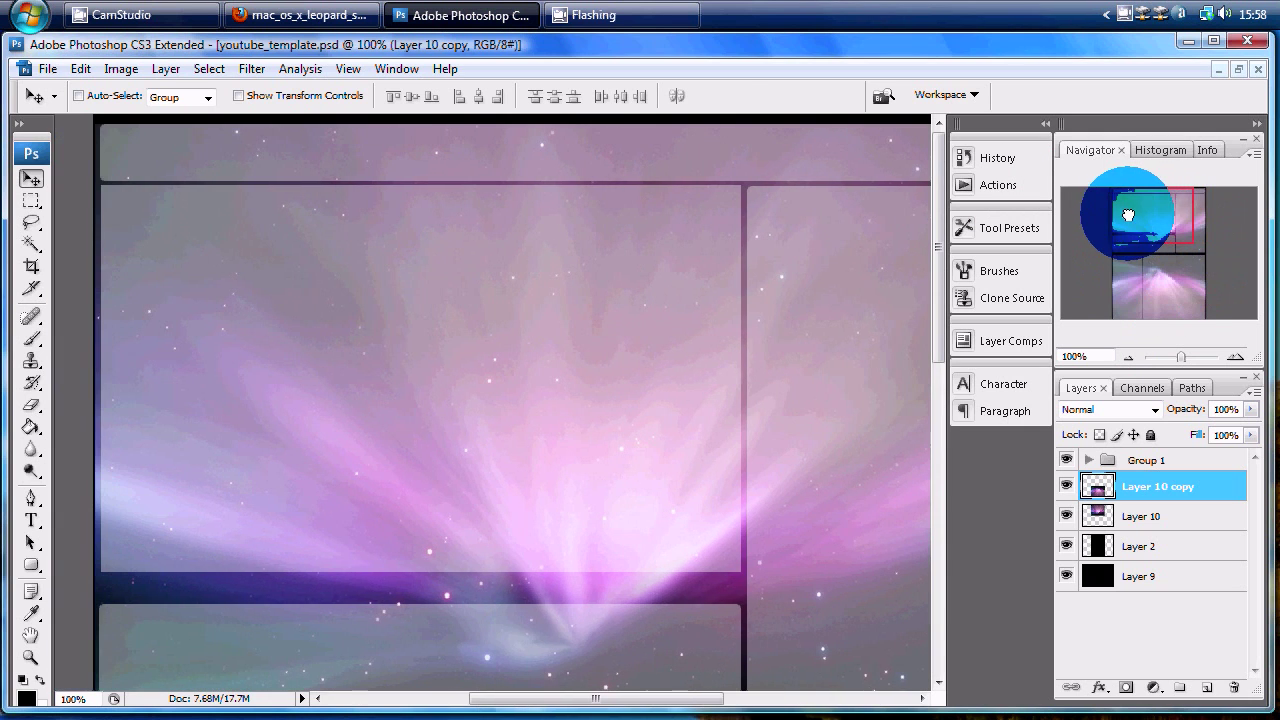
{"action": "left_click", "coordinate": [1145, 465]}
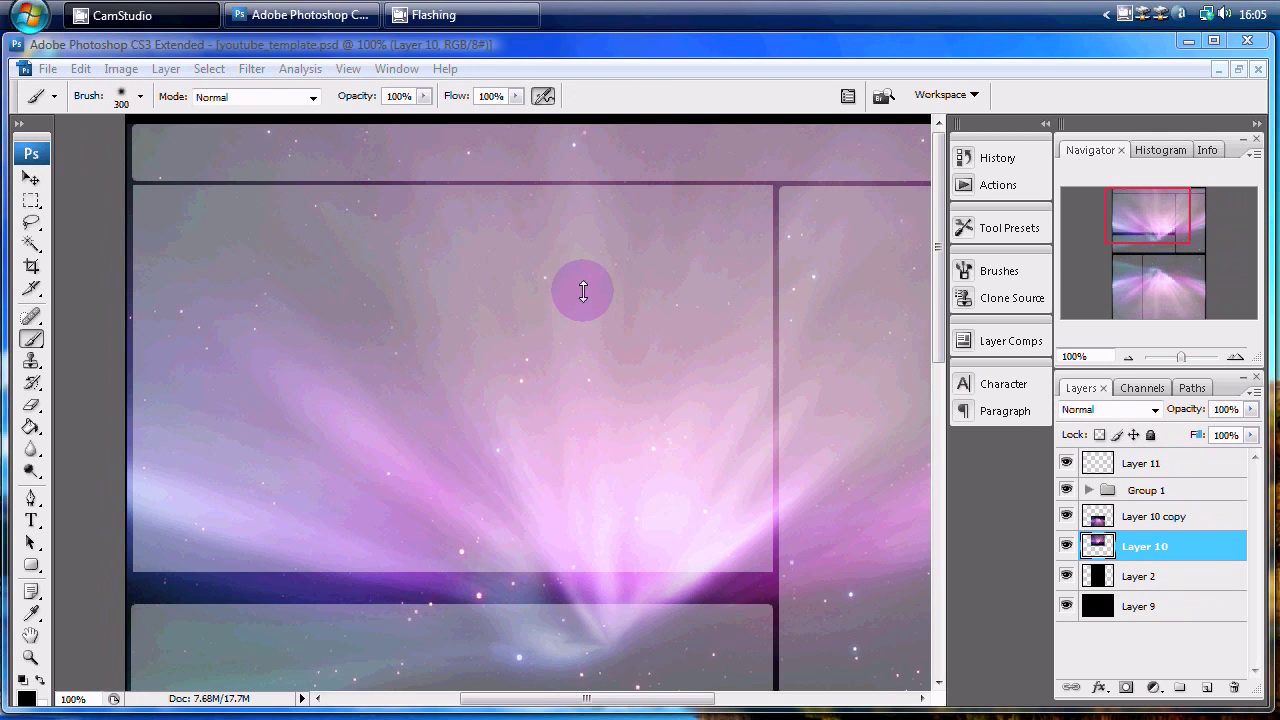
{"action": "left_click", "coordinate": [1188, 555]}
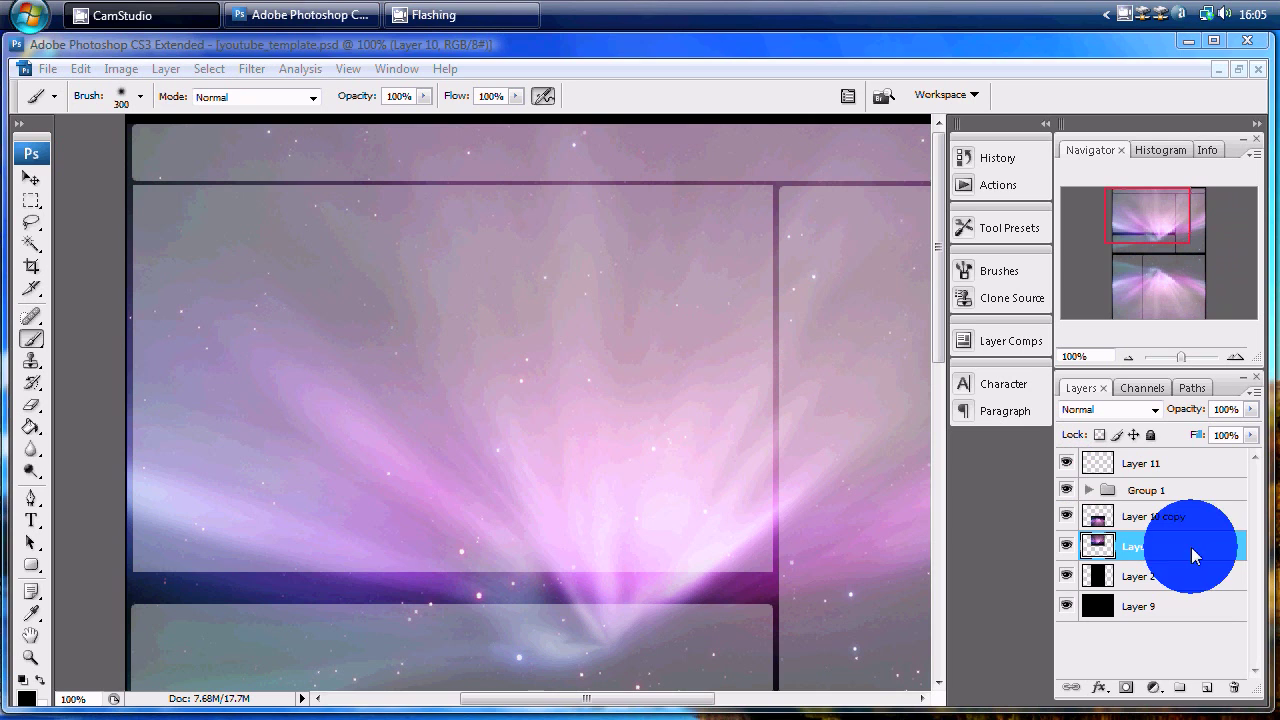
{"action": "right_click", "coordinate": [1195, 555]}
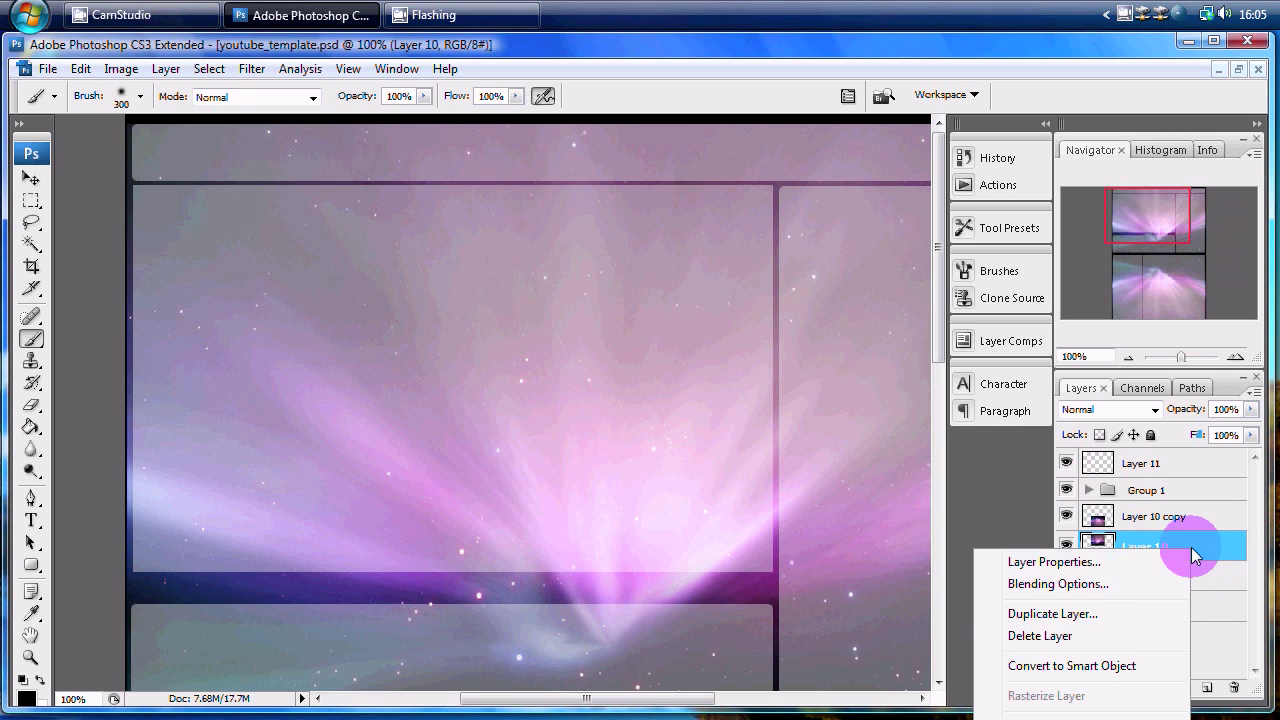
{"action": "left_click", "coordinate": [1055, 613]}
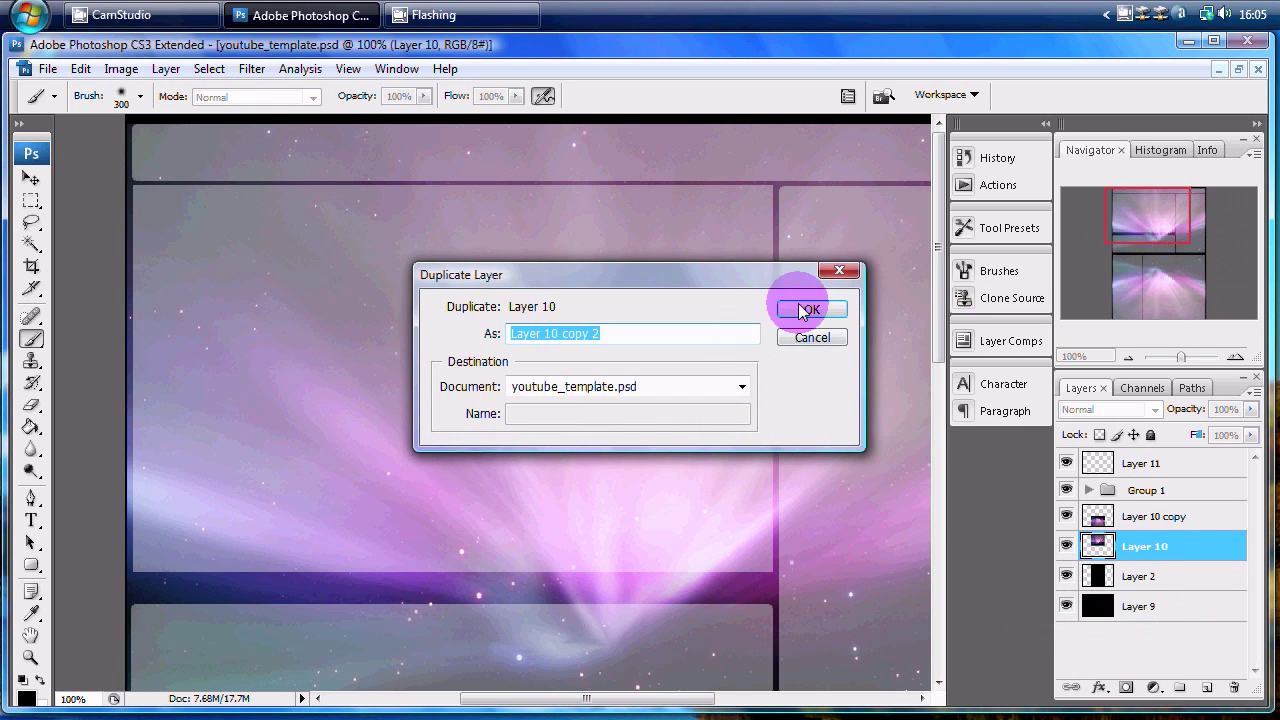
{"action": "left_click", "coordinate": [815, 310]}
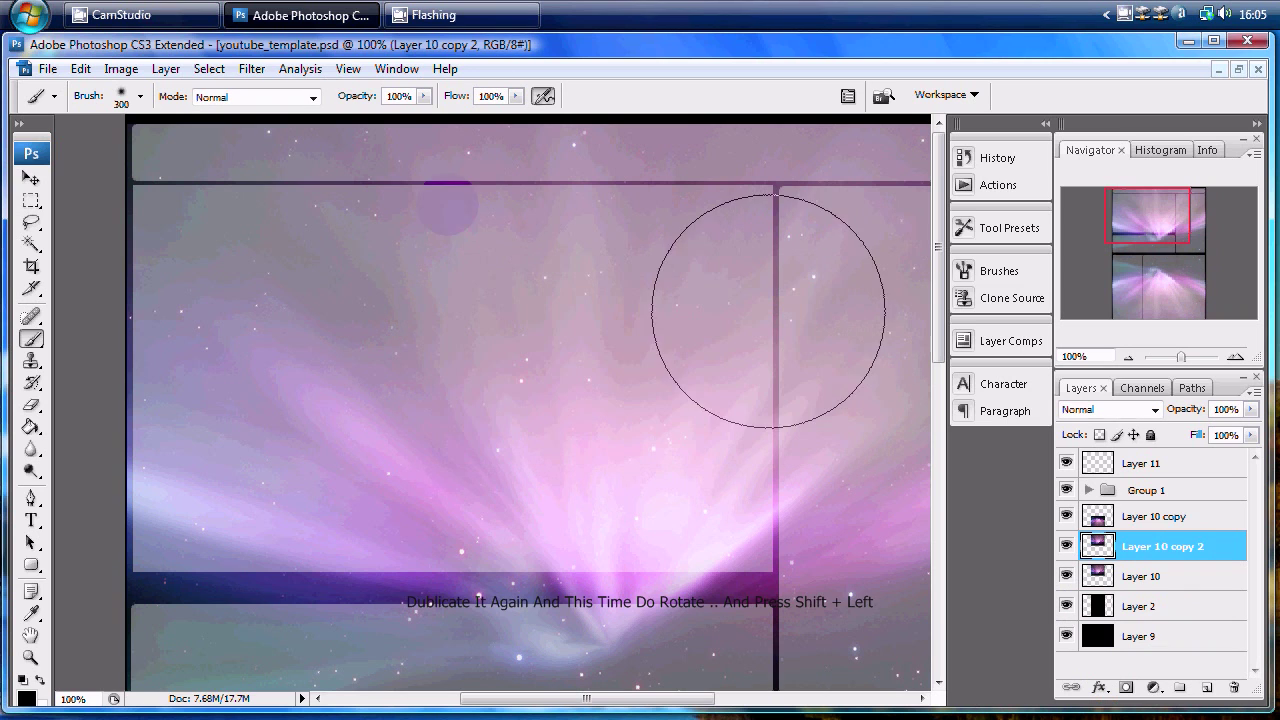
- Rotate Layer 10 copy 2 by 90° counterclockwise
{"action": "left_click", "coordinate": [80, 70]}
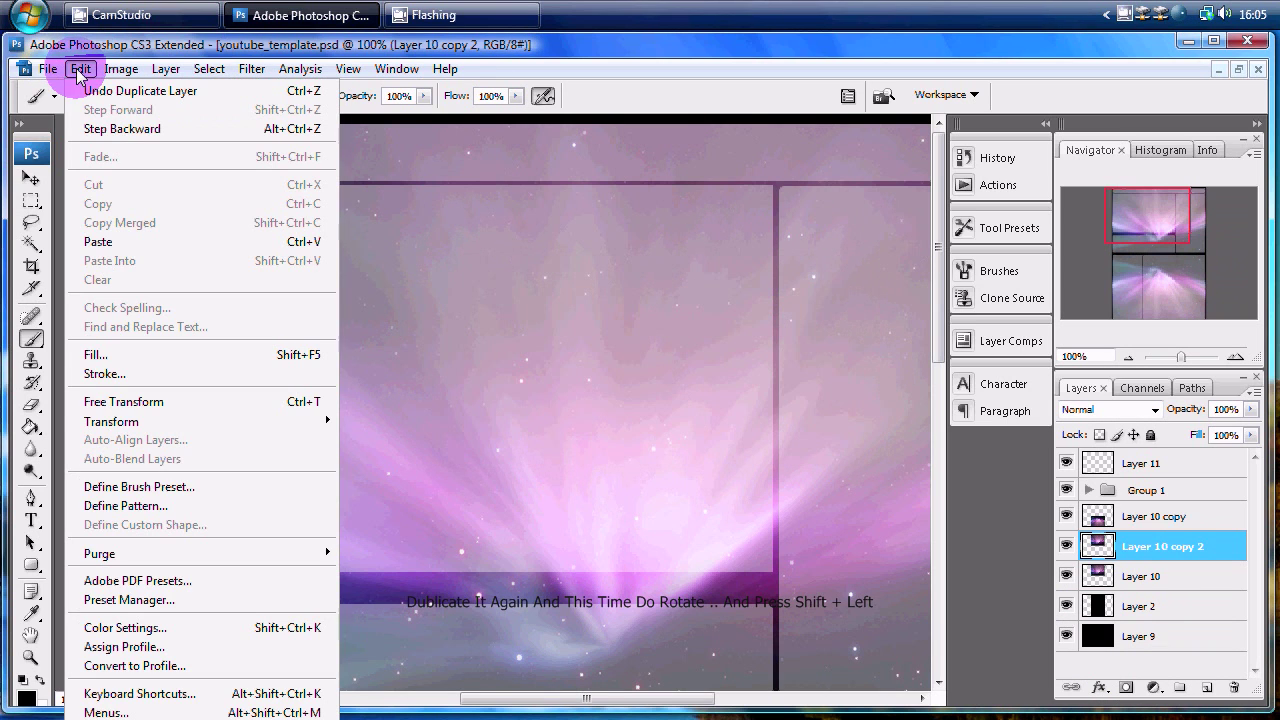
{"action": "left_click", "coordinate": [32, 174]}
{"action": "left_click", "coordinate": [80, 69]}
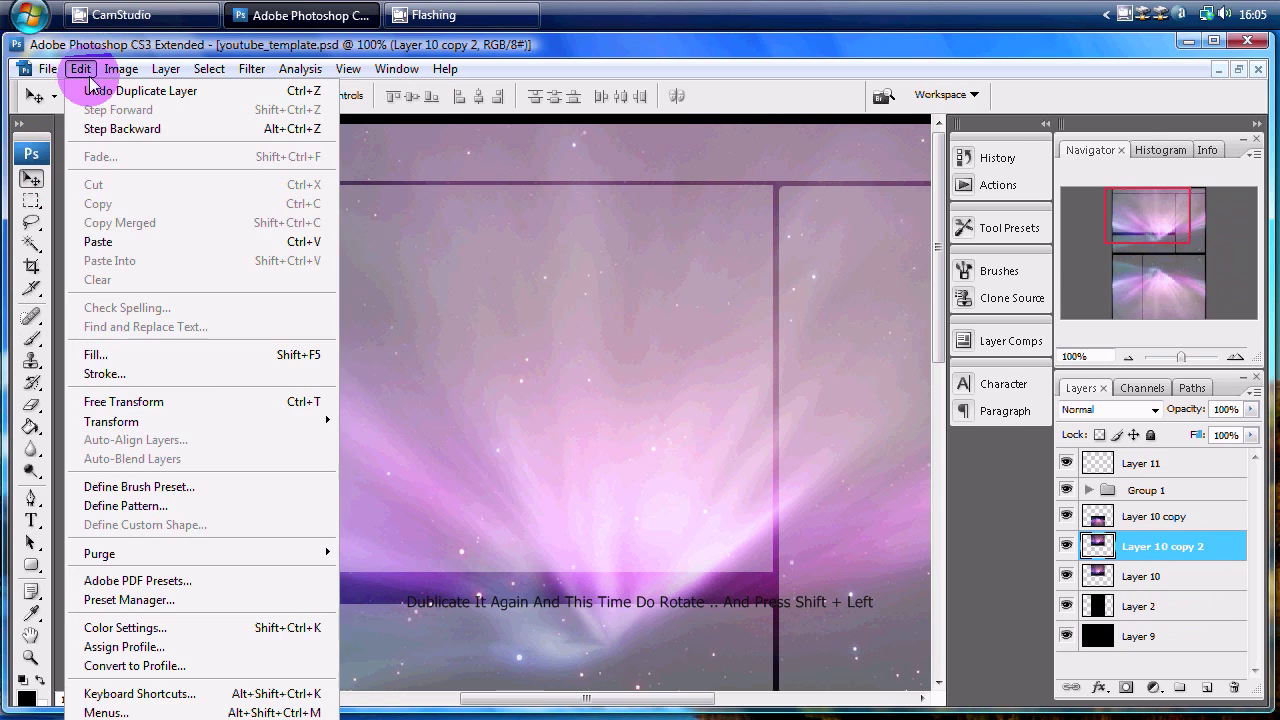
{"action": "mouse_move", "coordinate": [111, 421]}
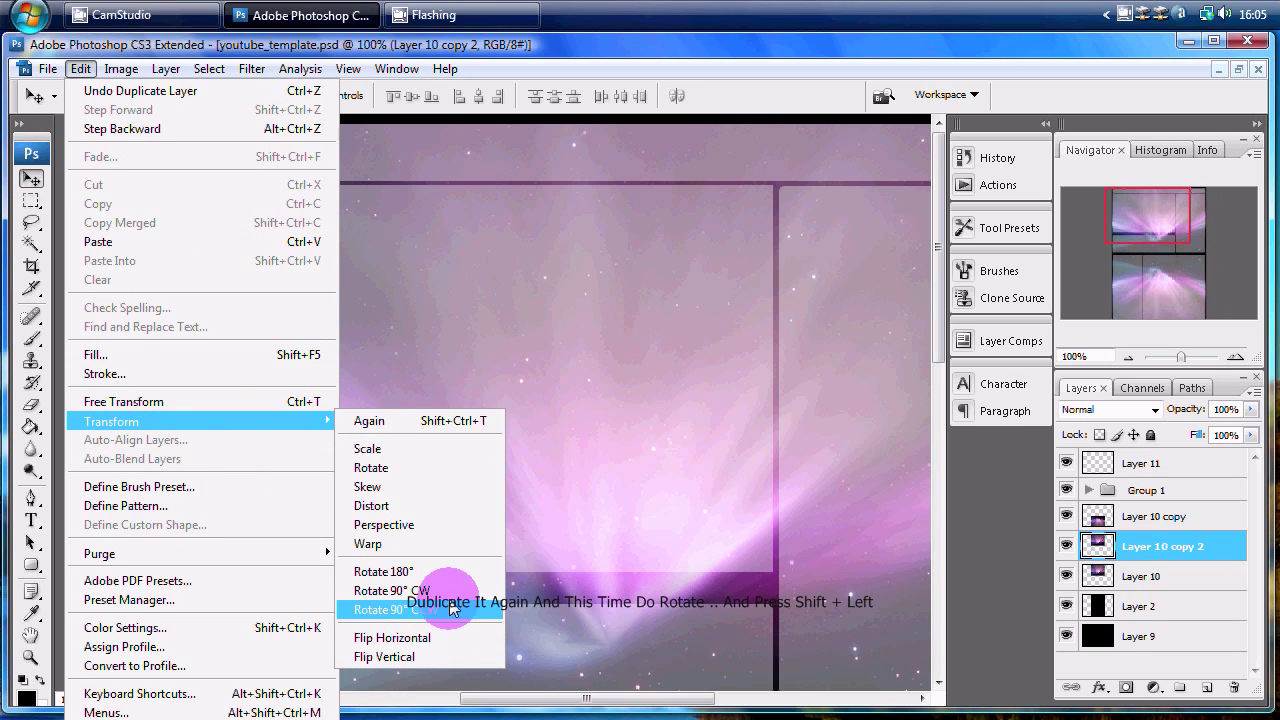
{"action": "left_click", "coordinate": [450, 600]}
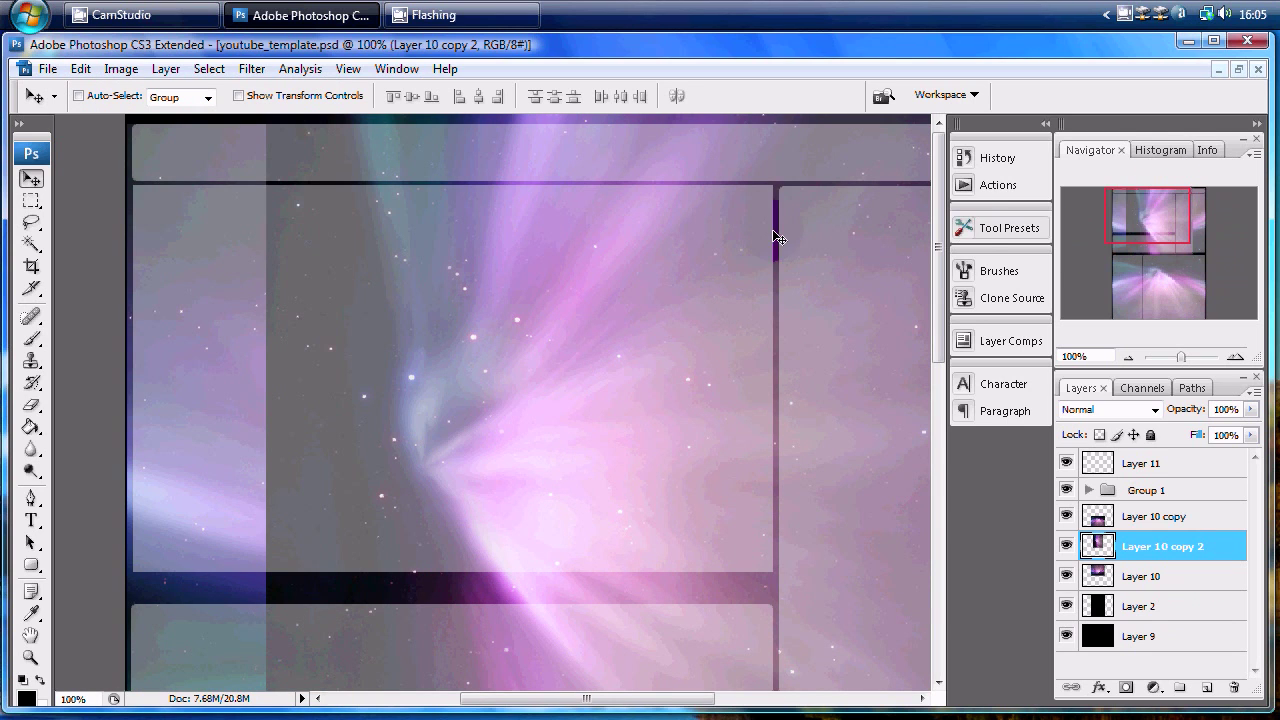
{"action": "left_click_drag", "start_coordinate": [1185, 218], "coordinate": [1267, 219]}
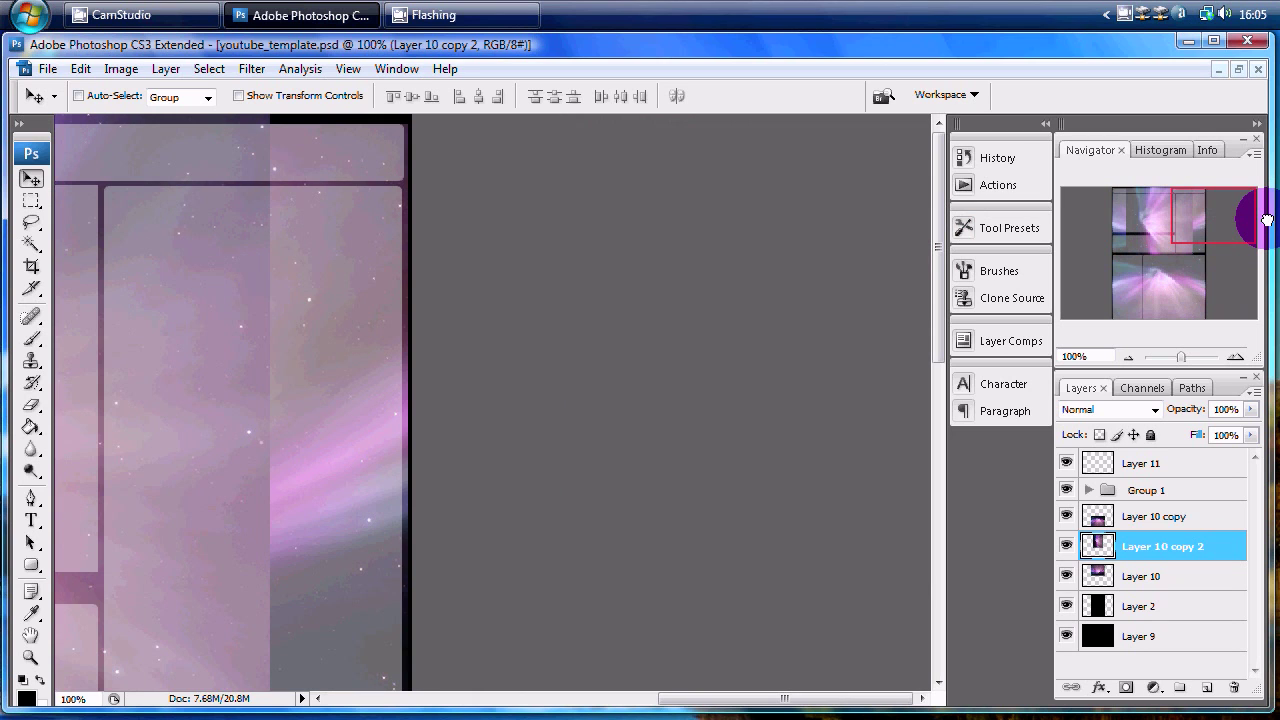
- Nudge Layer 10 copy 2 rightward in four Shift+Right steps to cover the right side
{"action": "key", "text": "shift+Right"}
{"action": "key", "text": "shift+Right"}
{"action": "key", "text": "shift+Right"}
{"action": "key", "text": "shift+Right"}
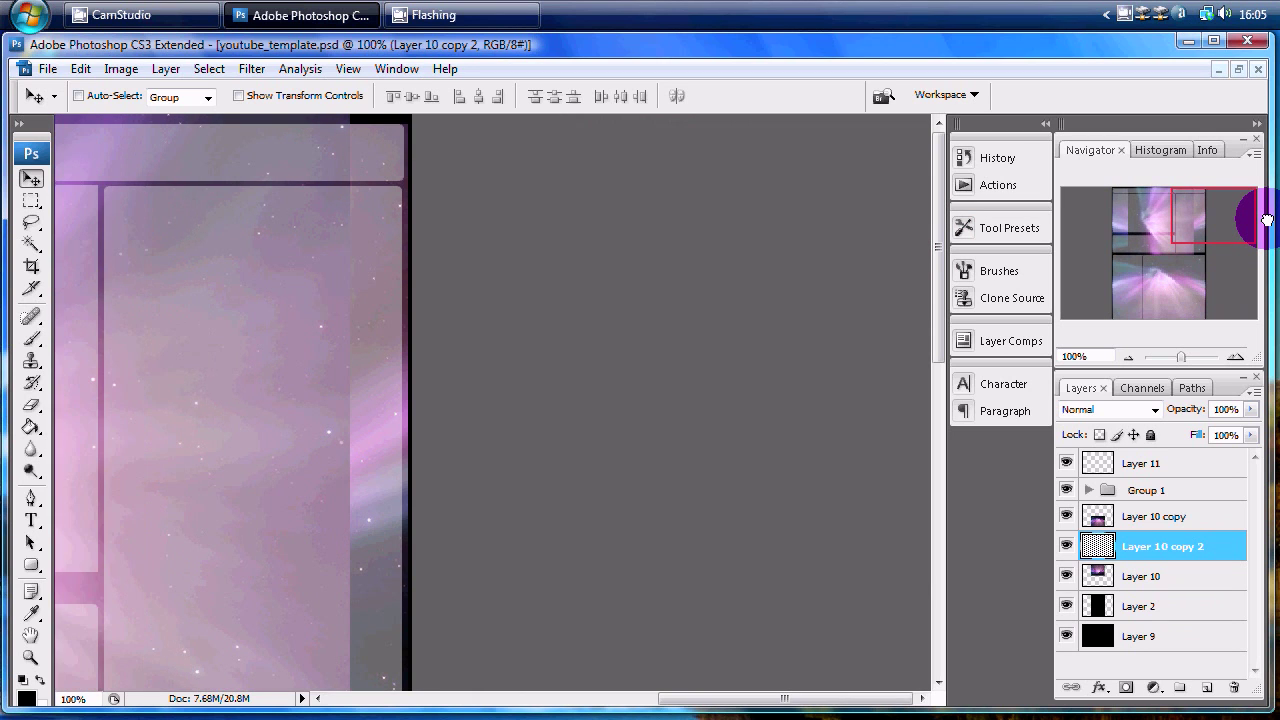
{"action": "key", "text": "shift+Right"}
{"action": "key", "text": "shift+Right"}
{"action": "key", "text": "shift+Right"}
{"action": "key", "text": "shift+Right"}
{"action": "key", "text": "shift+Right"}
{"action": "key", "text": "shift+Right"}
{"action": "key", "text": "shift+Right"}
{"action": "key", "text": "shift+Right"}
{"action": "key", "text": "shift+Right"}
{"action": "key", "text": "shift+Right"}
{"action": "key", "text": "shift+Right"}
{"action": "key", "text": "shift+Right"}
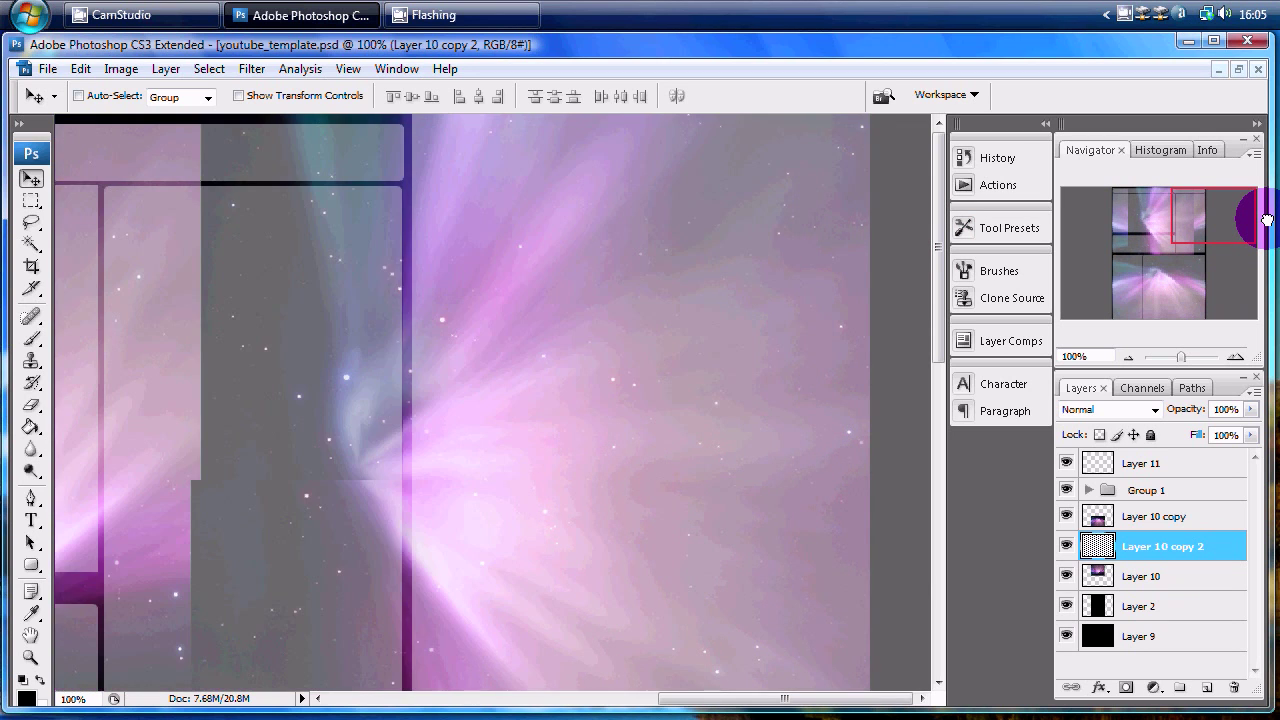
{"action": "key", "text": "shift+Right"}
{"action": "key", "text": "shift+Right"}
{"action": "key", "text": "shift+Right"}
{"action": "key", "text": "shift+Right"}
{"action": "key", "text": "shift+Right"}
{"action": "key", "text": "shift+Right"}
{"action": "key", "text": "shift+Right"}
{"action": "key", "text": "shift+Right"}
{"action": "key", "text": "shift+Right"}
{"action": "key", "text": "shift+Right"}
{"action": "key", "text": "shift+Right"}
{"action": "key", "text": "shift+Right"}
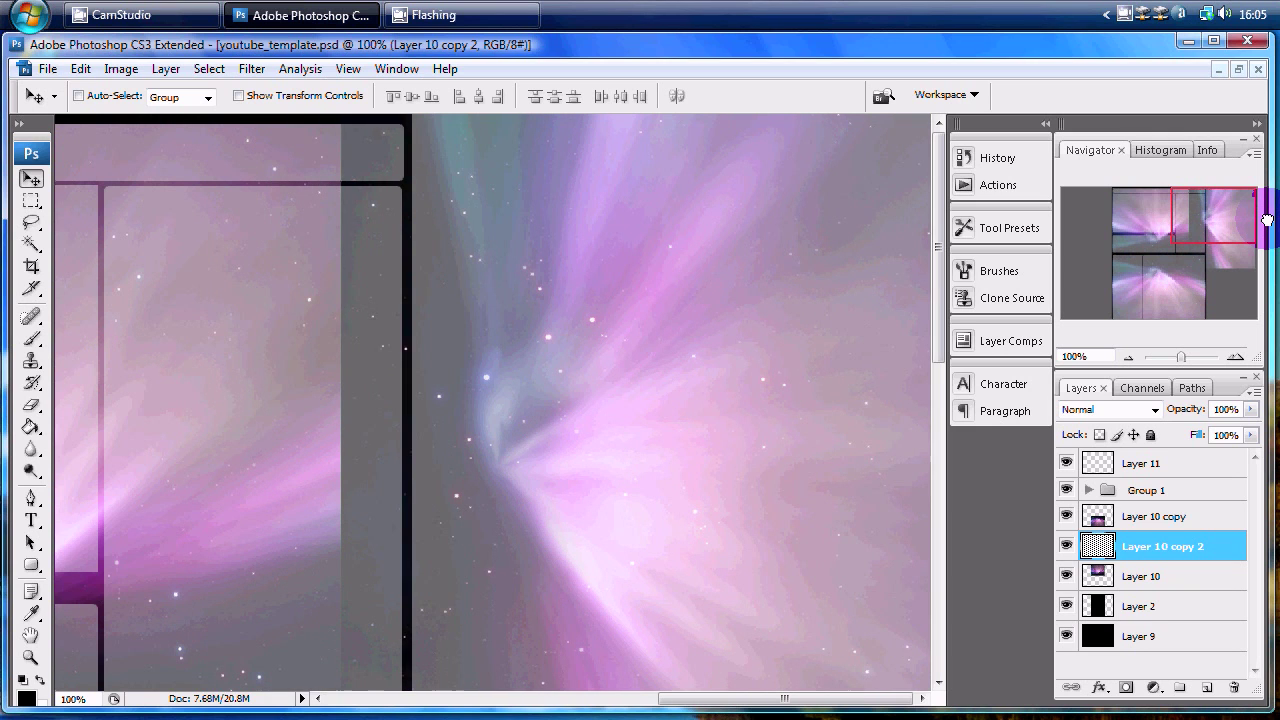
{"action": "key", "text": "shift+Right"}
{"action": "key", "text": "shift+Right"}
{"action": "key", "text": "shift+Right"}
{"action": "key", "text": "shift+Right"}
{"action": "key", "text": "shift+Right"}
{"action": "key", "text": "shift+Right"}
{"action": "left_click", "coordinate": [1222, 266]}
{"action": "left_click_drag", "start_coordinate": [1222, 266], "coordinate": [1222, 288]}
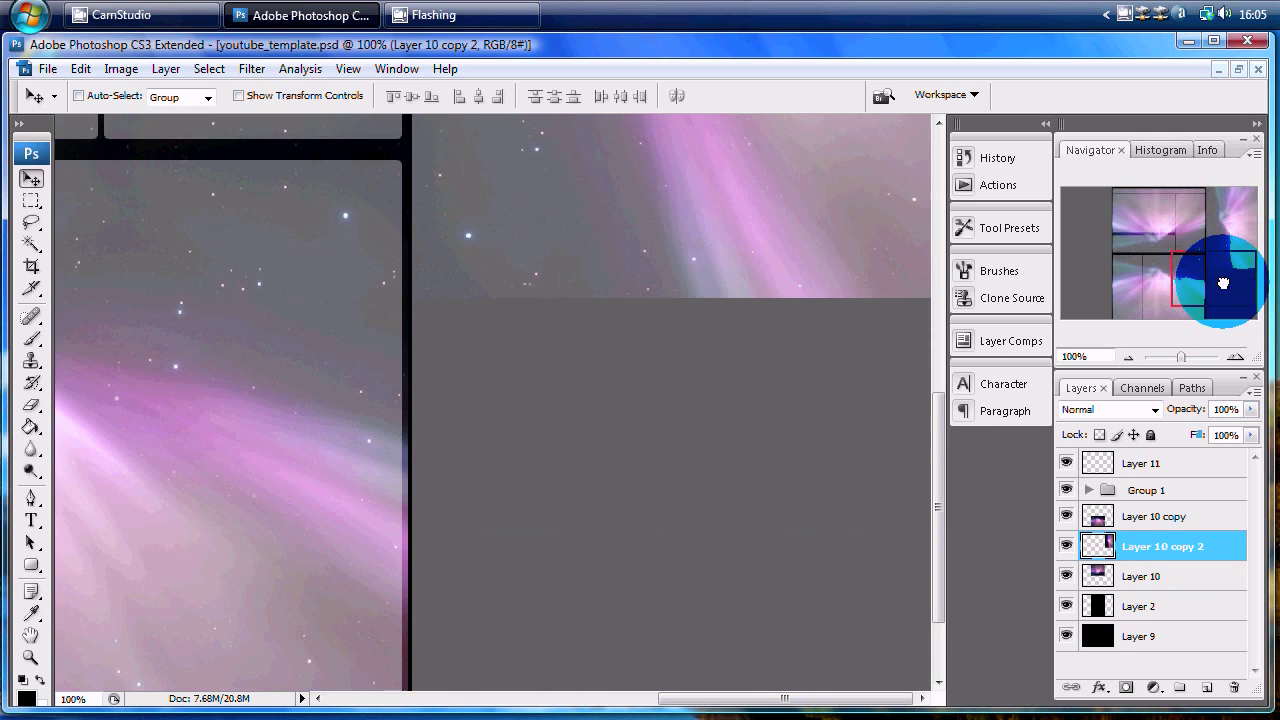
- Duplicate Layer 10 copy 2 as Layer 10 copy 3
{"action": "left_click", "coordinate": [1215, 558]}
{"action": "right_click", "coordinate": [1215, 558]}
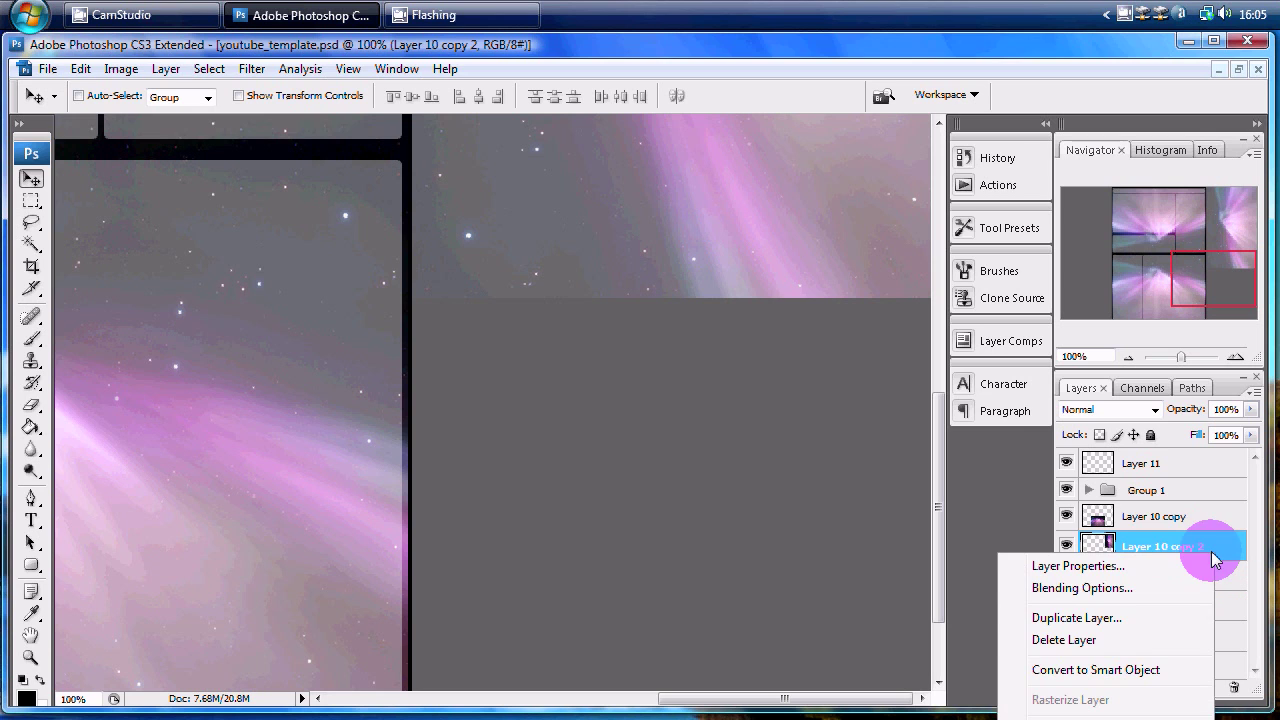
{"action": "left_click", "coordinate": [1076, 618]}
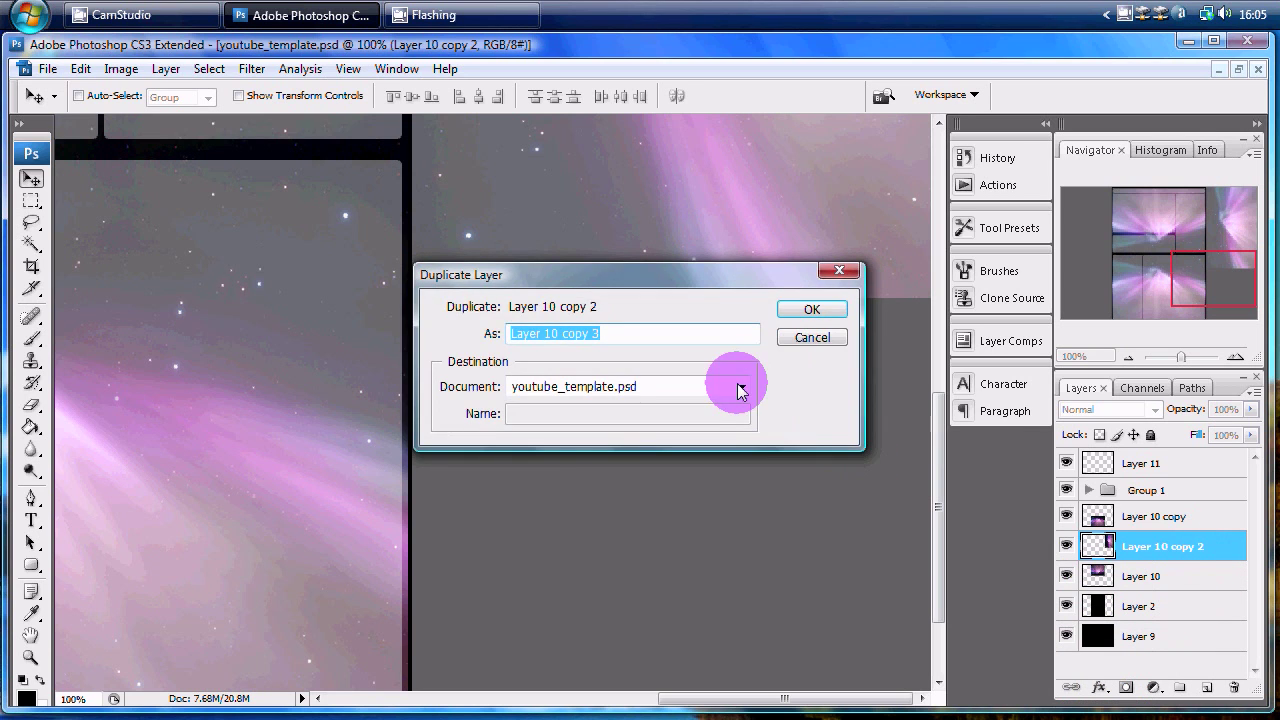
{"action": "key", "text": "Return"}
- Flip Layer 10 copy 3 vertically and nudge it down below the original
{"action": "left_click", "coordinate": [82, 70]}
{"action": "mouse_move", "coordinate": [111, 421]}
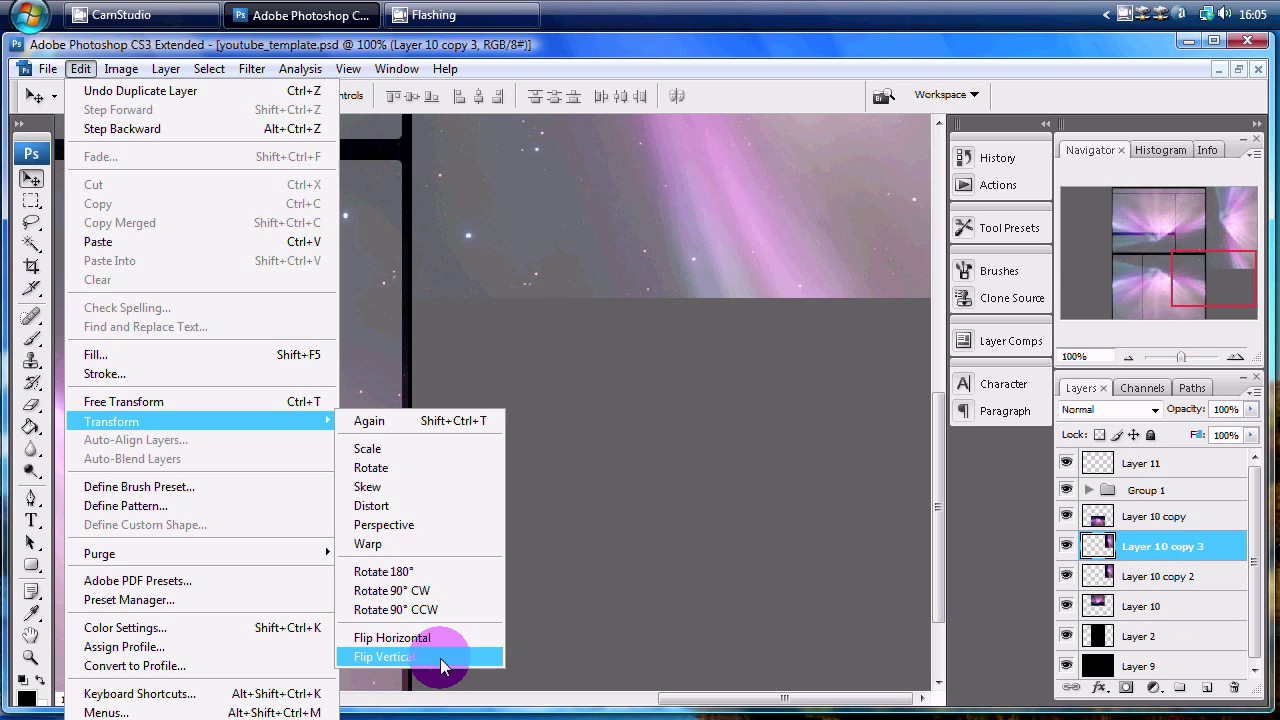
{"action": "left_click", "coordinate": [442, 662]}
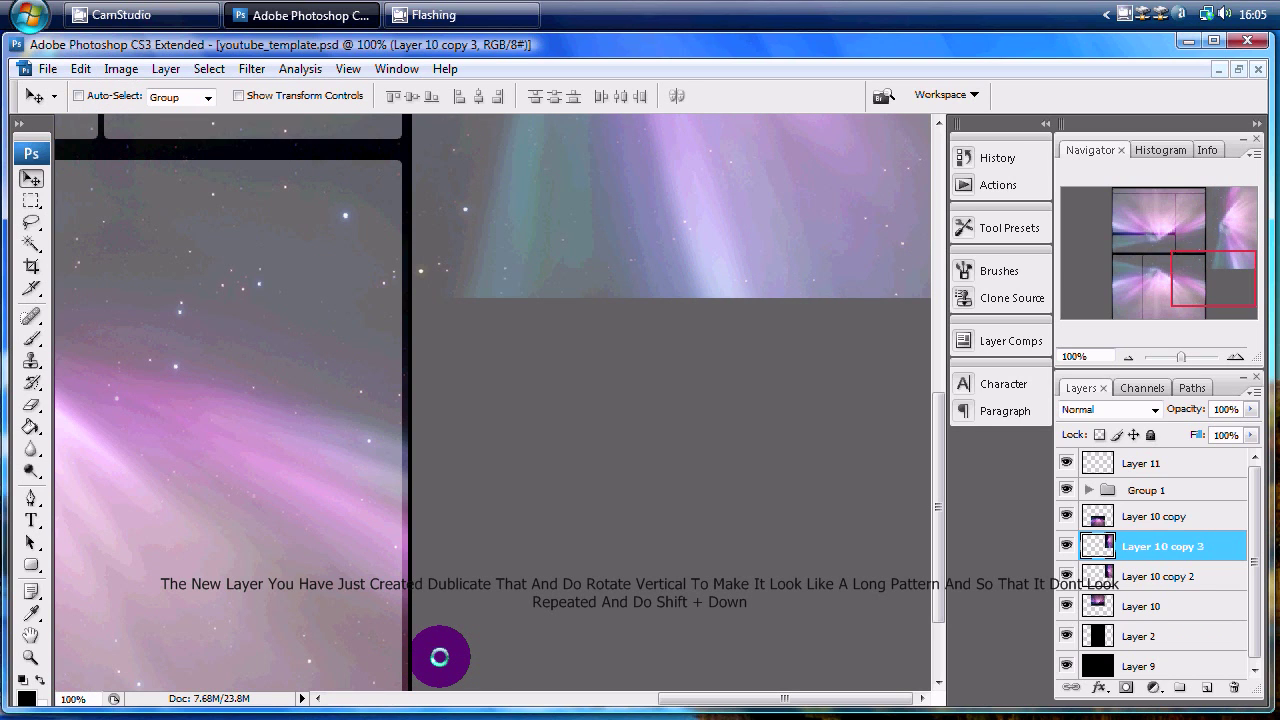
{"action": "key", "text": "shift+Down"}
{"action": "key", "text": "shift+Down"}
{"action": "key", "text": "shift+Down"}
{"action": "key", "text": "shift+Down"}
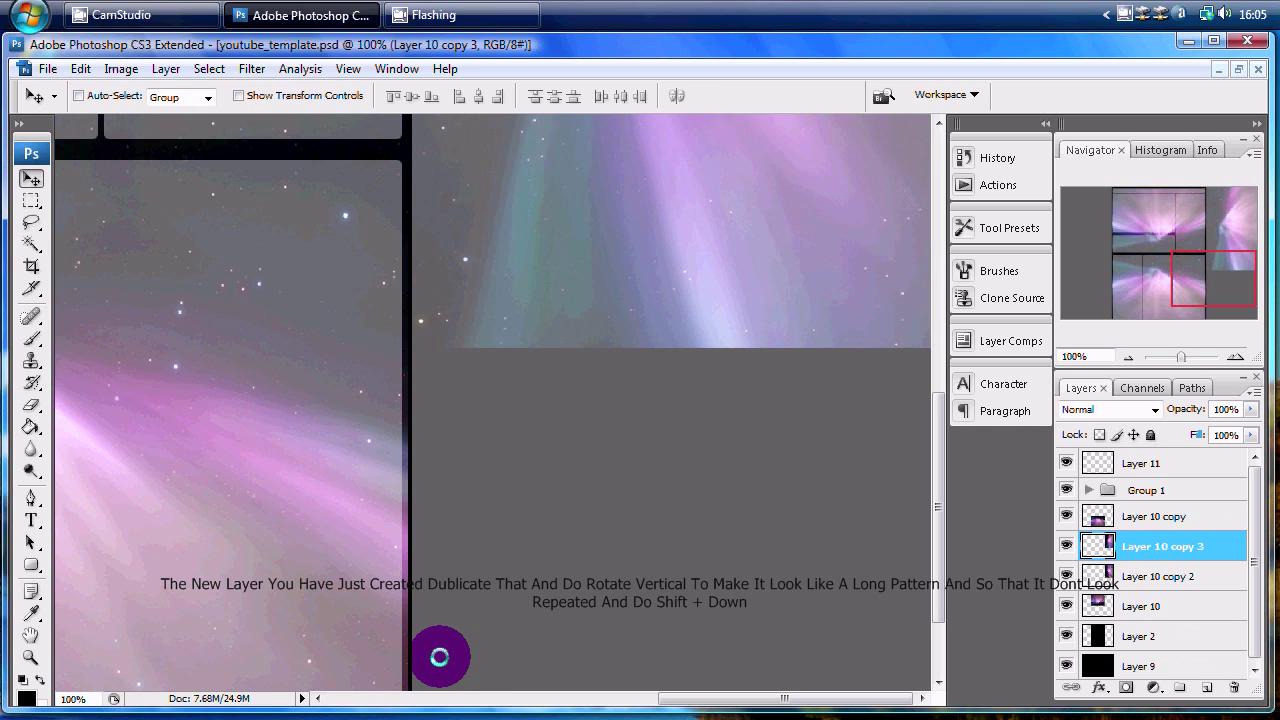
{"action": "key", "text": "shift+Down"}
{"action": "key", "text": "shift+Down"}
{"action": "key", "text": "shift+Down"}
{"action": "key", "text": "shift+Down"}
{"action": "key", "text": "shift+Down"}
{"action": "key", "text": "shift+Down"}
{"action": "key", "text": "shift+Down"}
{"action": "key", "text": "shift+Down"}
{"action": "key", "text": "shift+Down"}
{"action": "key", "text": "shift+Down"}
{"action": "key", "text": "shift+Down"}
{"action": "key", "text": "shift+Down"}
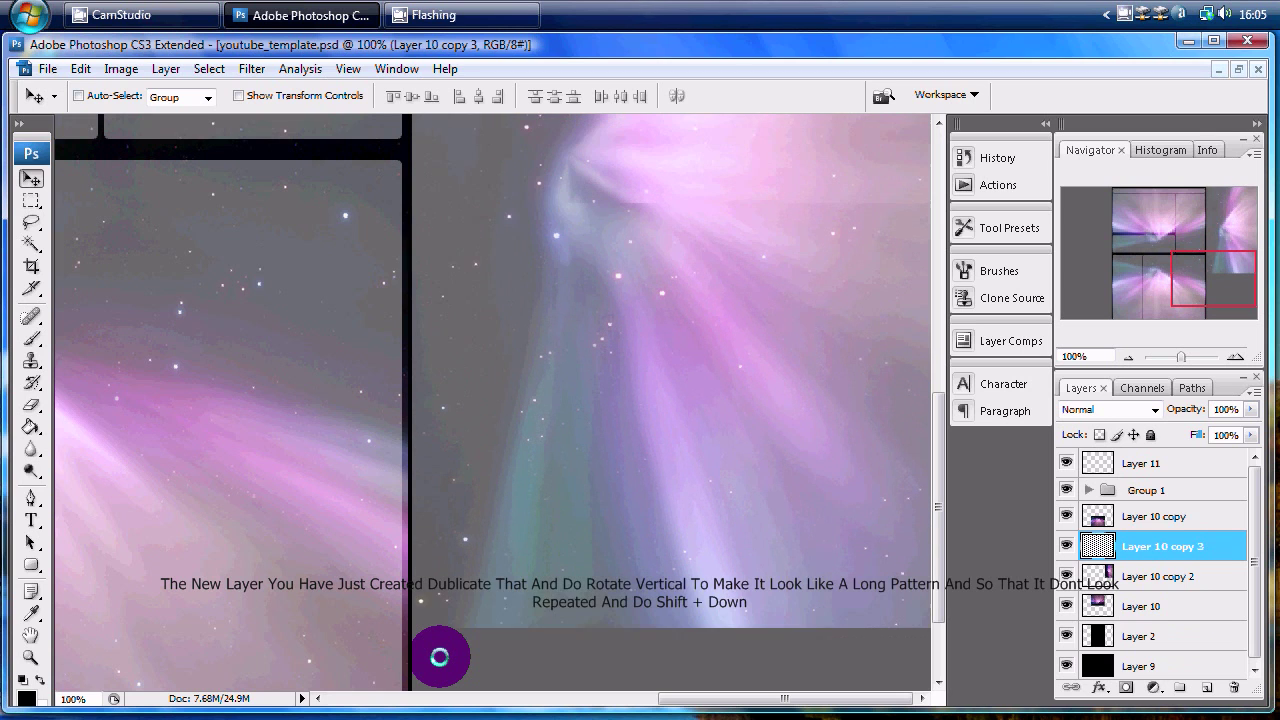
{"action": "key", "text": "shift+Down"}
{"action": "key", "text": "shift+Down"}
{"action": "key", "text": "shift+Down"}
{"action": "key", "text": "shift+Down"}
{"action": "key", "text": "shift+Down"}
{"action": "key", "text": "shift+Down"}
{"action": "key", "text": "shift+Down"}
{"action": "key", "text": "shift+Down"}
{"action": "key", "text": "shift+Down"}
{"action": "key", "text": "shift+Down"}
{"action": "key", "text": "shift+Down"}
{"action": "key", "text": "shift+Down"}
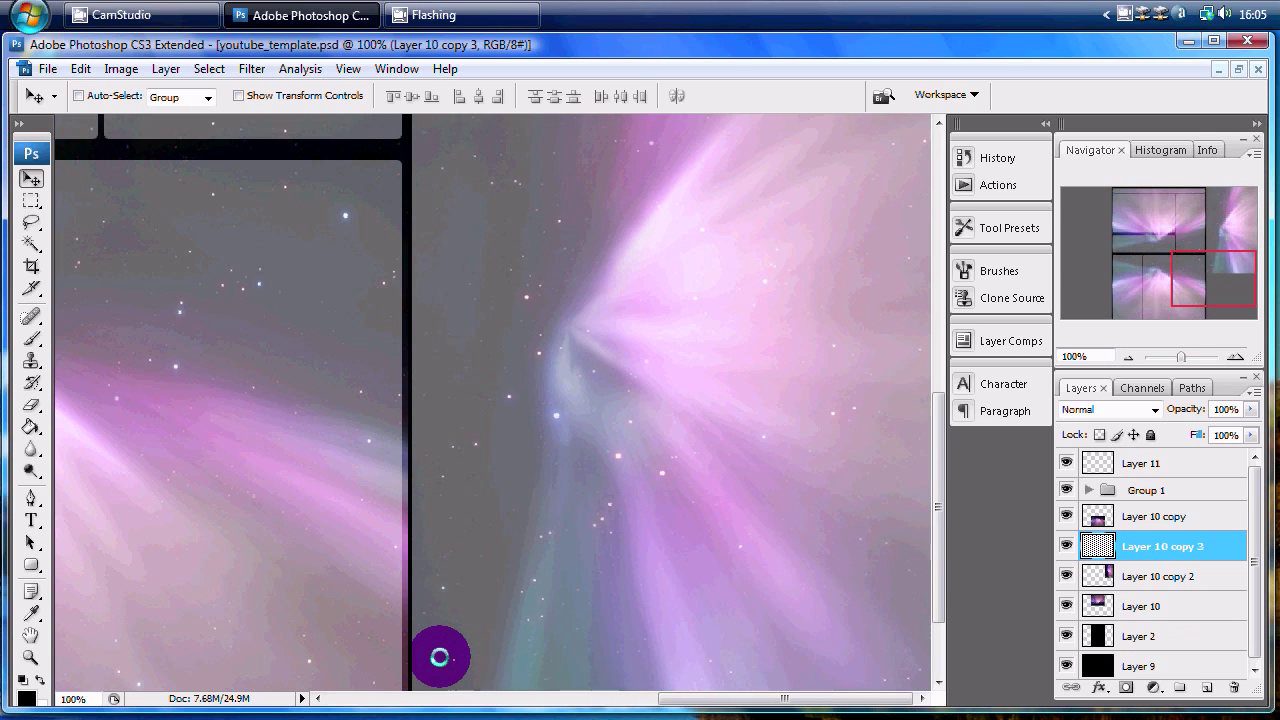
{"action": "key", "text": "shift+Down"}
{"action": "key", "text": "shift+Down"}
{"action": "key", "text": "shift+Down"}
{"action": "key", "text": "shift+Down"}
{"action": "key", "text": "shift+Down"}
{"action": "key", "text": "shift+Down"}
{"action": "key", "text": "shift+Down"}
{"action": "key", "text": "shift+Down"}
{"action": "key", "text": "shift+Down"}
{"action": "key", "text": "shift+Down"}
{"action": "key", "text": "shift+Down"}
{"action": "key", "text": "shift+Down"}
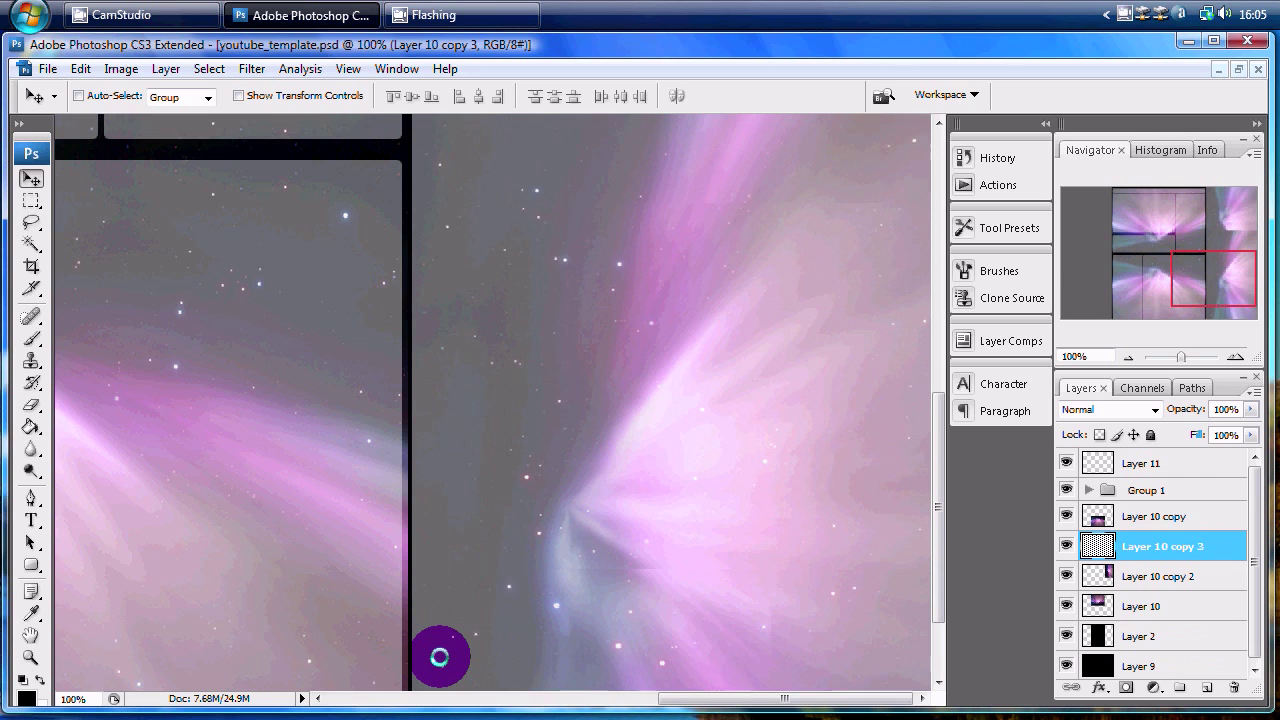
{"action": "key", "text": "shift+Down"}
{"action": "key", "text": "shift+Down"}
{"action": "key", "text": "shift+Down"}
{"action": "key", "text": "shift+Down"}
{"action": "key", "text": "shift+Down"}
{"action": "key", "text": "shift+Down"}
{"action": "key", "text": "shift+Down"}
{"action": "key", "text": "shift+Down"}
{"action": "key", "text": "shift+Down"}
{"action": "key", "text": "shift+Down"}
{"action": "key", "text": "shift+Down"}
{"action": "key", "text": "shift+Down"}
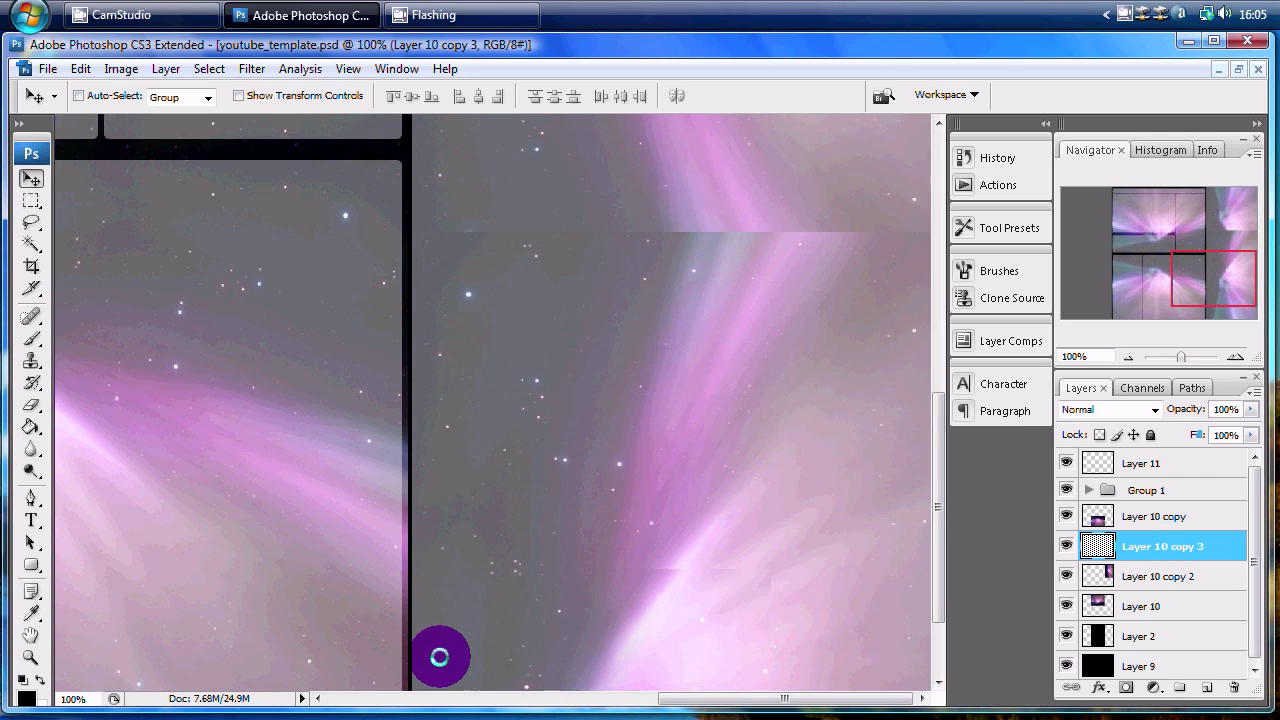
{"action": "key", "text": "shift+Down"}
{"action": "key", "text": "shift+Down"}
{"action": "key", "text": "shift+Down"}
{"action": "key", "text": "shift+Up"}
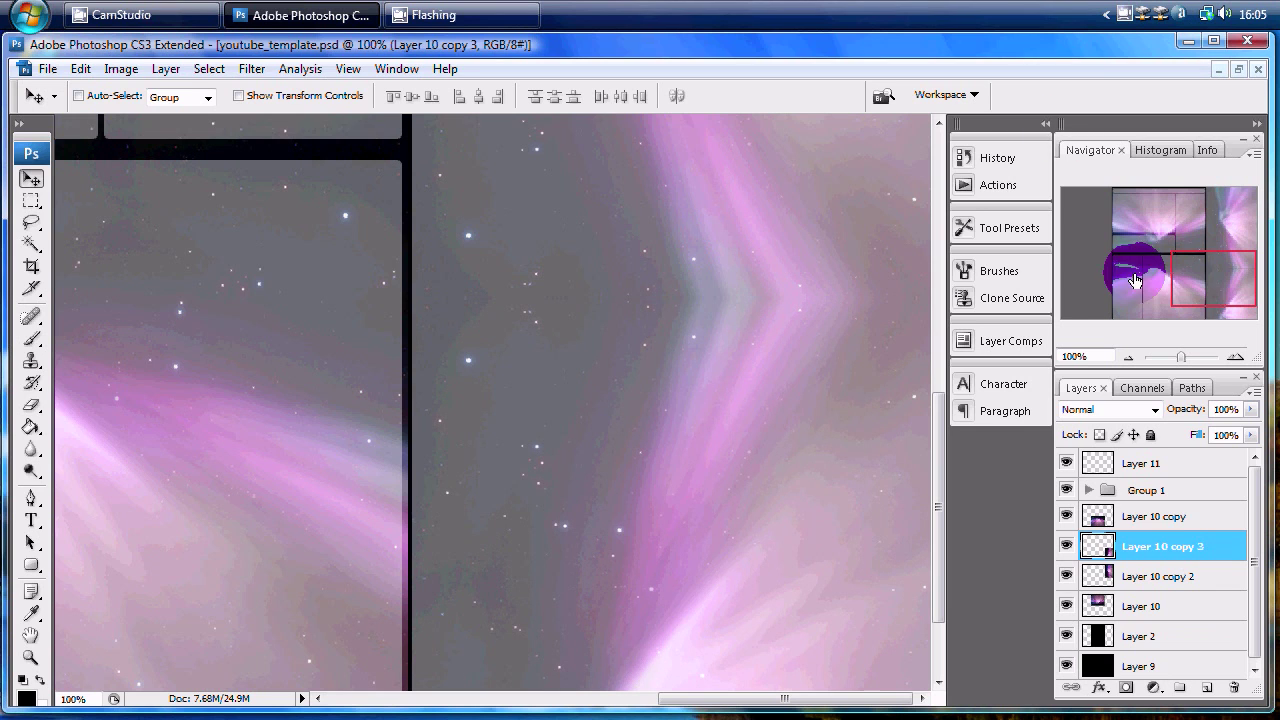
- Merge Layer 10 copy 2 with the other aurora copy into a single layer
{"action": "left_click_drag", "start_coordinate": [1213, 274], "coordinate": [1214, 210]}
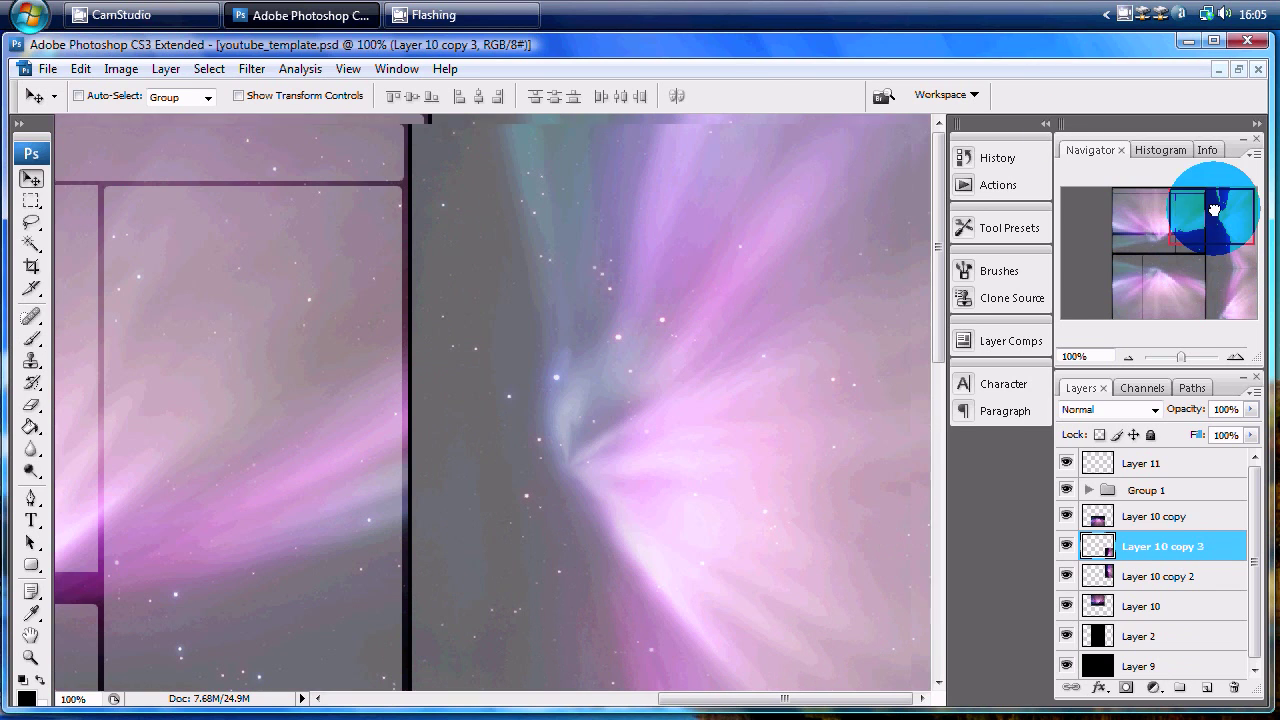
{"action": "left_click", "coordinate": [1212, 578], "text": "ctrl"}
{"action": "key", "text": "ctrl+e"}
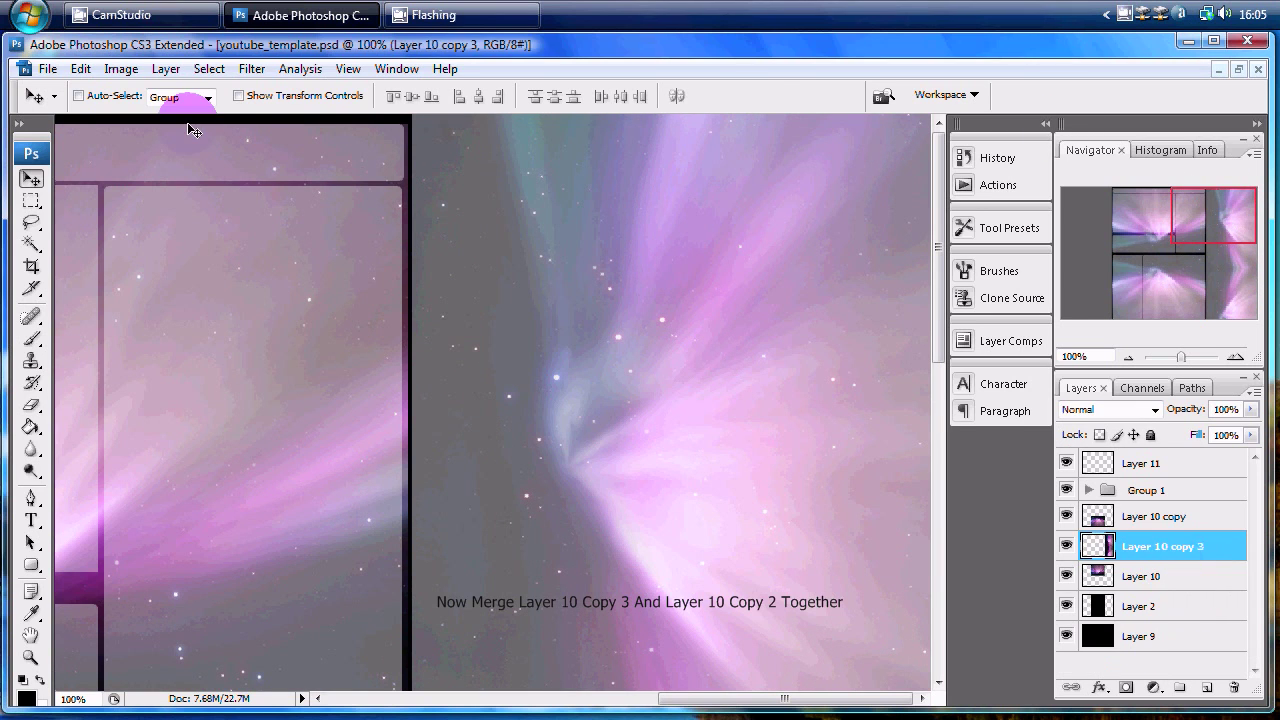
- Apply Hue/Saturation on Master with Hue +23 and Saturation +32 to the merged aurora
{"action": "left_click", "coordinate": [115, 69]}
{"action": "mouse_move", "coordinate": [151, 119]}
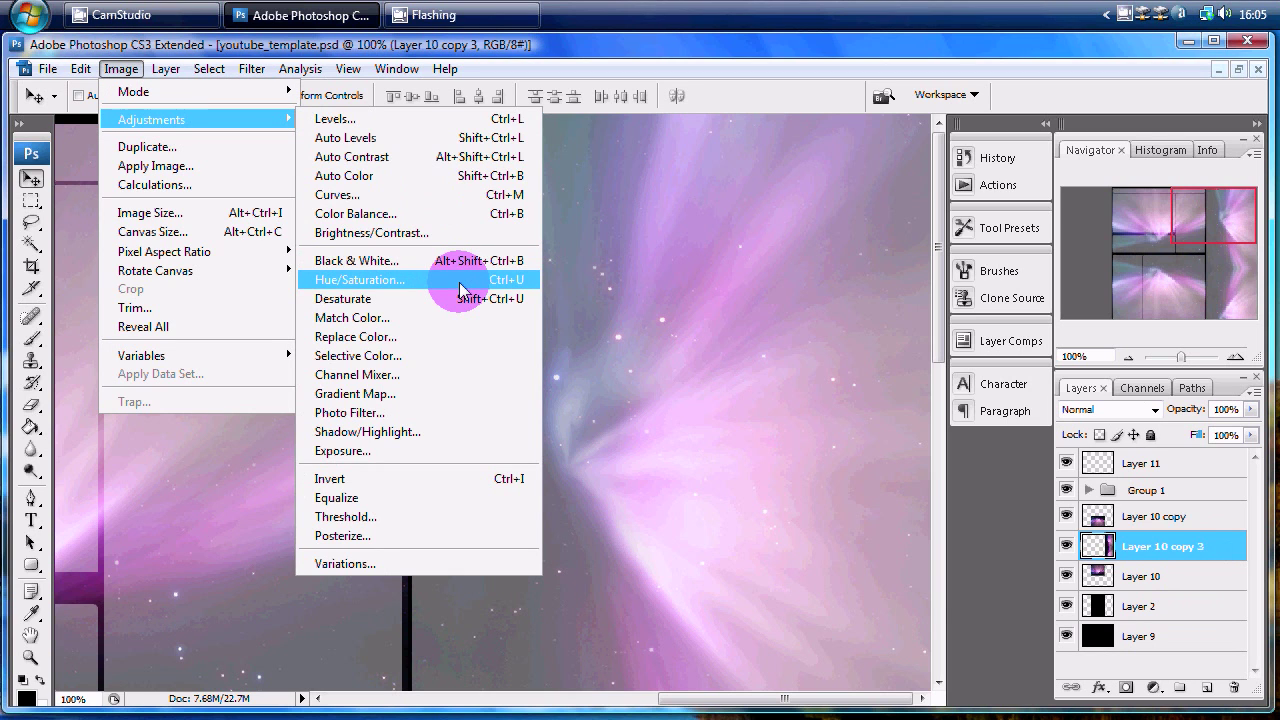
{"action": "left_click", "coordinate": [462, 285]}
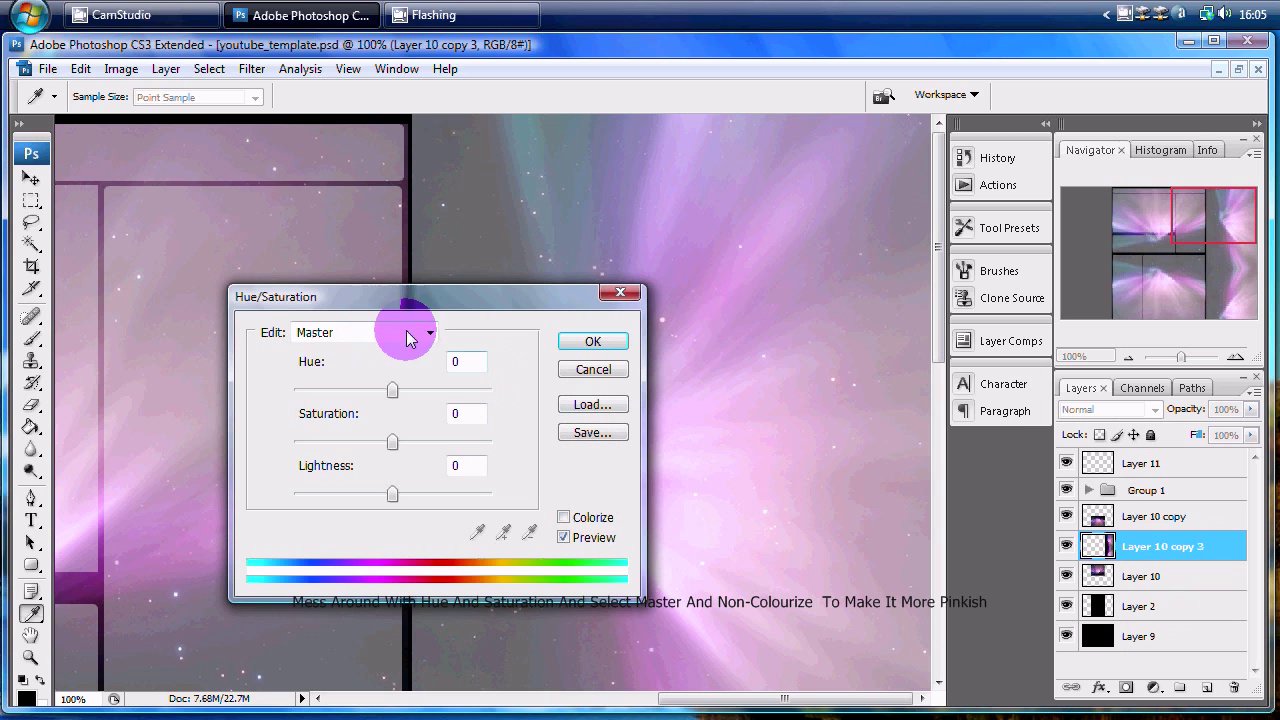
{"action": "left_click", "coordinate": [408, 336]}
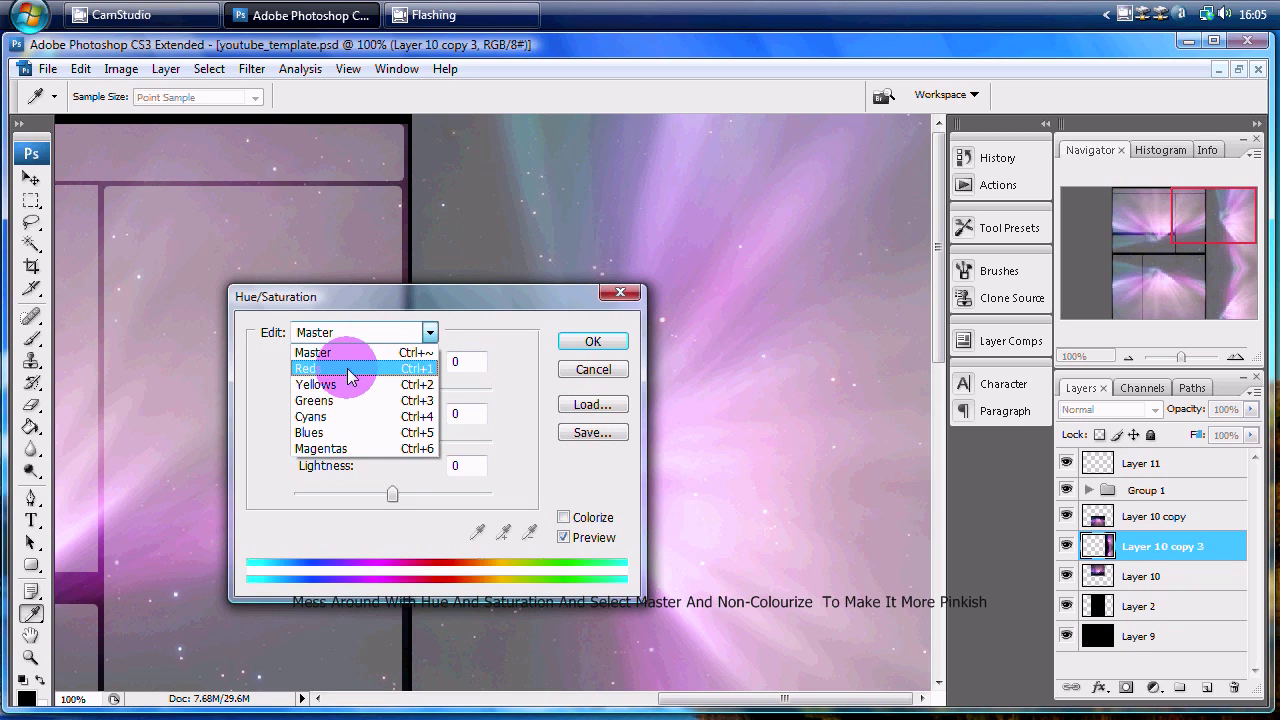
{"action": "left_click", "coordinate": [318, 352]}
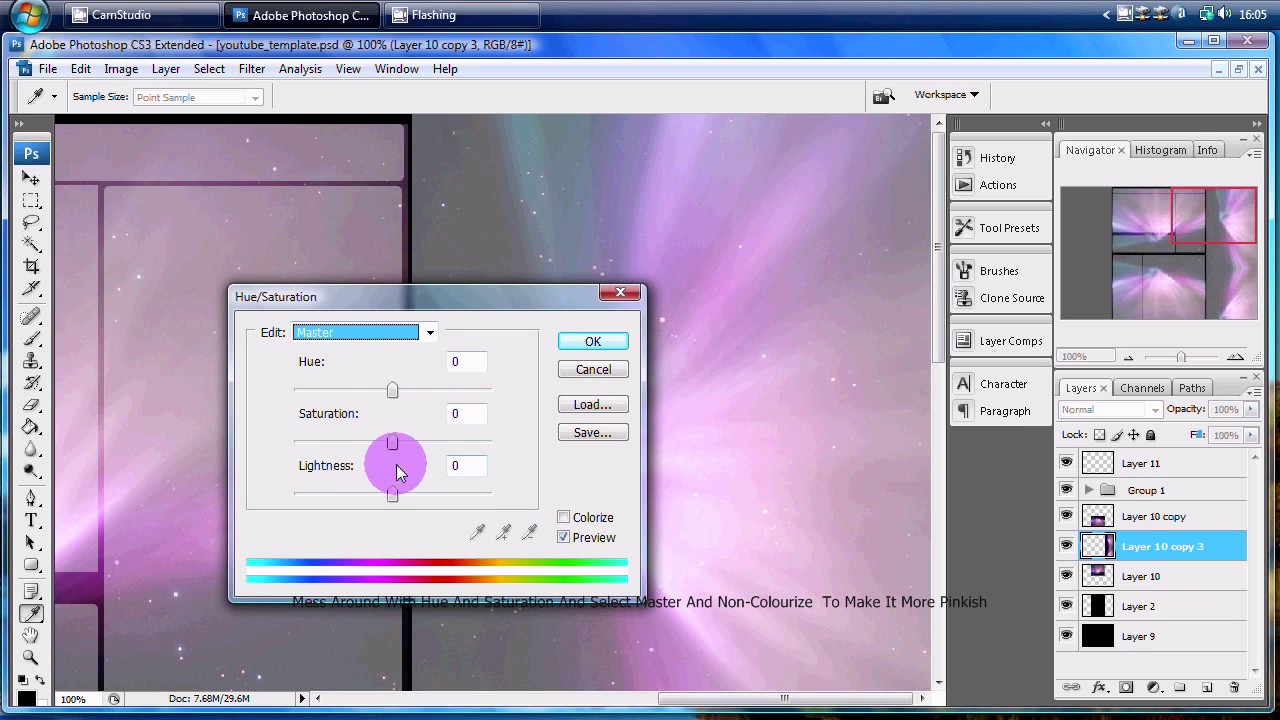
{"action": "left_click_drag", "start_coordinate": [390, 441], "coordinate": [424, 448]}
{"action": "left_click_drag", "start_coordinate": [397, 393], "coordinate": [419, 399]}
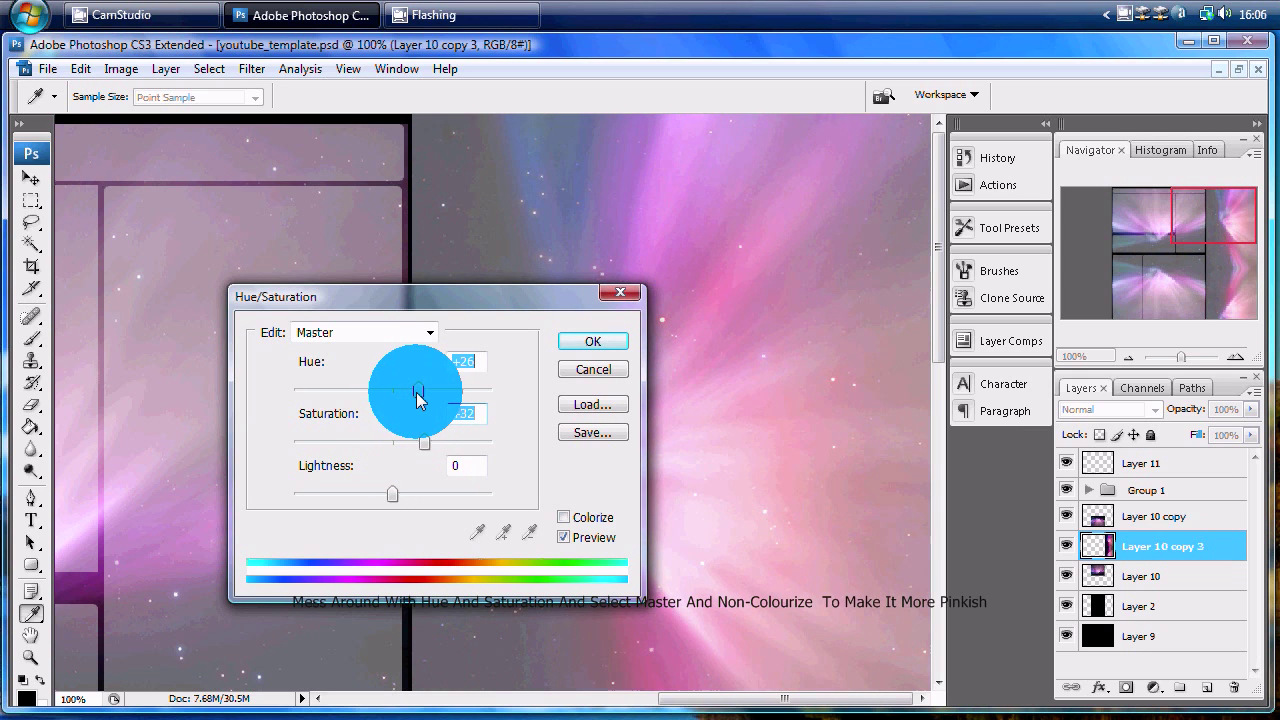
{"action": "left_click", "coordinate": [594, 342]}
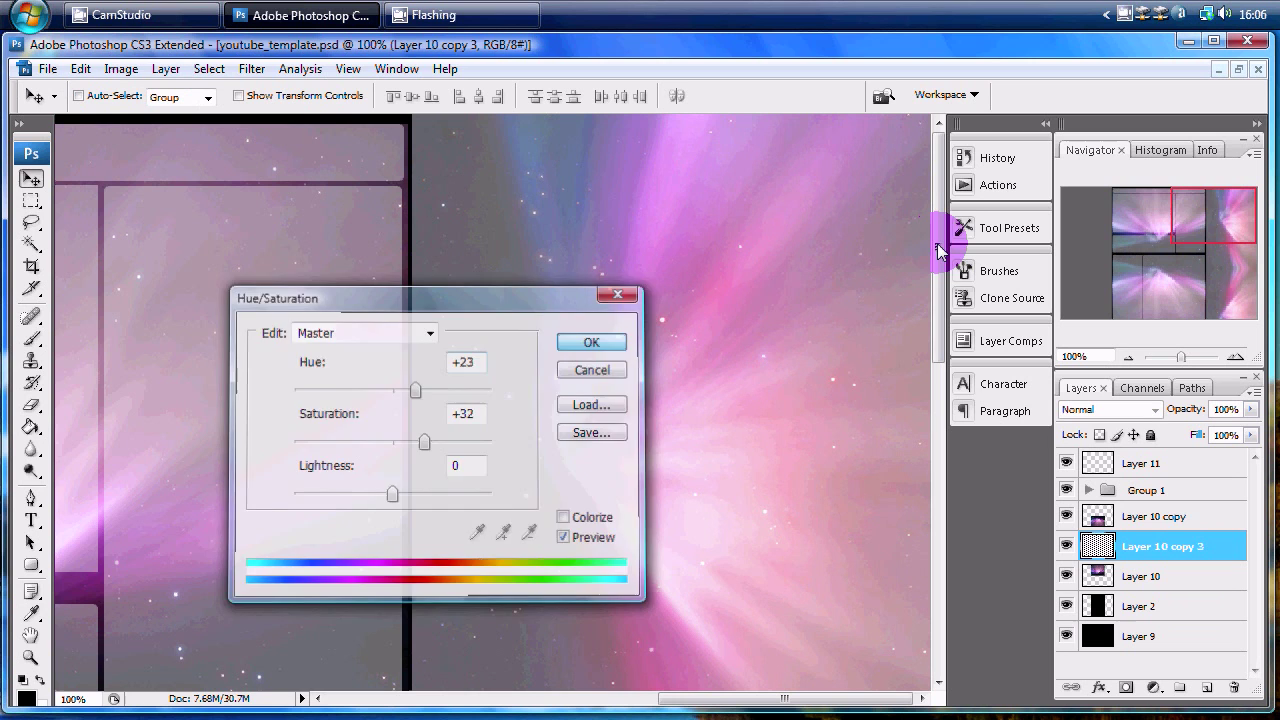
{"action": "mouse_move", "coordinate": [1208, 226]}
{"action": "left_mouse_down"}
{"action": "mouse_move", "coordinate": [1196, 318]}
{"action": "mouse_move", "coordinate": [1229, 210]}
{"action": "left_mouse_up"}
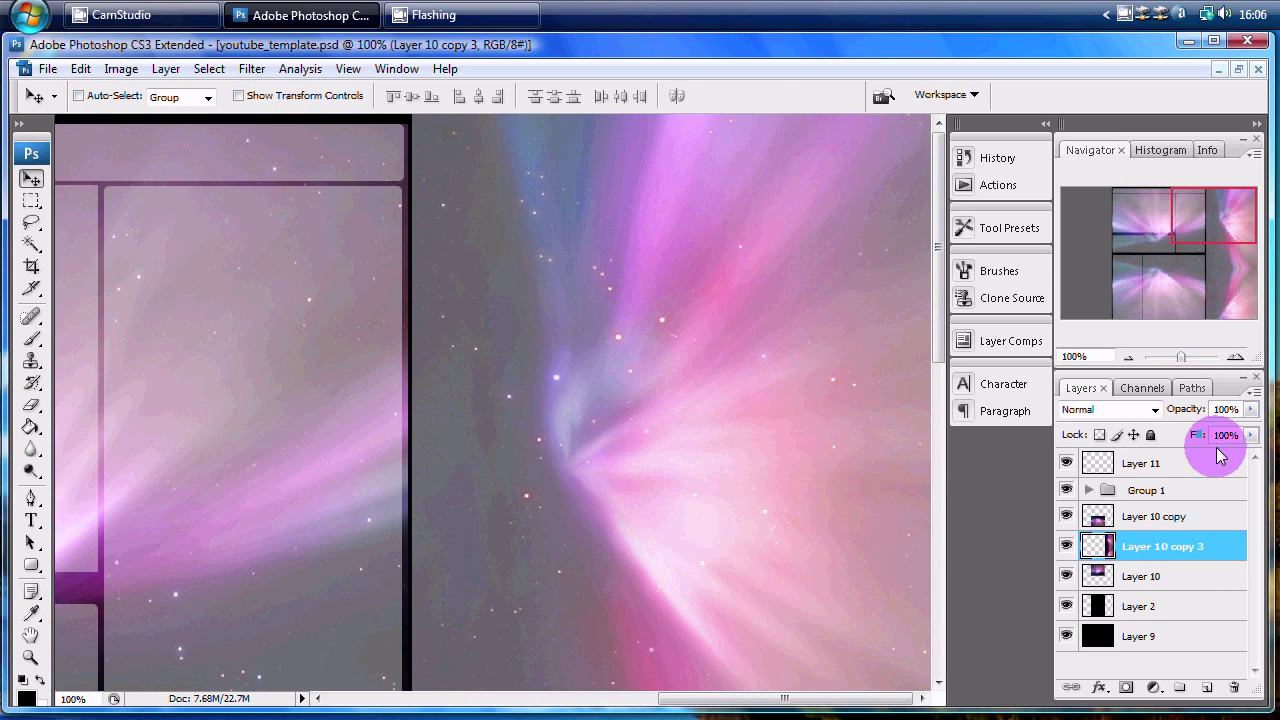
- Duplicate the merged aurora layer Layer 10 copy 3 as Layer 10 copy 4
{"action": "right_click", "coordinate": [1222, 545]}
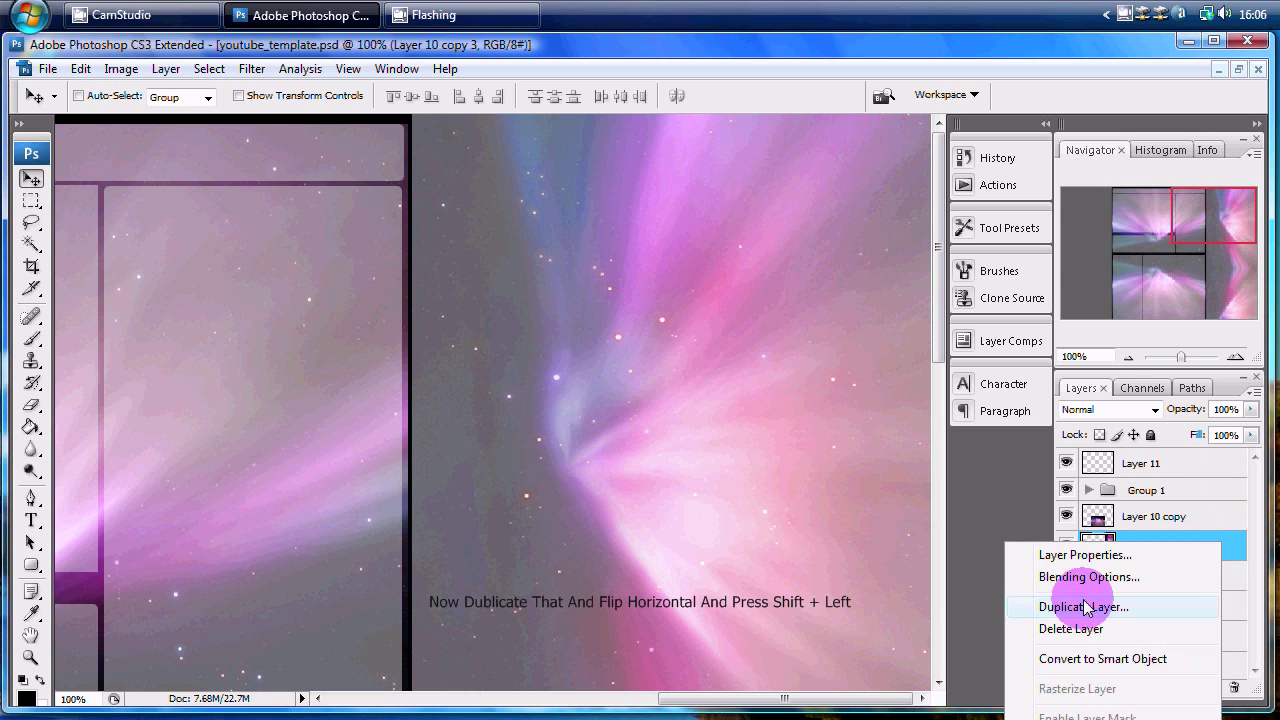
{"action": "left_click", "coordinate": [1086, 606]}
{"action": "key", "text": "Return"}
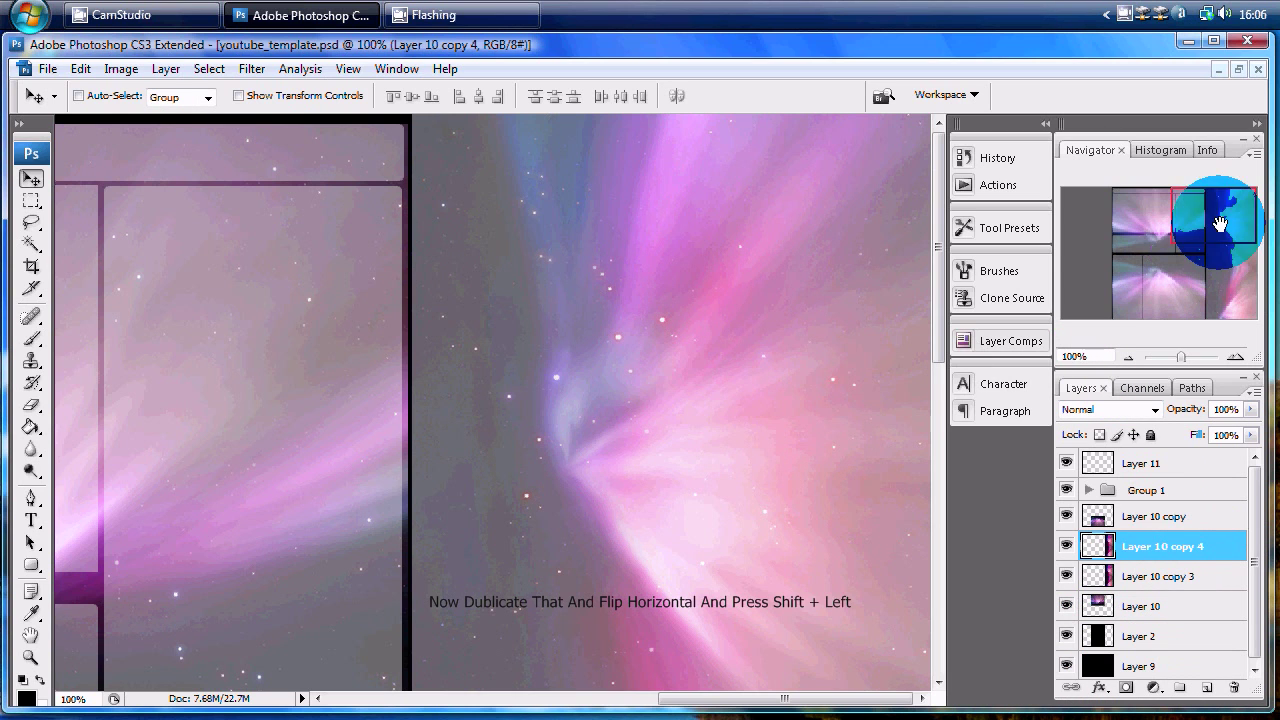
{"action": "left_click_drag", "start_coordinate": [1220, 224], "coordinate": [1072, 216]}
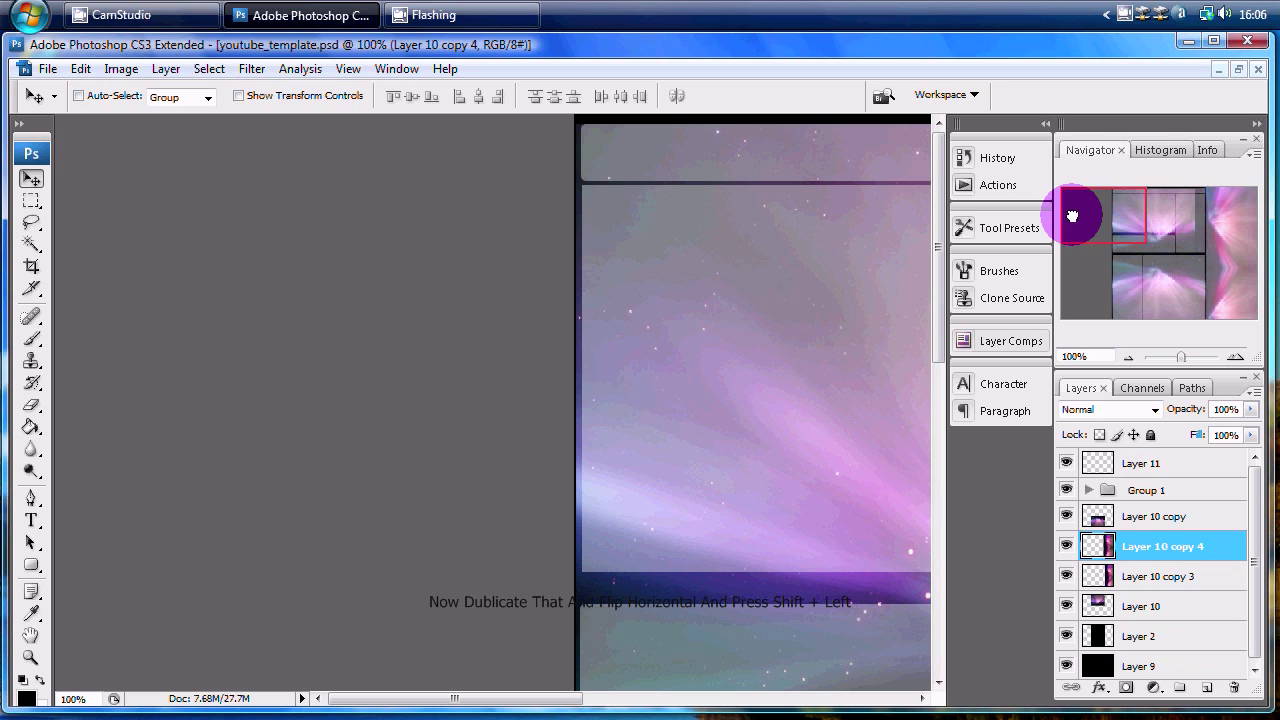
- Nudge Layer 10 copy 4 left six times with Shift+Left, then flip it horizontally
{"action": "key", "text": "shift+Left"}
{"action": "key", "text": "shift+Left"}
{"action": "key", "text": "shift+Left"}
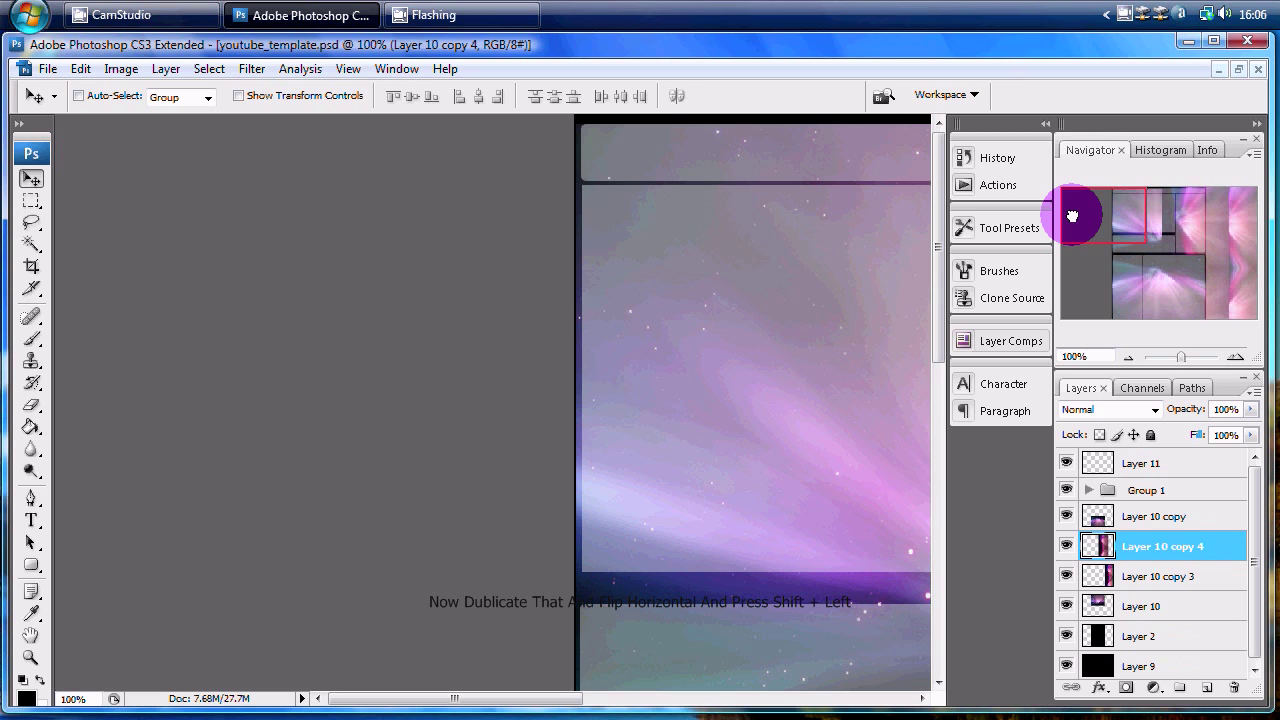
{"action": "key", "text": "shift+Left"}
{"action": "key", "text": "shift+Left"}
{"action": "key", "text": "shift+Left"}
{"action": "key", "text": "shift+Left"}
{"action": "key", "text": "shift+Left"}
{"action": "key", "text": "shift+Left"}
{"action": "key", "text": "shift+Left"}
{"action": "key", "text": "shift+Left"}
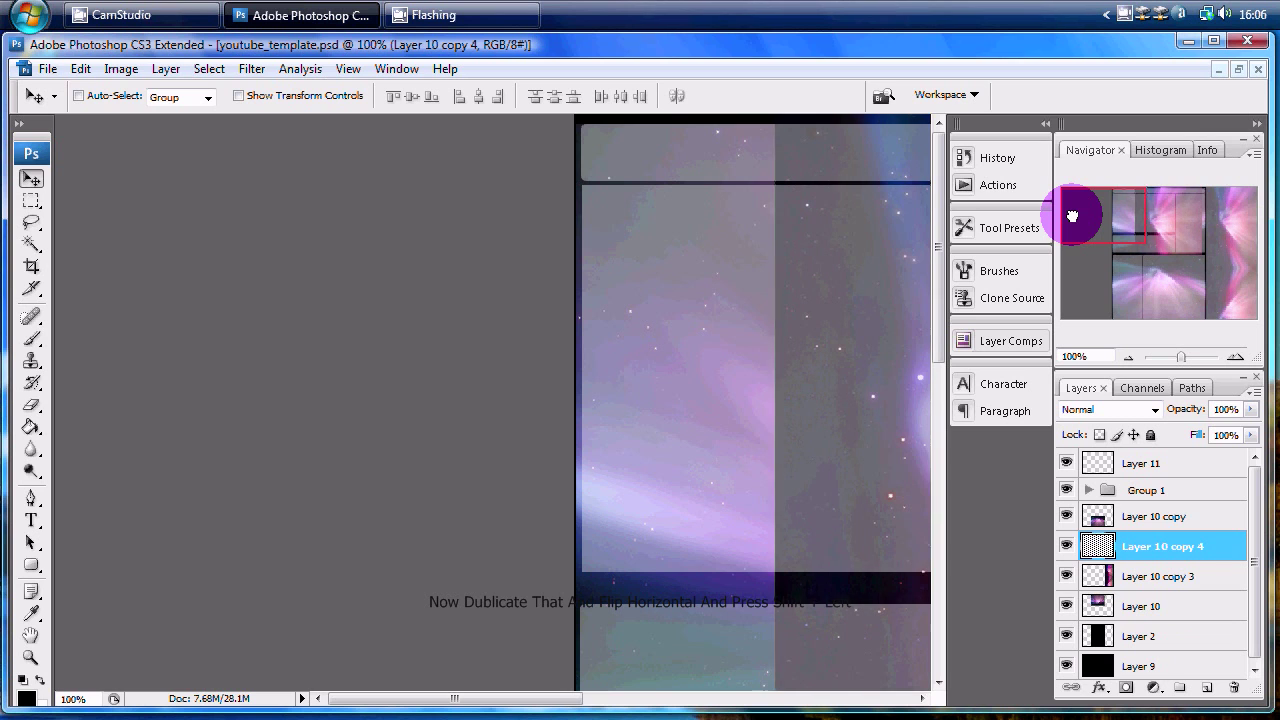
{"action": "key", "text": "shift+Left"}
{"action": "key", "text": "shift+Left"}
{"action": "key", "text": "shift+Left"}
{"action": "key", "text": "shift+Left"}
{"action": "key", "text": "shift+Left"}
{"action": "key", "text": "shift+Left"}
{"action": "key", "text": "shift+Left"}
{"action": "key", "text": "shift+Left"}
{"action": "key", "text": "shift+Left"}
{"action": "key", "text": "shift+Left"}
{"action": "key", "text": "shift+Left"}
{"action": "key", "text": "shift+Left"}
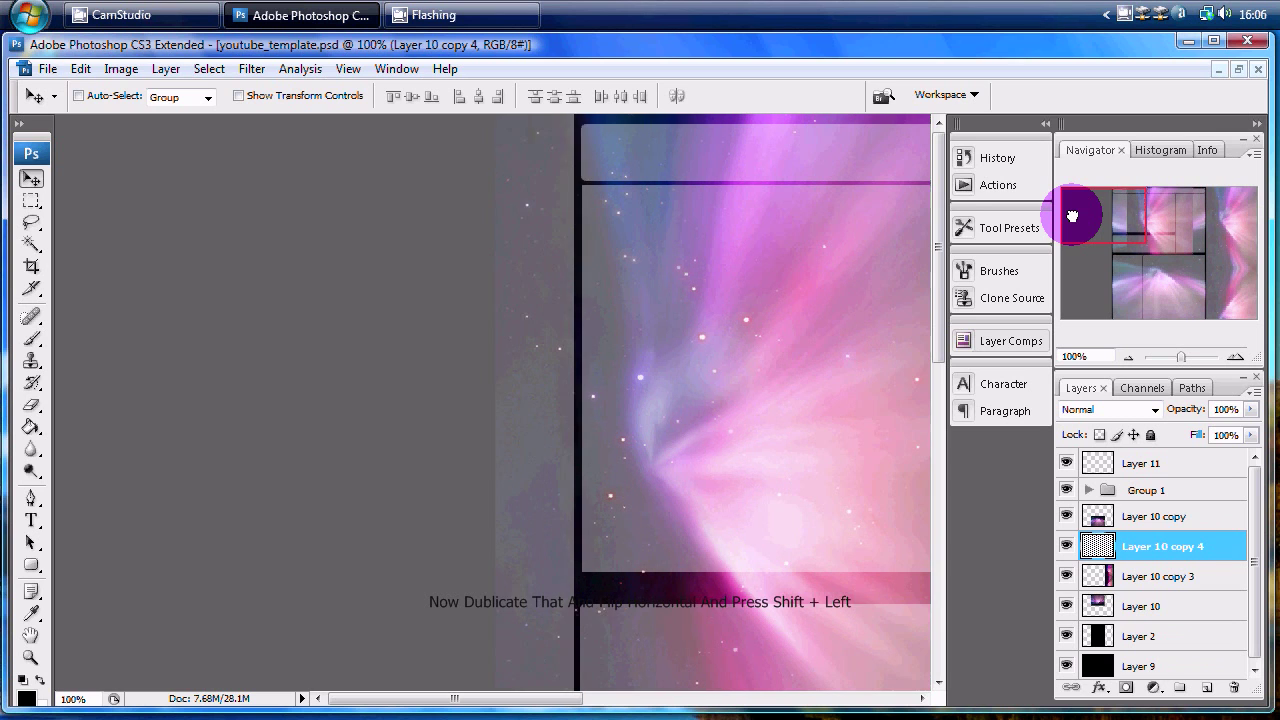
{"action": "key", "text": "shift+Left"}
{"action": "key", "text": "shift+Left"}
{"action": "key", "text": "shift+Left"}
{"action": "key", "text": "shift+Left"}
{"action": "key", "text": "shift+Left"}
{"action": "key", "text": "shift+Left"}
{"action": "key", "text": "shift+Left"}
{"action": "key", "text": "shift+Left"}
{"action": "key", "text": "shift+Left"}
{"action": "key", "text": "shift+Left"}
{"action": "key", "text": "shift+Left"}
{"action": "key", "text": "shift+Left"}
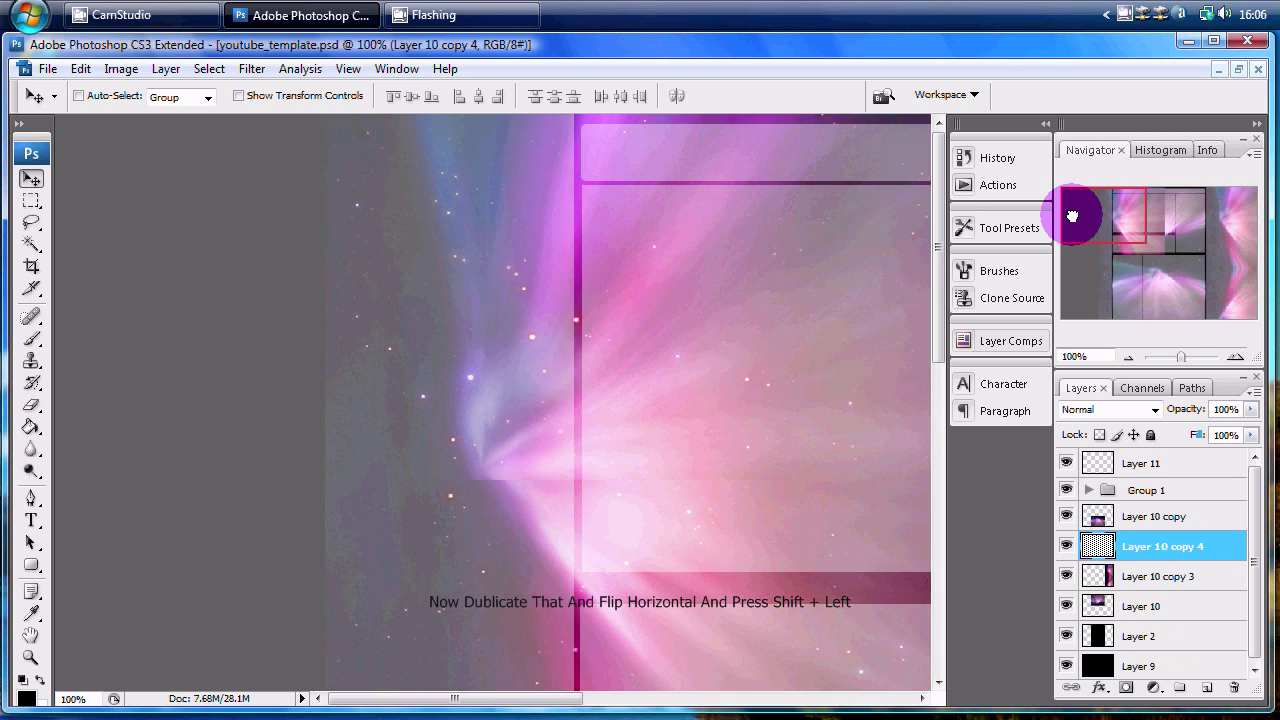
{"action": "key", "text": "shift+Left"}
{"action": "key", "text": "shift+Left"}
{"action": "key", "text": "shift+Left"}
{"action": "key", "text": "shift+Left"}
{"action": "key", "text": "shift+Left"}
{"action": "key", "text": "shift+Left"}
{"action": "key", "text": "shift+Left"}
{"action": "key", "text": "shift+Left"}
{"action": "key", "text": "shift+Left"}
{"action": "key", "text": "shift+Left"}
{"action": "key", "text": "shift+Left"}
{"action": "key", "text": "shift+Left"}
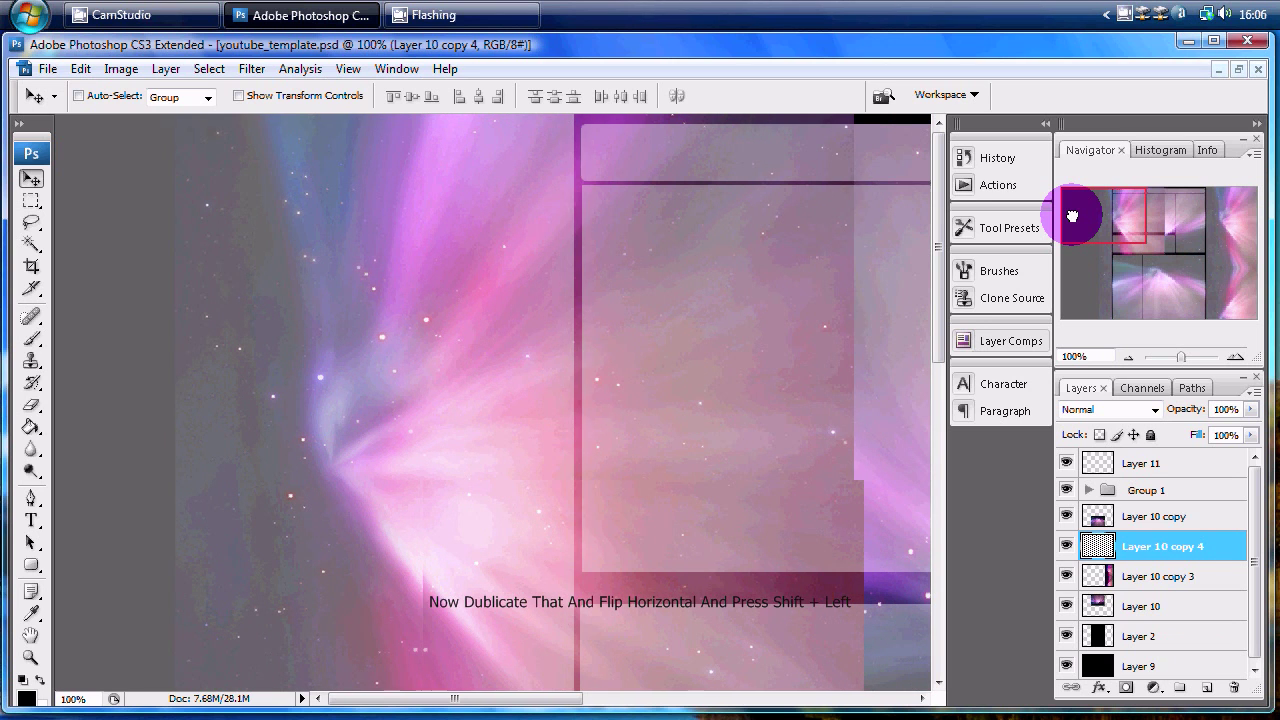
{"action": "key", "text": "shift+Left"}
{"action": "key", "text": "shift+Left"}
{"action": "key", "text": "shift+Left"}
{"action": "key", "text": "shift+Left"}
{"action": "key", "text": "shift+Left"}
{"action": "key", "text": "shift+Left"}
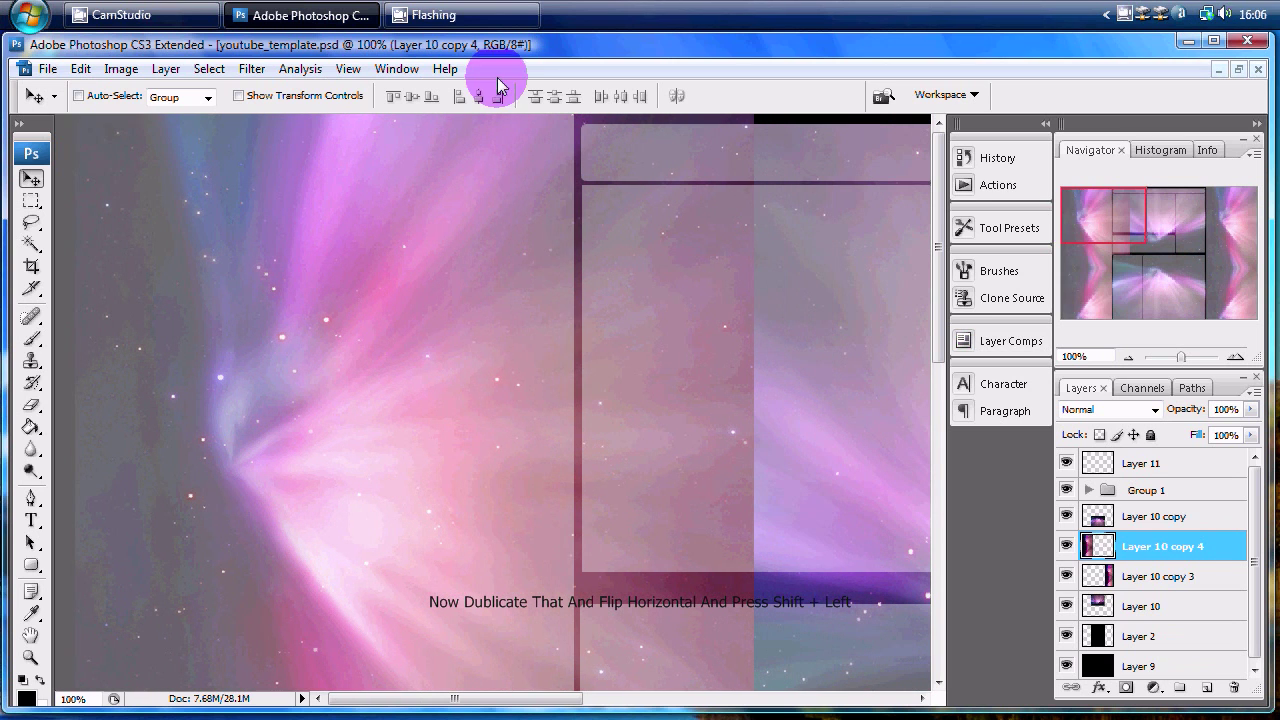
{"action": "left_click", "coordinate": [86, 70]}
{"action": "mouse_move", "coordinate": [200, 421]}
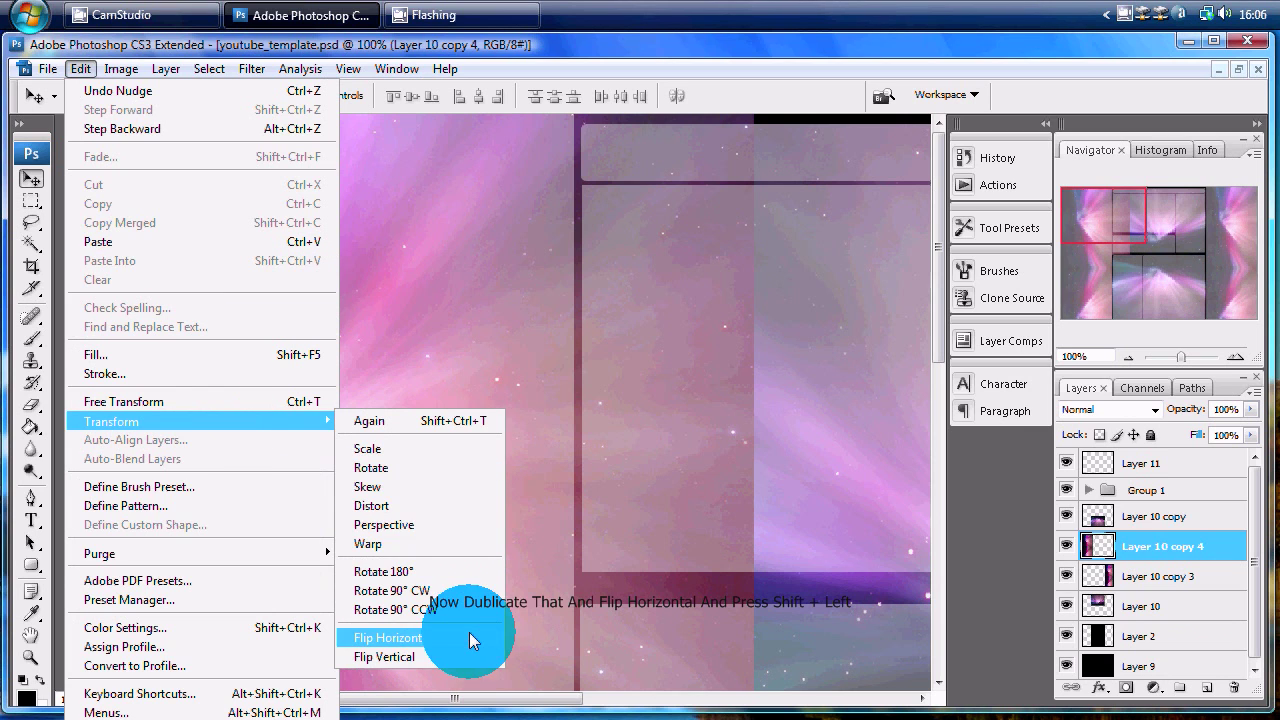
{"action": "left_click", "coordinate": [468, 636]}
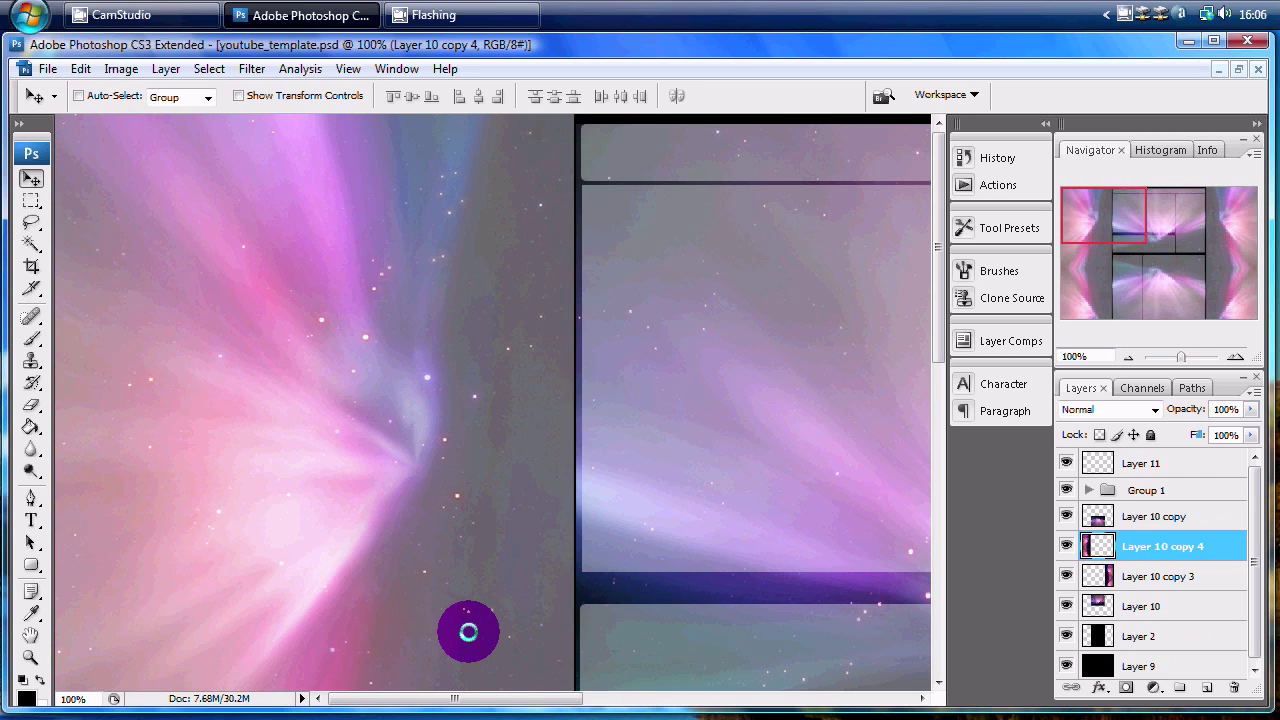
- Expand Group 1 and open the Color Overlay layer style for Shape 4
{"action": "mouse_move", "coordinate": [1112, 207]}
{"action": "left_mouse_down"}
{"action": "mouse_move", "coordinate": [1199, 200]}
{"action": "mouse_move", "coordinate": [1123, 198]}
{"action": "left_mouse_up"}
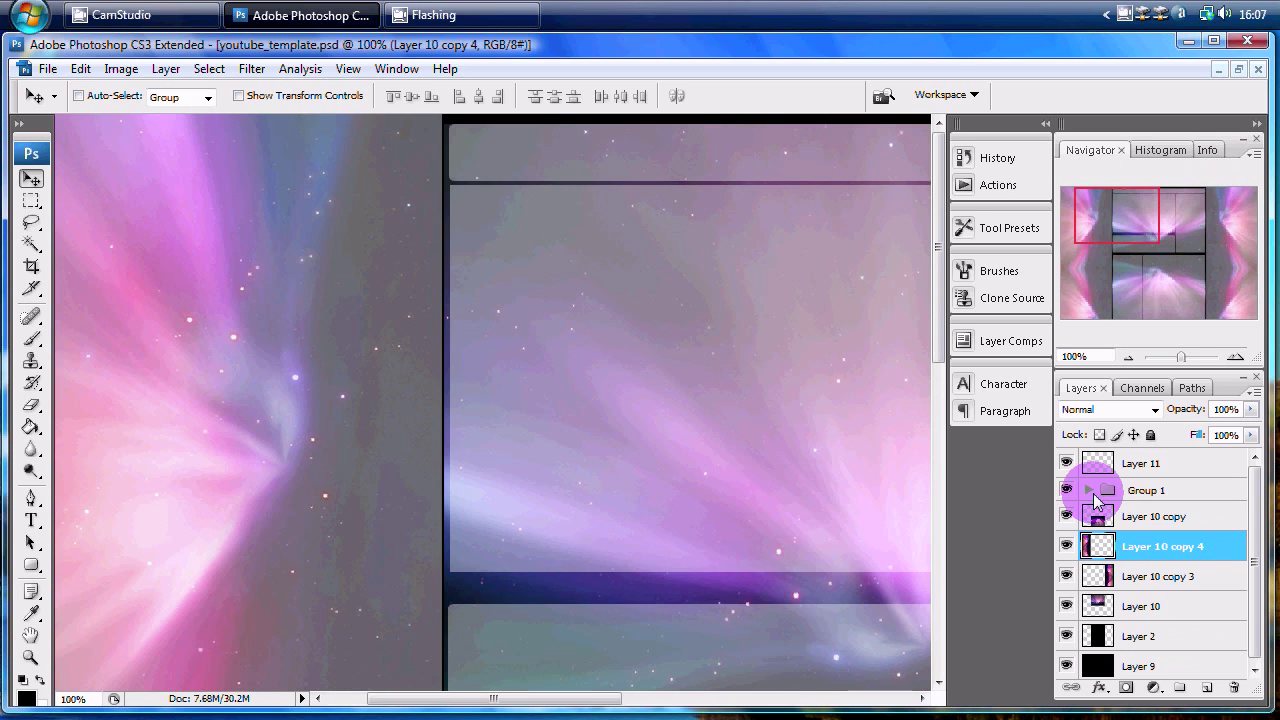
{"action": "left_click", "coordinate": [1088, 490]}
{"action": "left_click_drag", "start_coordinate": [1128, 208], "coordinate": [1160, 245]}
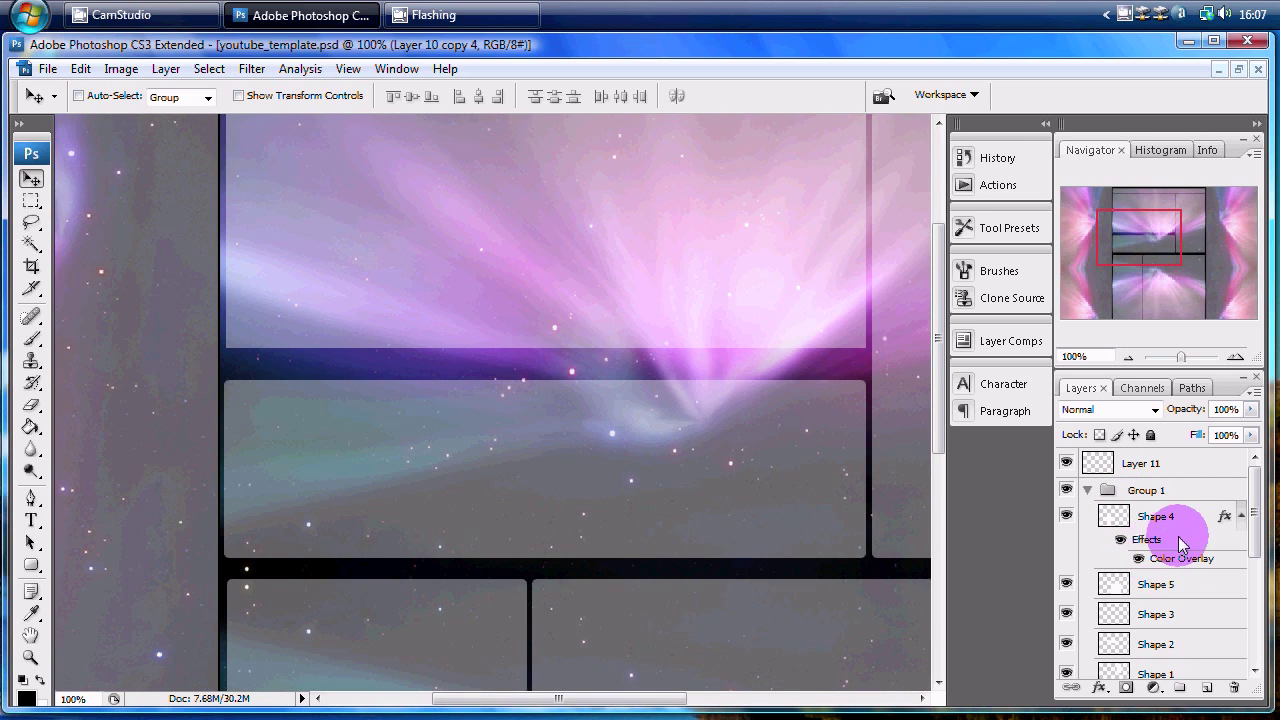
{"action": "left_click_drag", "start_coordinate": [1130, 250], "coordinate": [1139, 302]}
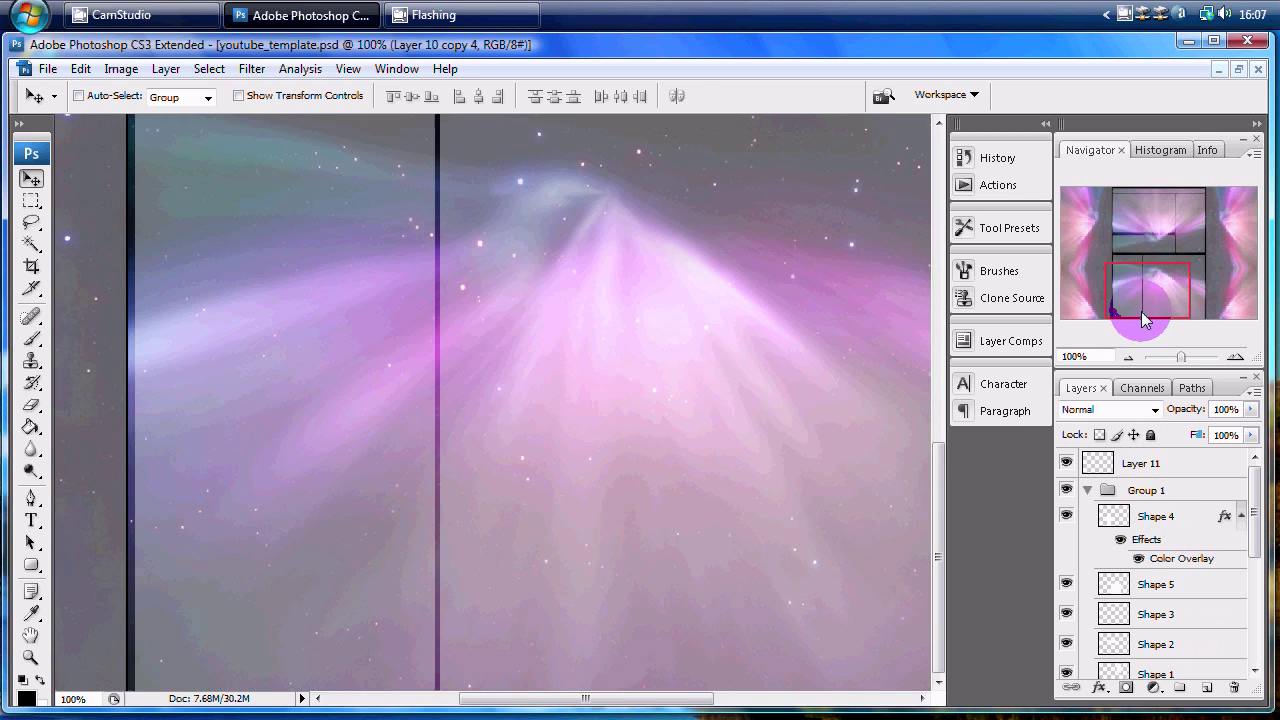
{"action": "double_click", "coordinate": [1189, 517]}
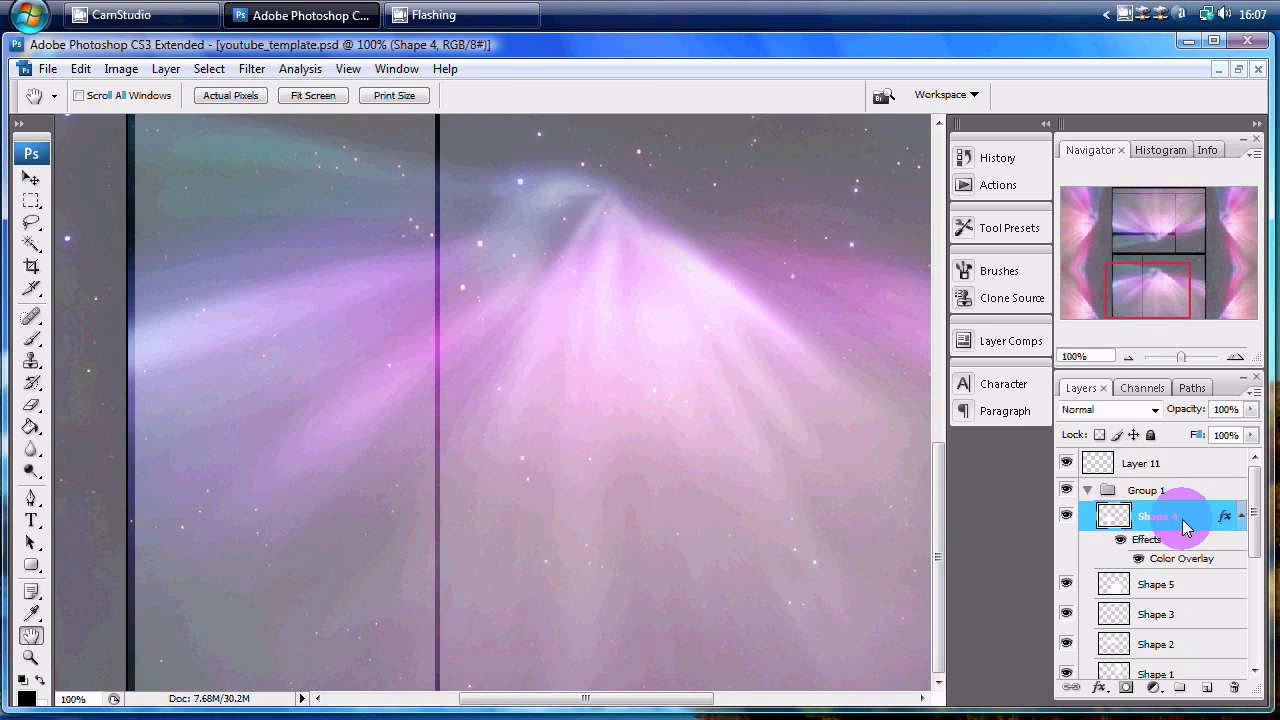
{"action": "left_click", "coordinate": [608, 509]}
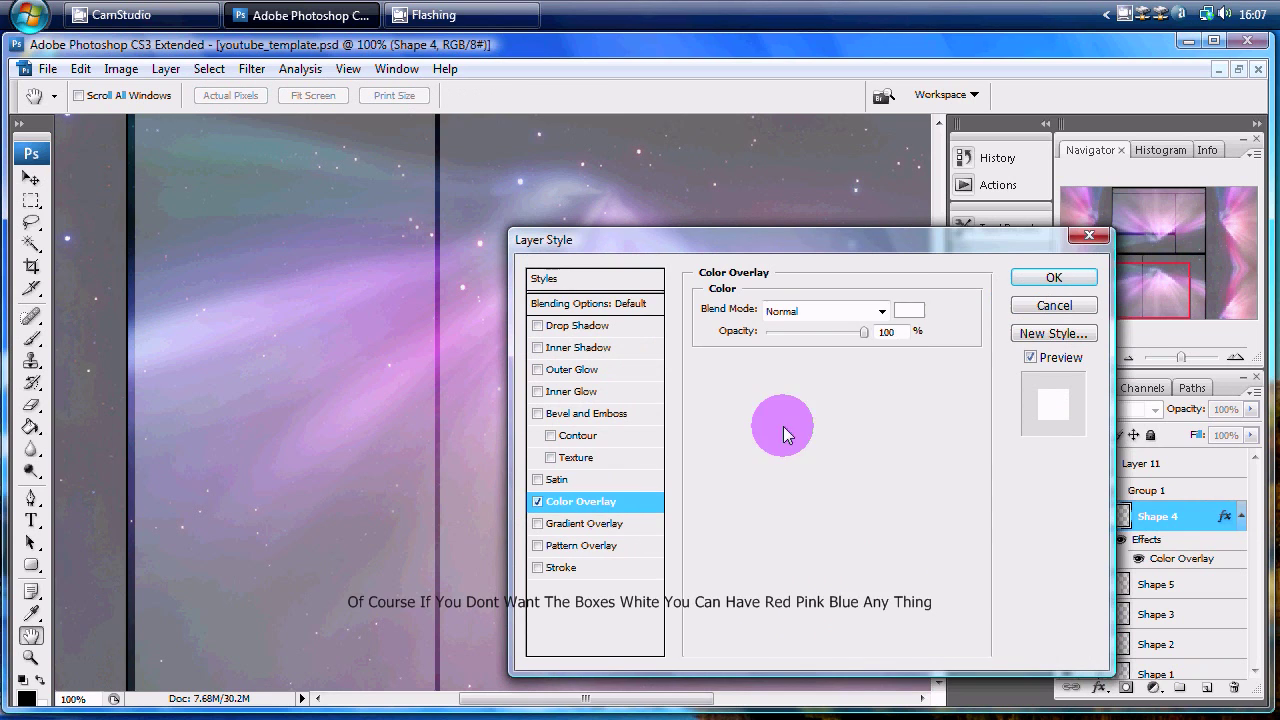
- Preview red, magenta, blue, cyan, teal, green and yellow overlay colours, then cancel the picker
{"action": "left_click", "coordinate": [918, 316]}
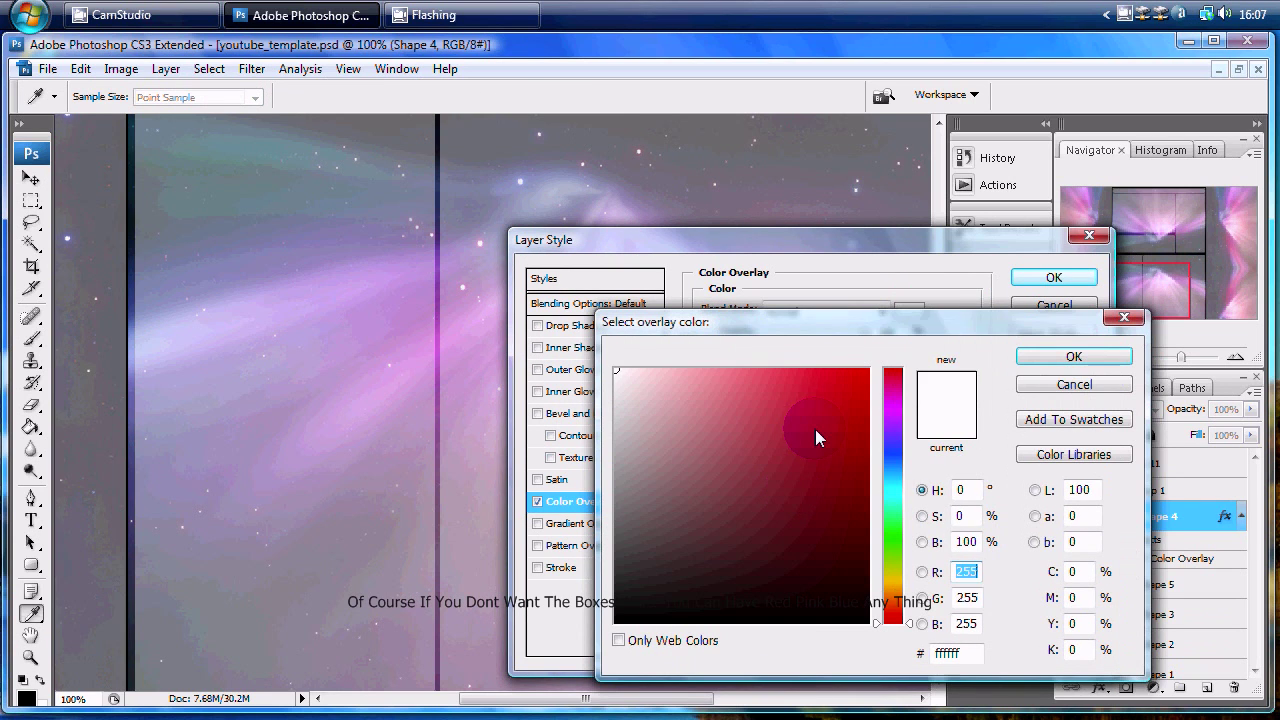
{"action": "left_click_drag", "start_coordinate": [815, 429], "coordinate": [998, 313]}
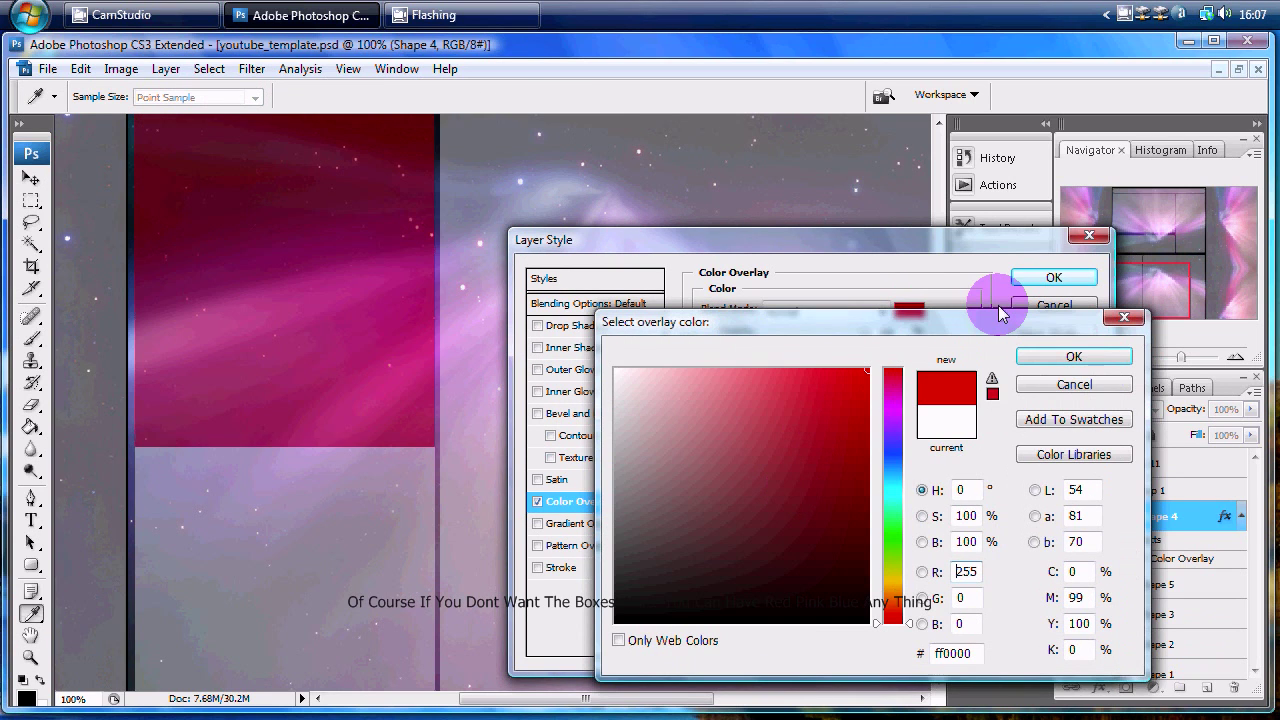
{"action": "left_click", "coordinate": [892, 408]}
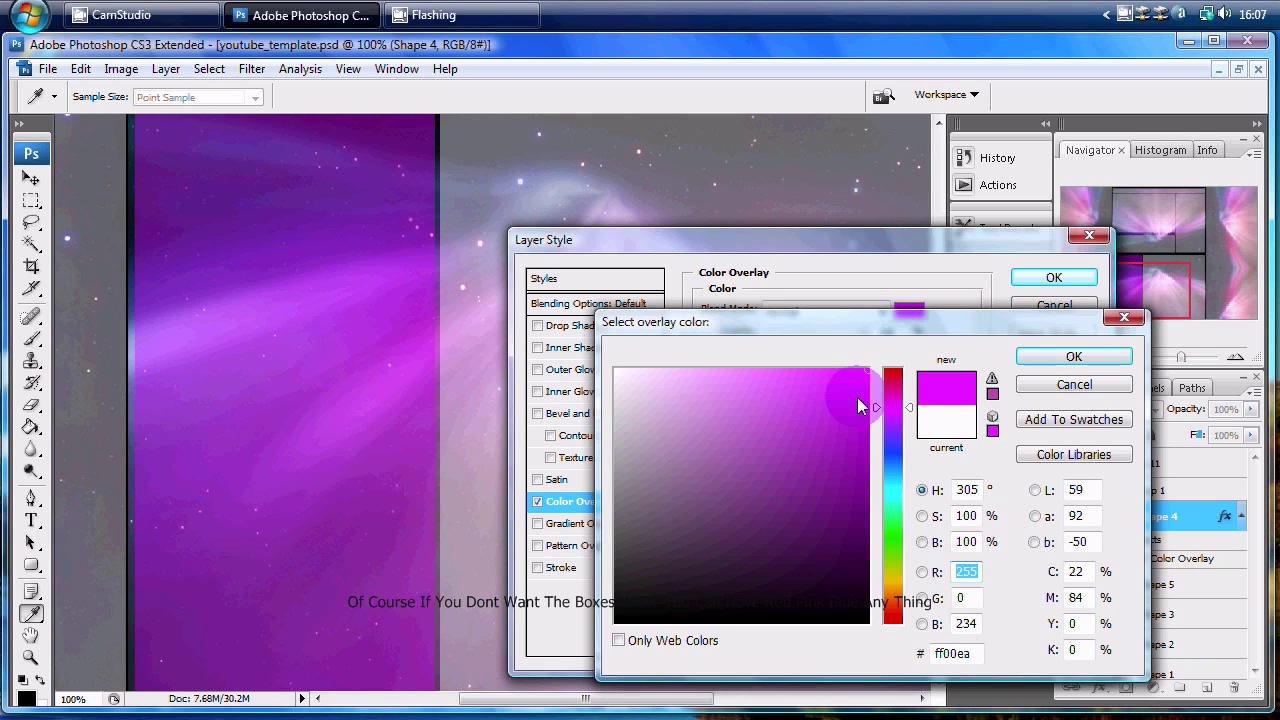
{"action": "left_click", "coordinate": [897, 448]}
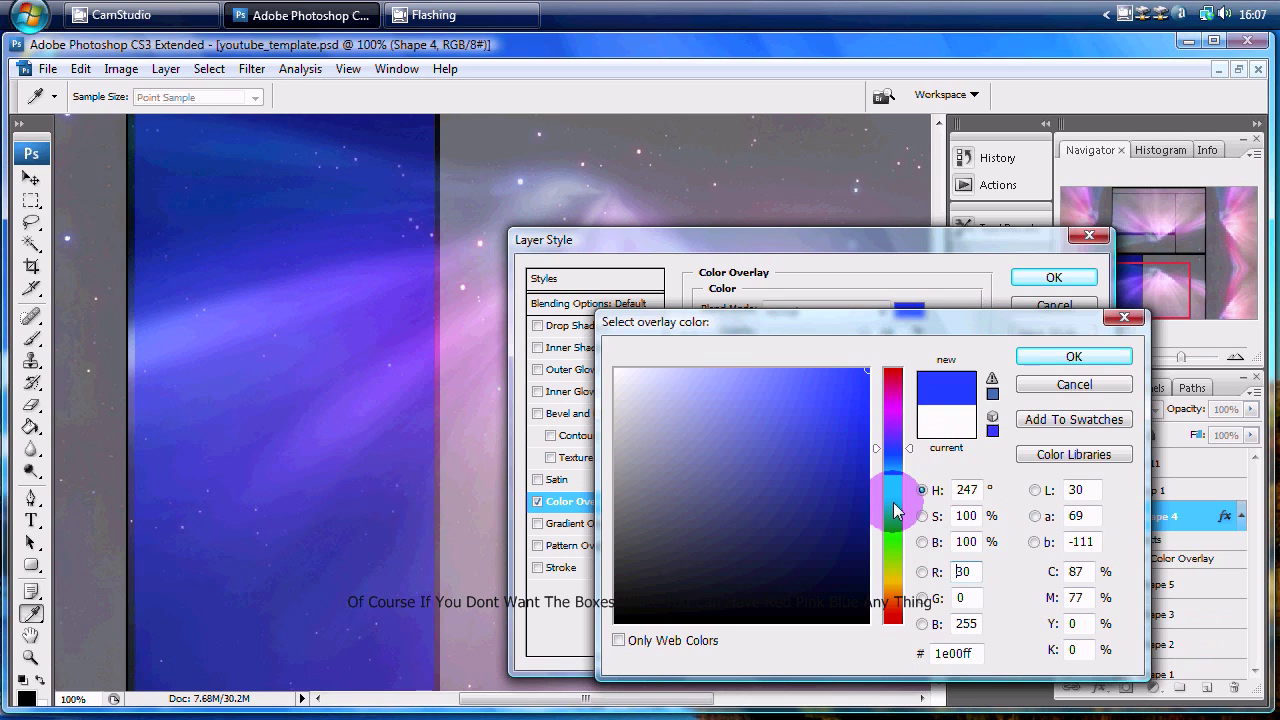
{"action": "left_click", "coordinate": [896, 483]}
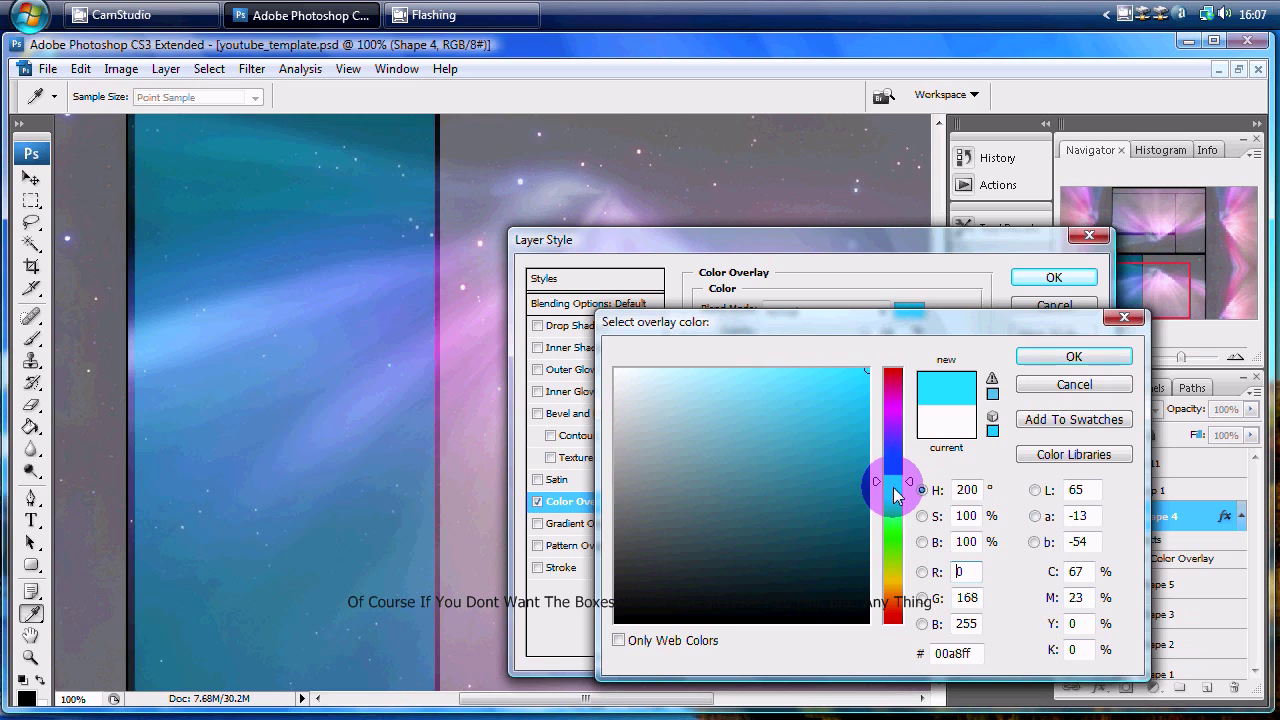
{"action": "left_click", "coordinate": [897, 500]}
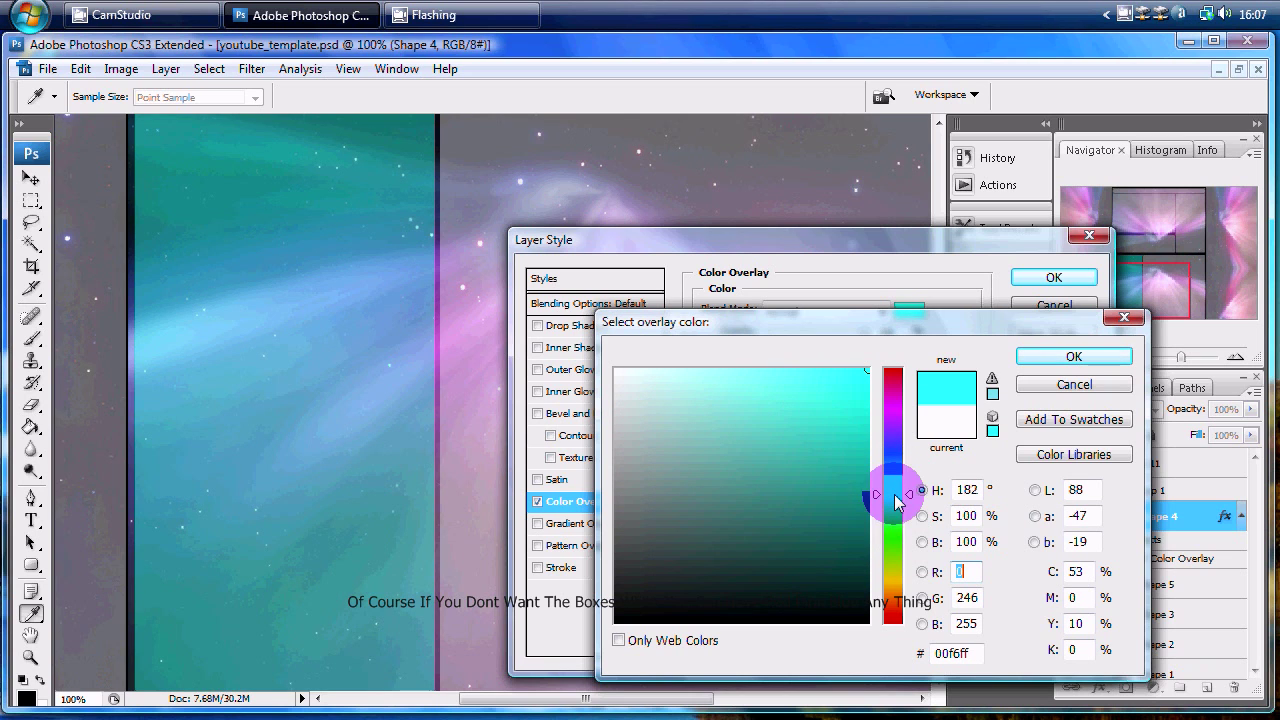
{"action": "left_click", "coordinate": [899, 522]}
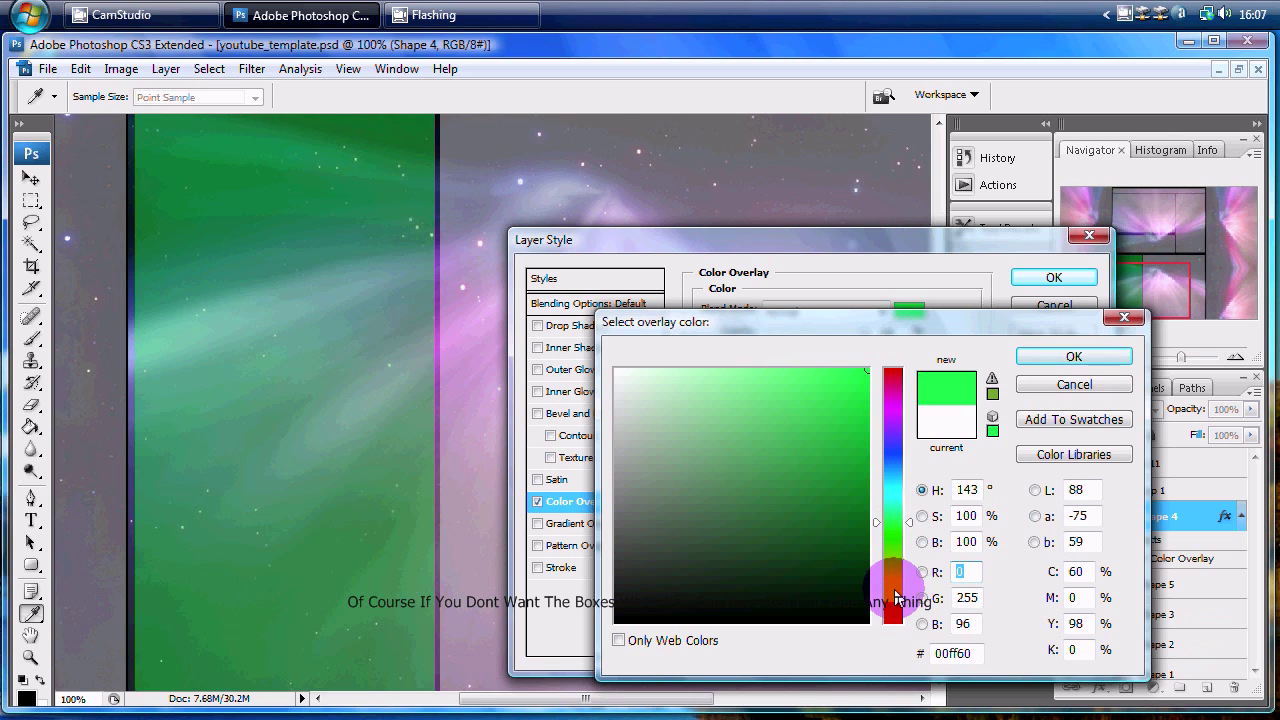
{"action": "left_click", "coordinate": [896, 582]}
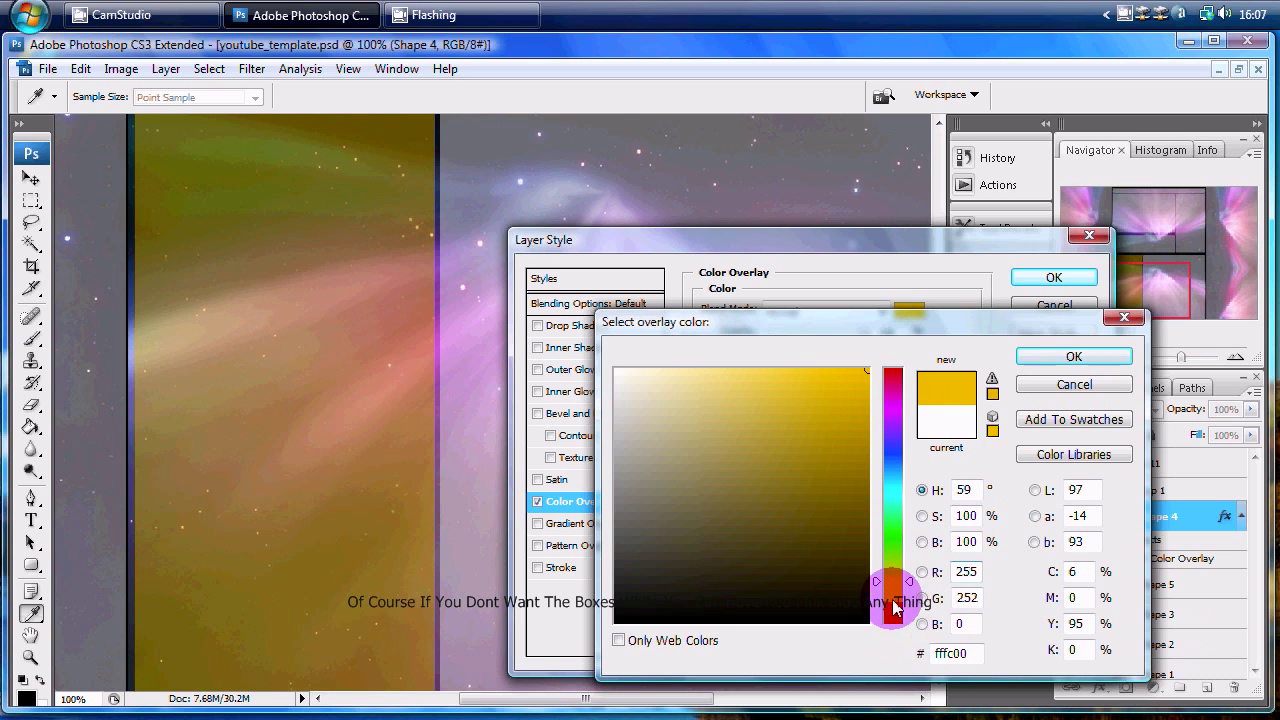
{"action": "left_click_drag", "start_coordinate": [895, 607], "coordinate": [894, 624]}
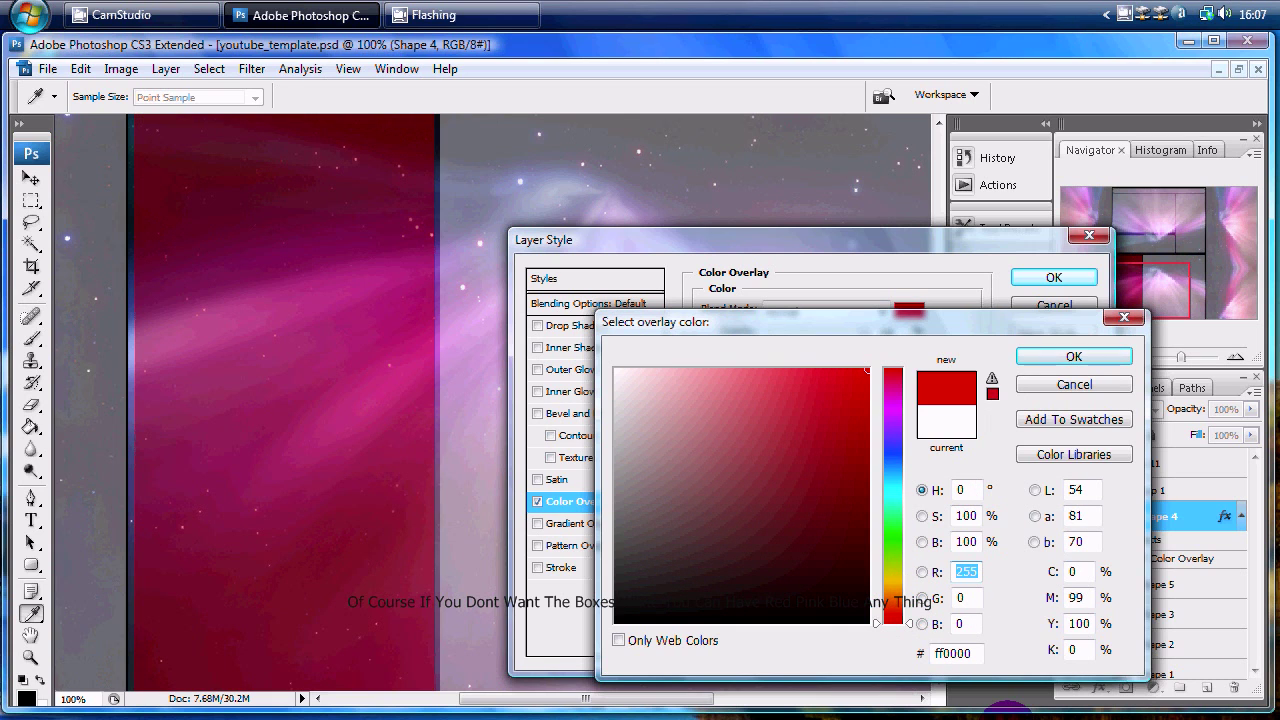
{"action": "left_click", "coordinate": [1102, 388]}
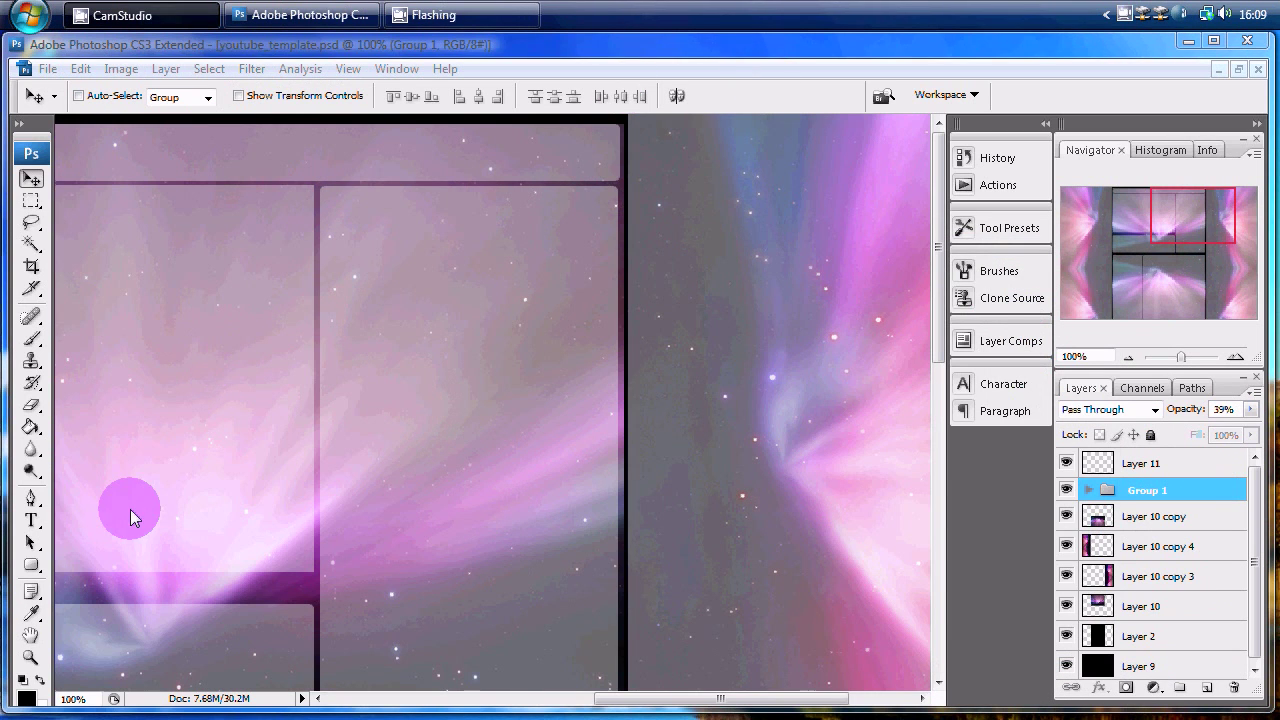
- Type the BIGGIEPRODUCTIONZ channel name as a new text layer and select it
{"action": "left_click", "coordinate": [33, 520]}
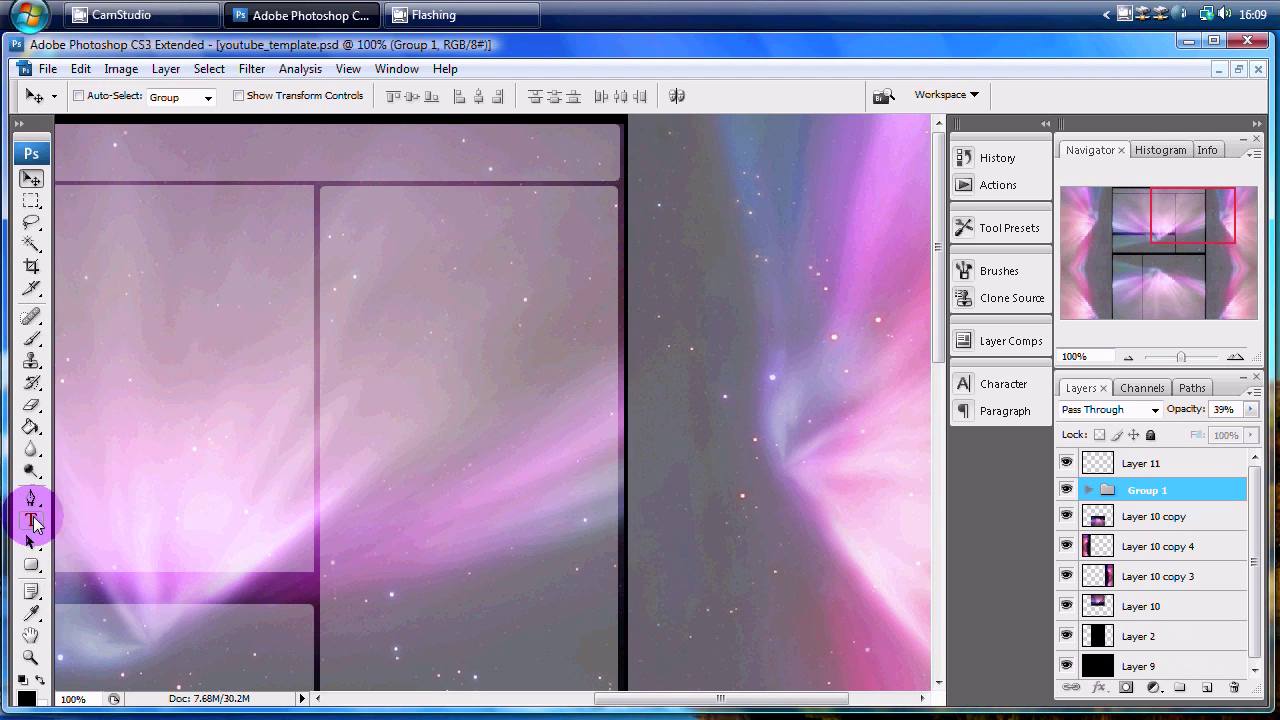
{"action": "left_click", "coordinate": [154, 328]}
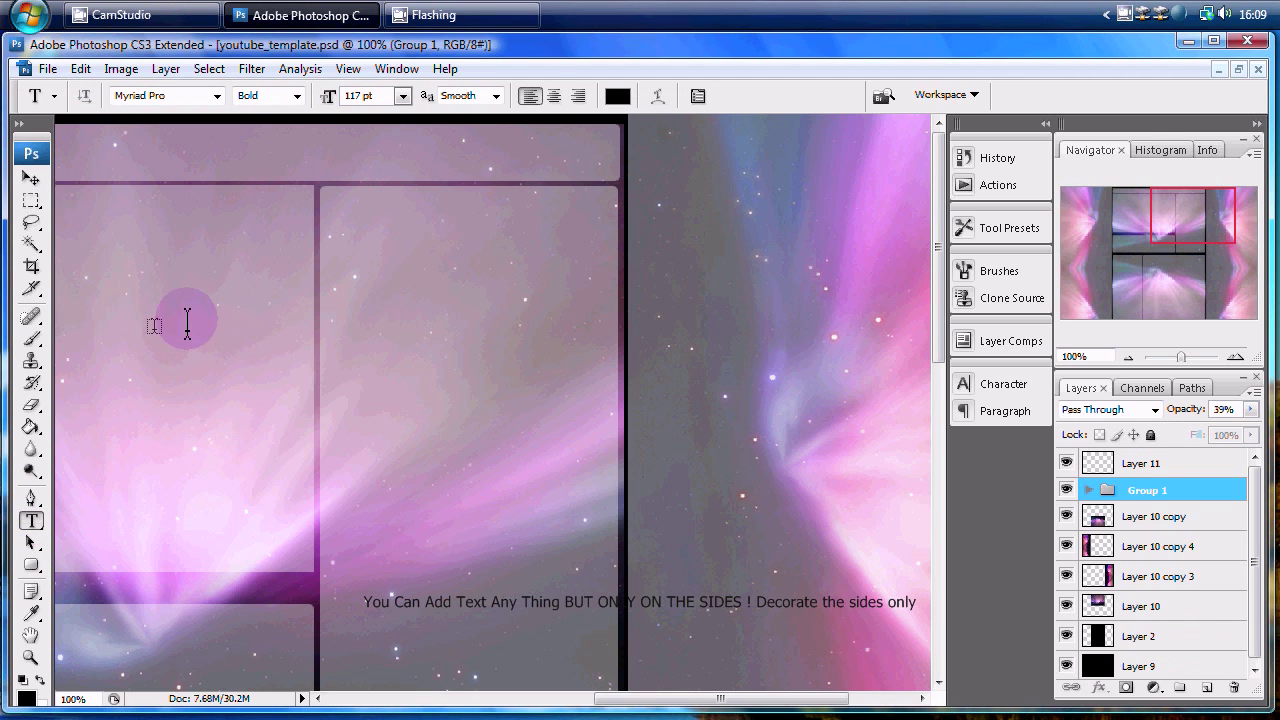
{"action": "type", "text": "NO"}
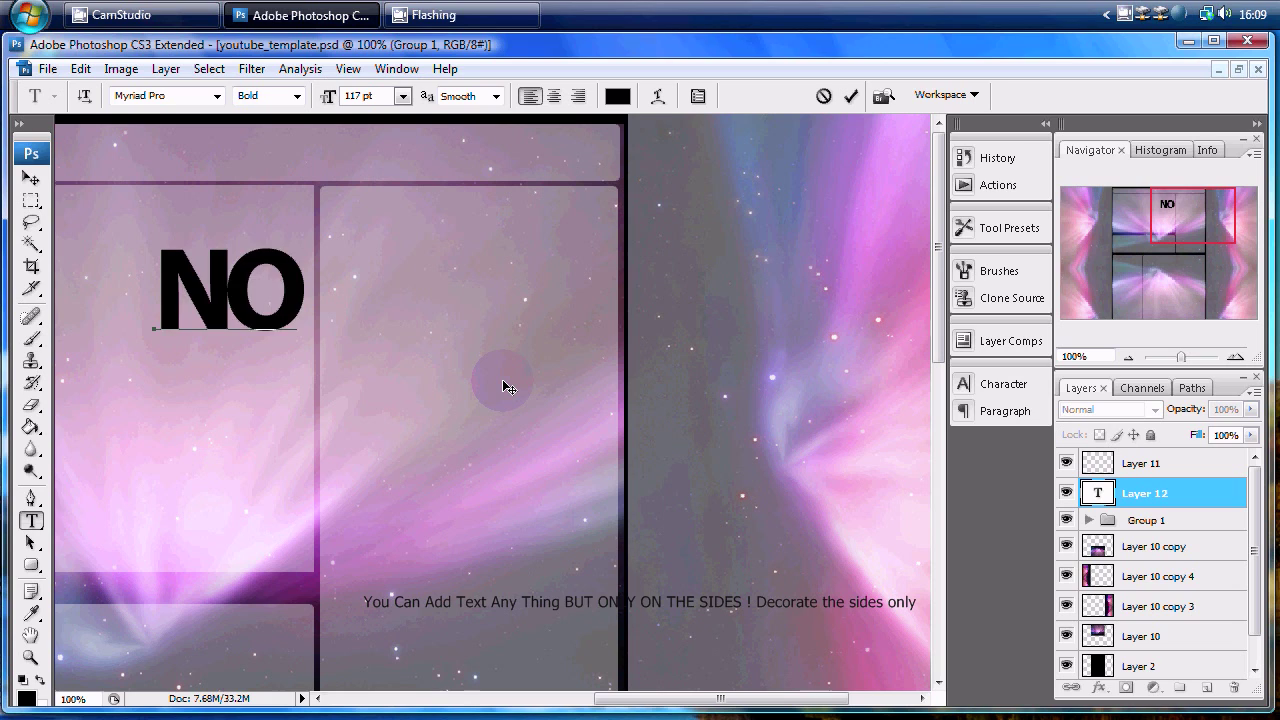
{"action": "key", "text": "BackSpace"}
{"action": "key", "text": "BackSpace"}
{"action": "type", "text": "BIGG"}
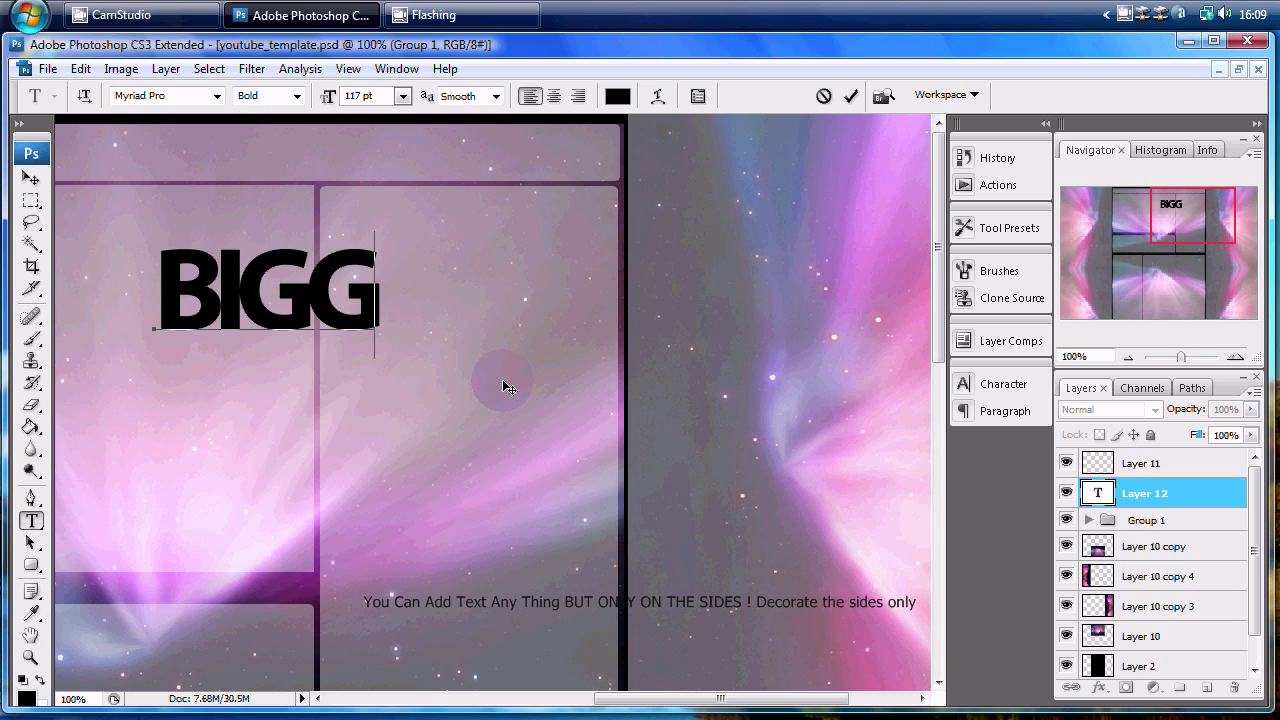
{"action": "type", "text": "IEPRODUCTIONZ"}
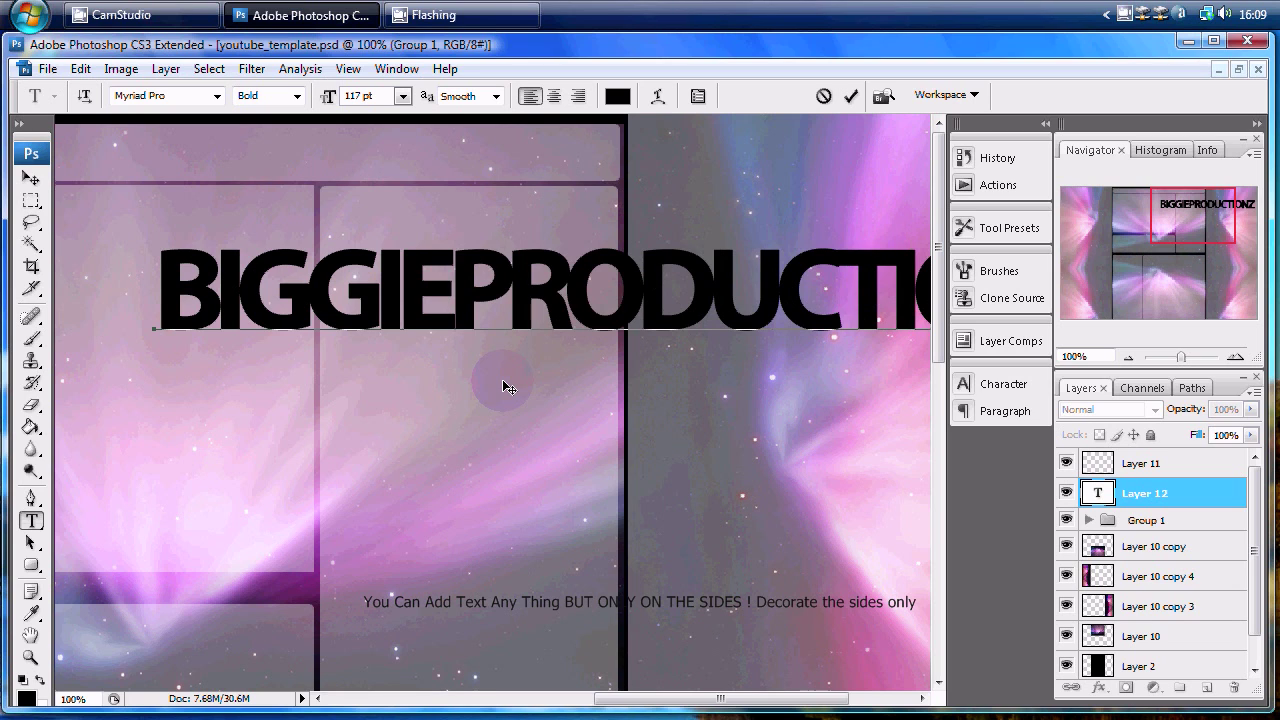
{"action": "key", "text": "ctrl+a"}
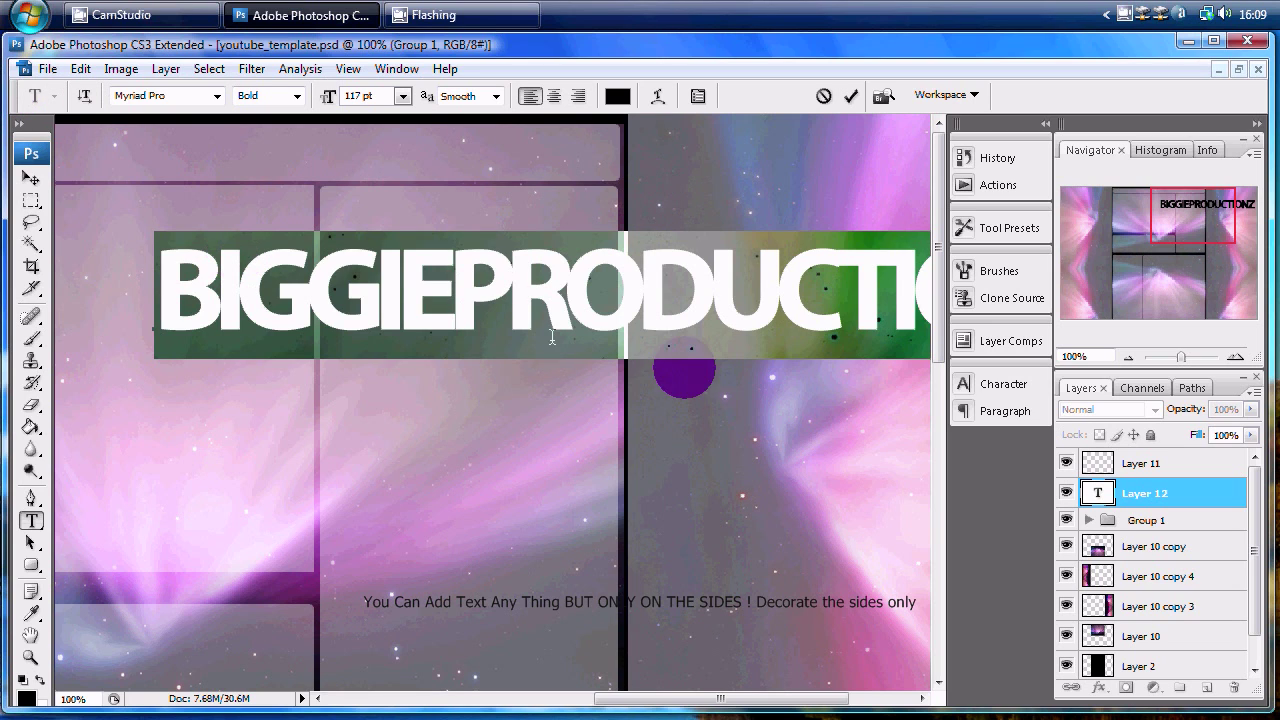
- Rotate the text 90° to run vertically and move it along the template's side
{"action": "left_click", "coordinate": [80, 70]}
{"action": "mouse_move", "coordinate": [111, 421]}
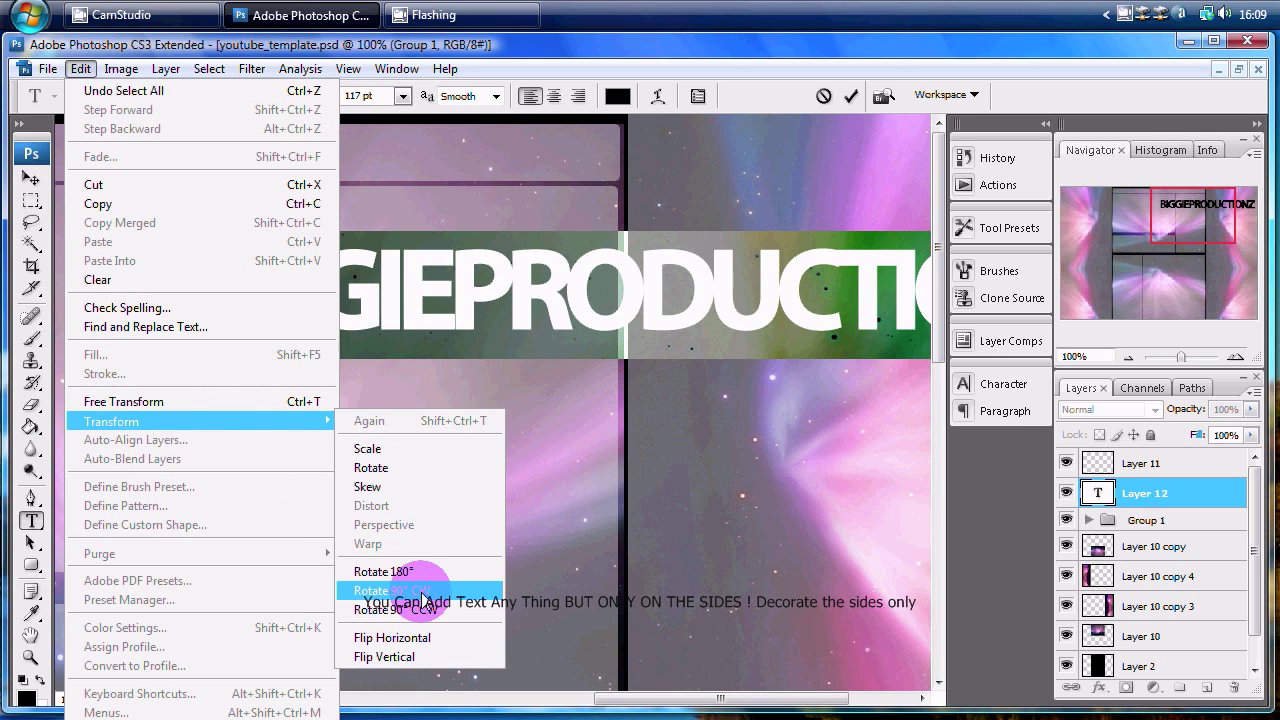
{"action": "left_click", "coordinate": [427, 612]}
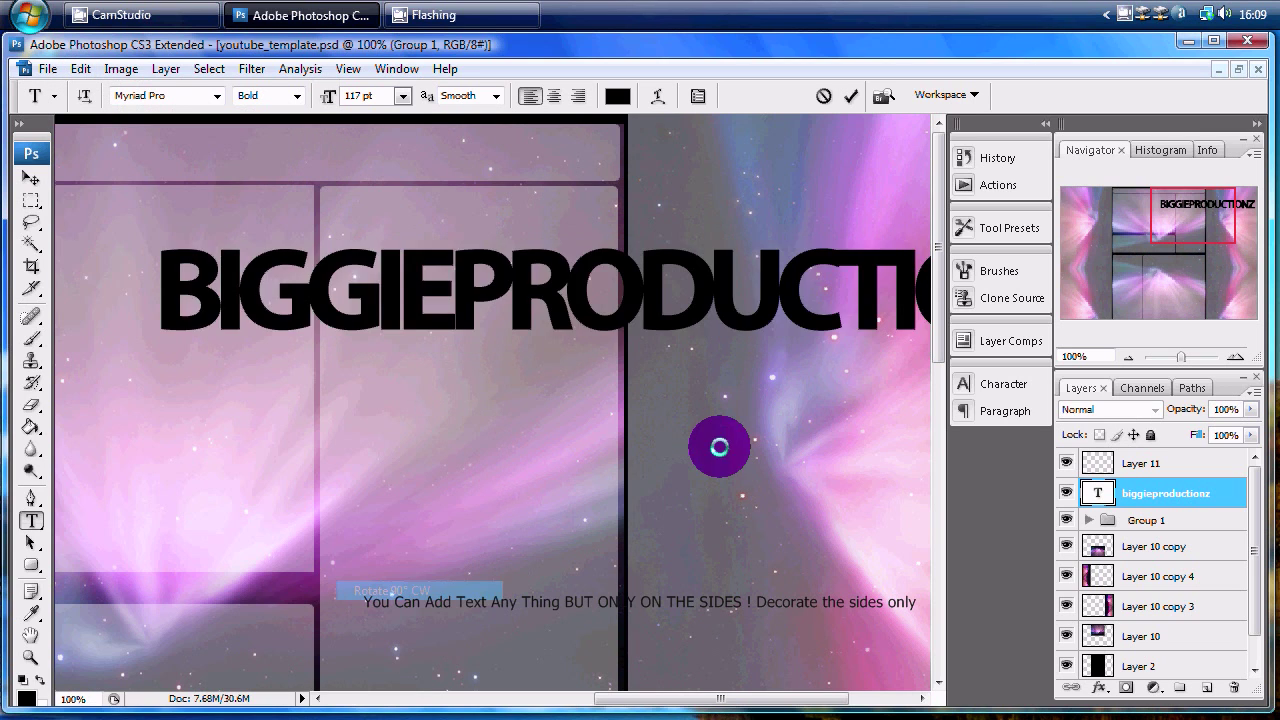
{"action": "left_click", "coordinate": [31, 180]}
{"action": "mouse_move", "coordinate": [605, 212]}
{"action": "left_mouse_down"}
{"action": "mouse_move", "coordinate": [677, 463]}
{"action": "mouse_move", "coordinate": [810, 510]}
{"action": "left_mouse_up"}
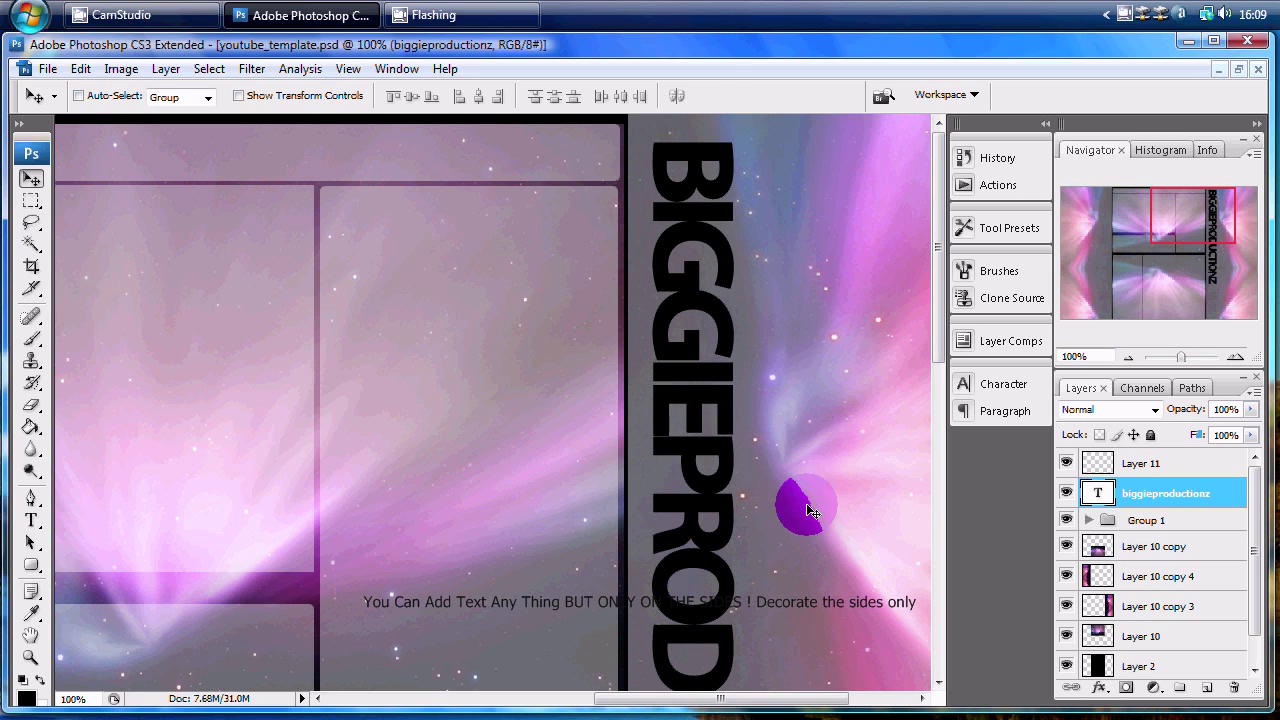
{"action": "mouse_move", "coordinate": [1190, 225]}
{"action": "left_mouse_down"}
{"action": "mouse_move", "coordinate": [1190, 413]}
{"action": "mouse_move", "coordinate": [1080, 457]}
{"action": "left_mouse_up"}
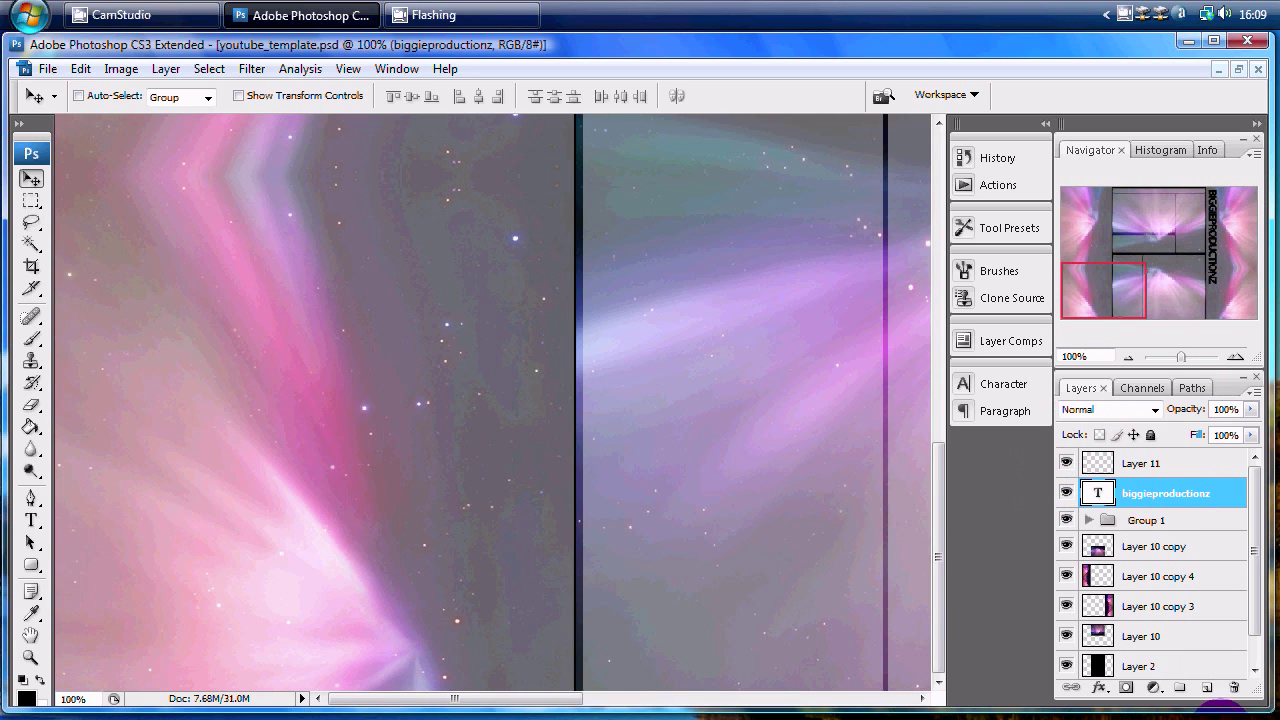
- Add a new layer at the top of the stack and choose a soft 300 px brush
{"action": "left_click", "coordinate": [1205, 690]}
{"action": "left_click_drag", "start_coordinate": [1131, 289], "coordinate": [1100, 321]}
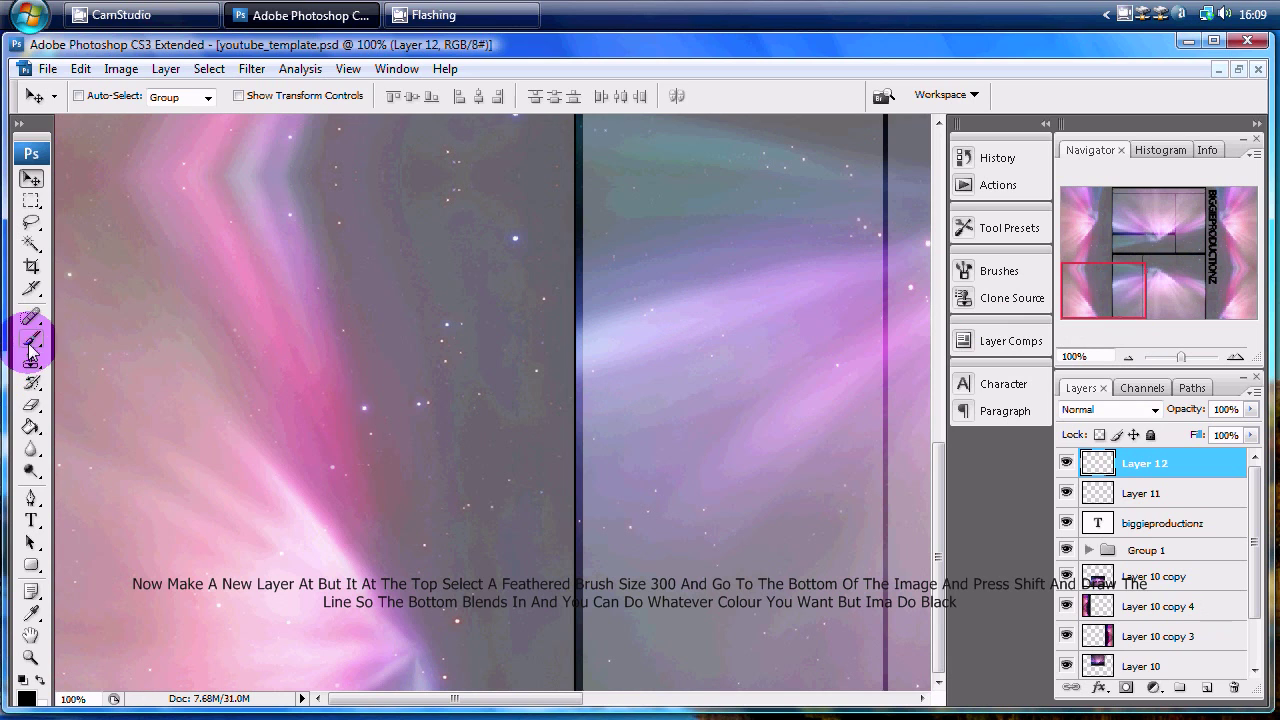
{"action": "left_click", "coordinate": [30, 342]}
{"action": "left_click", "coordinate": [141, 96]}
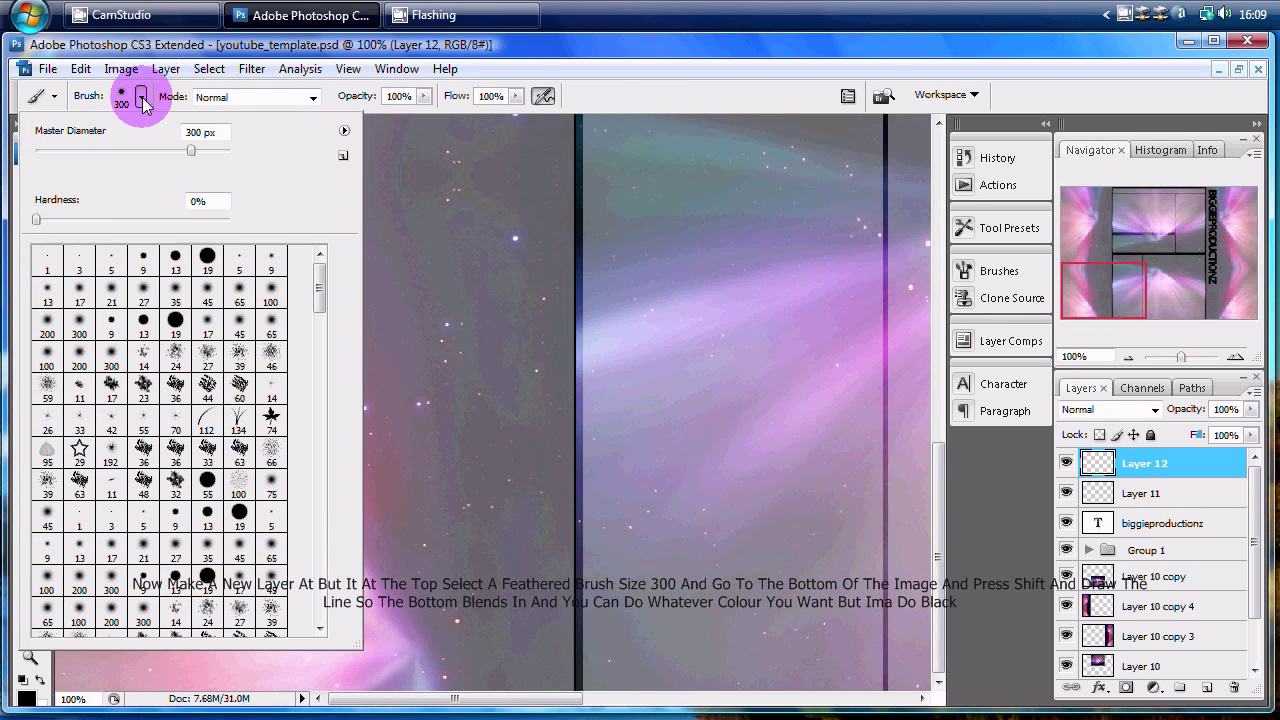
{"action": "left_click", "coordinate": [82, 336]}
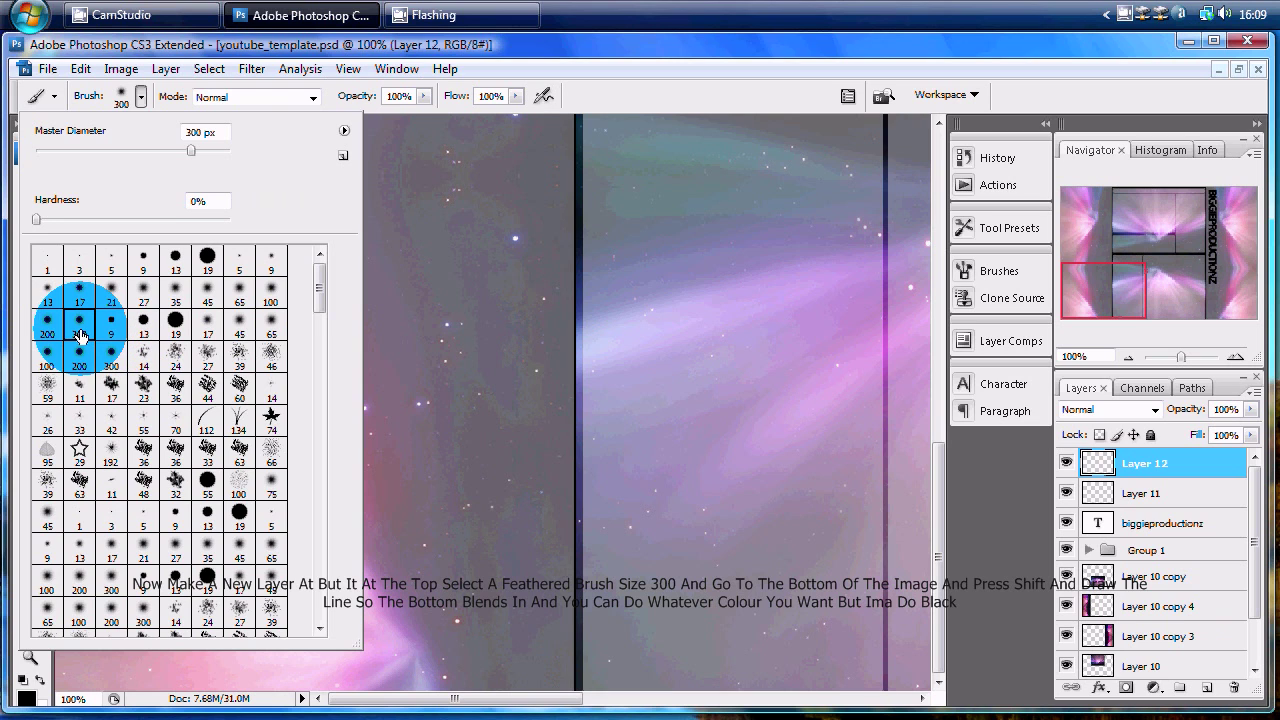
{"action": "left_click", "coordinate": [539, 48]}
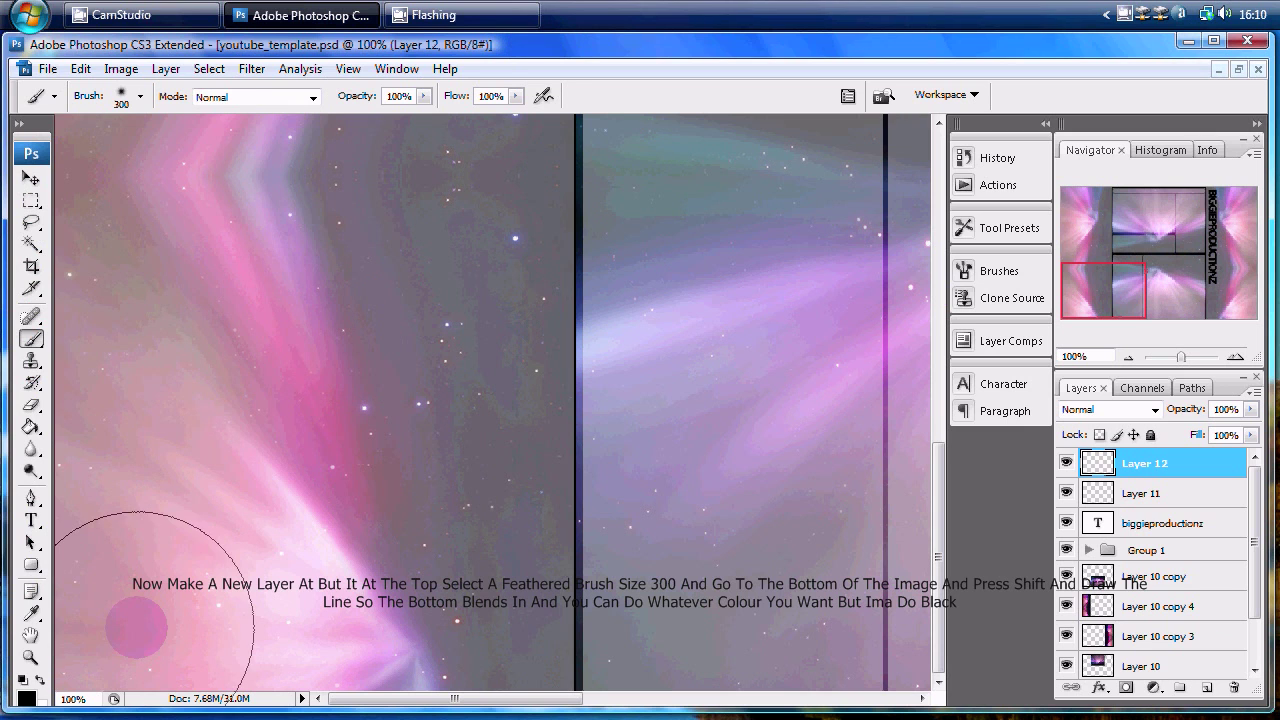
- Paint a soft black band along the bottom edge of the background
{"action": "left_click_drag", "start_coordinate": [105, 634], "coordinate": [823, 655]}
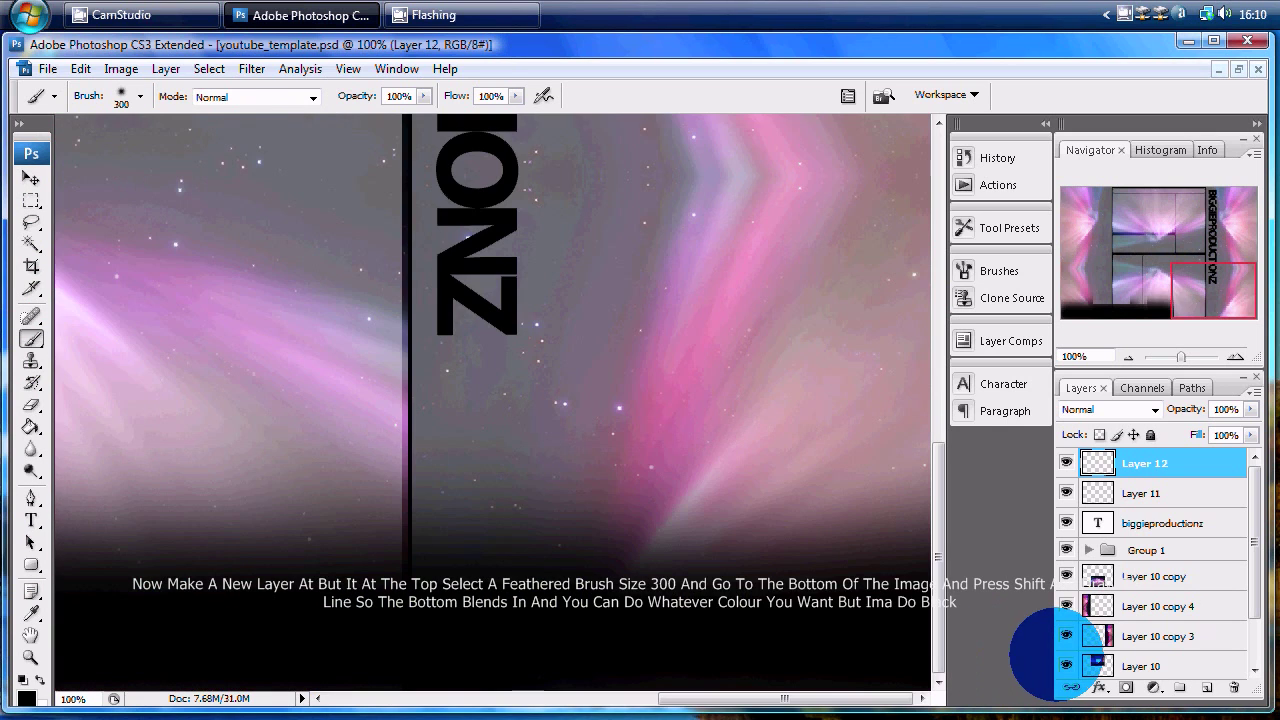
{"action": "left_click_drag", "start_coordinate": [823, 655], "coordinate": [1057, 651]}
{"action": "left_click", "coordinate": [30, 178]}
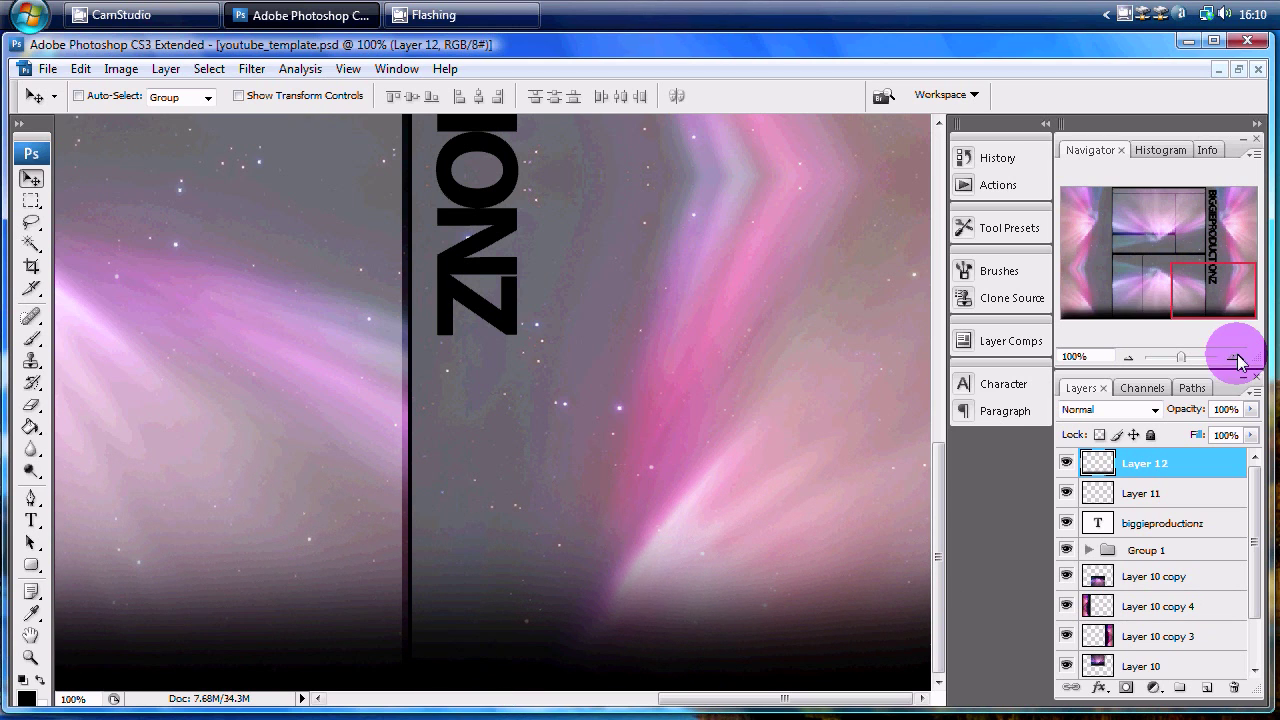
{"action": "left_click", "coordinate": [1093, 313]}
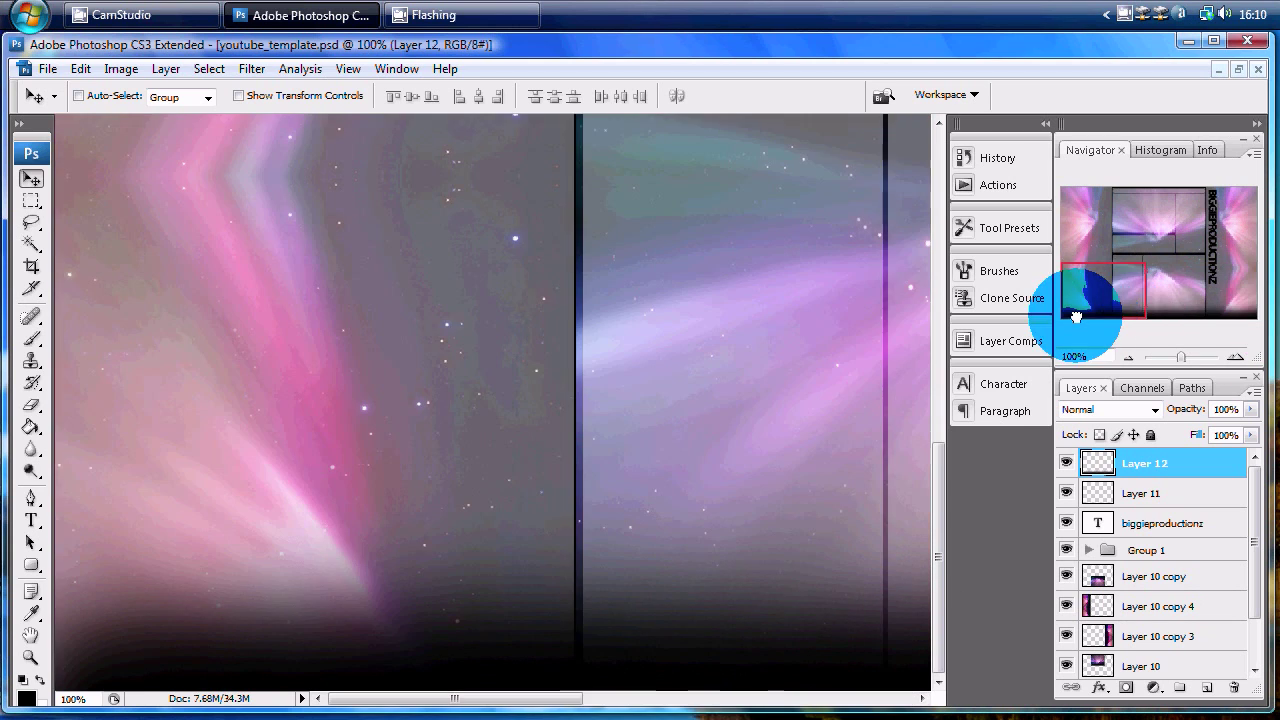
{"action": "double_click", "coordinate": [1186, 469]}
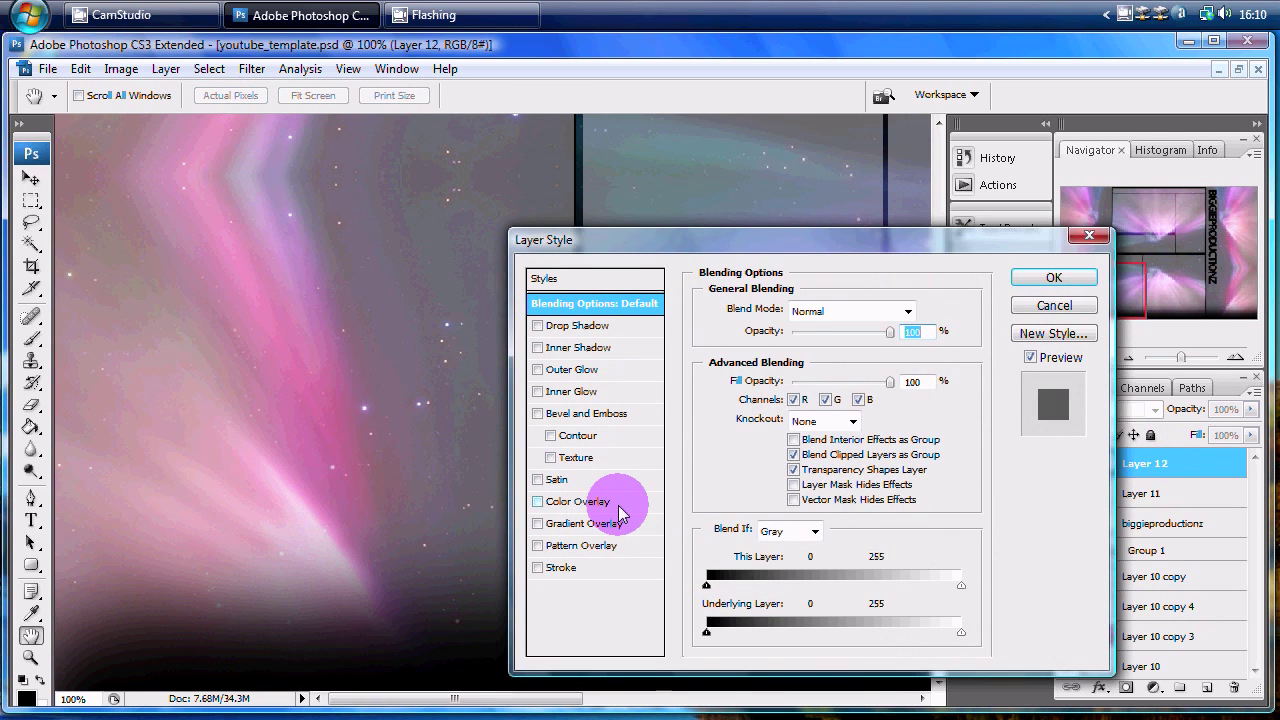
{"action": "left_click", "coordinate": [618, 505]}
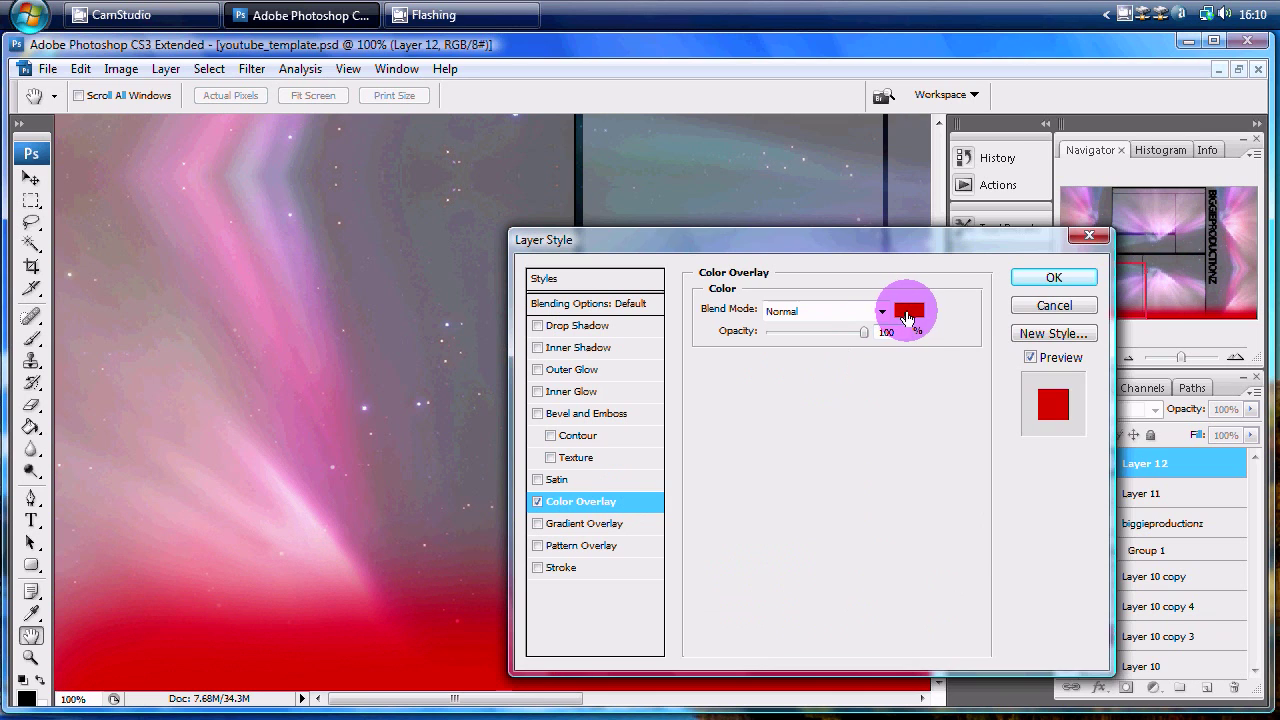
{"action": "left_click", "coordinate": [907, 316]}
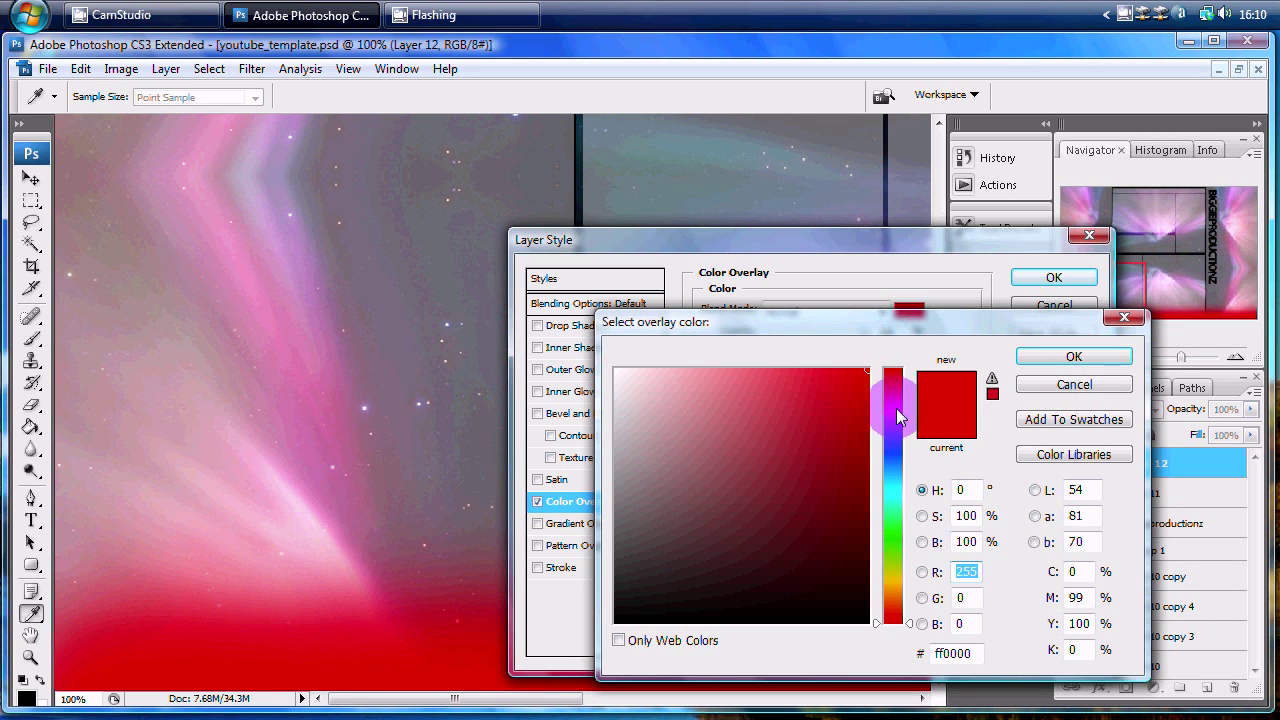
{"action": "left_click_drag", "start_coordinate": [886, 400], "coordinate": [886, 410]}
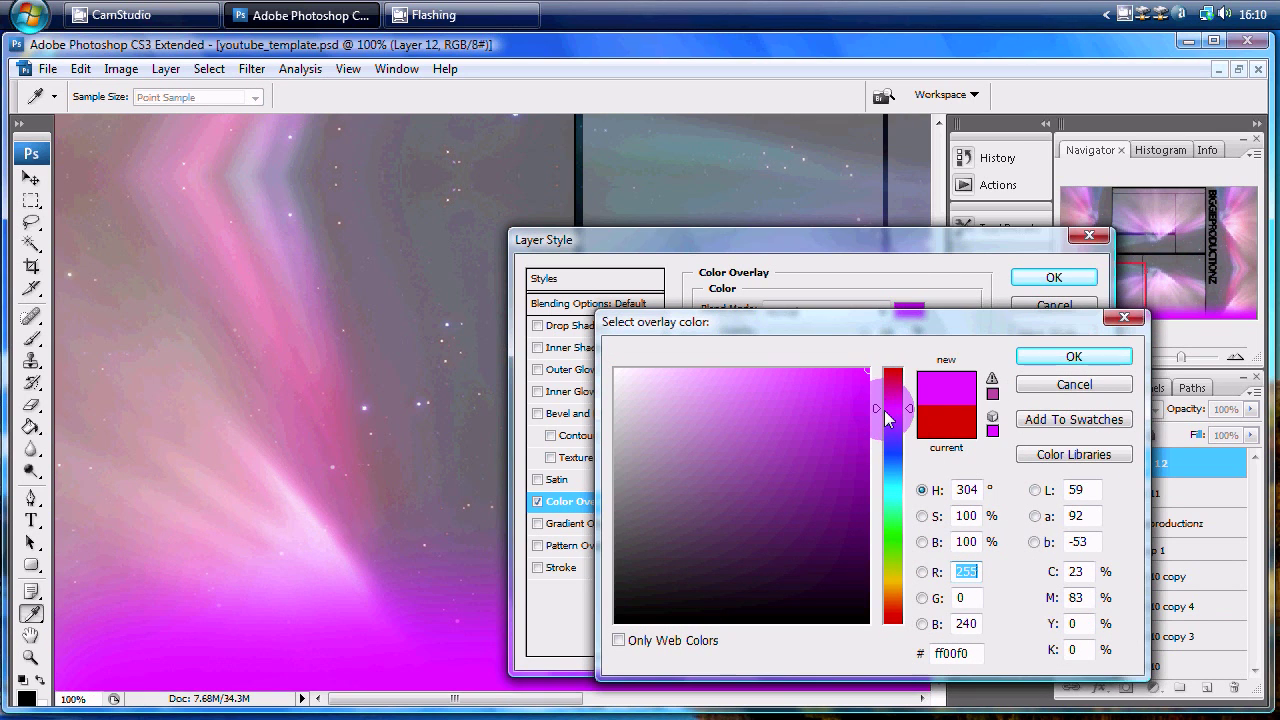
{"action": "left_click_drag", "start_coordinate": [897, 457], "coordinate": [889, 489]}
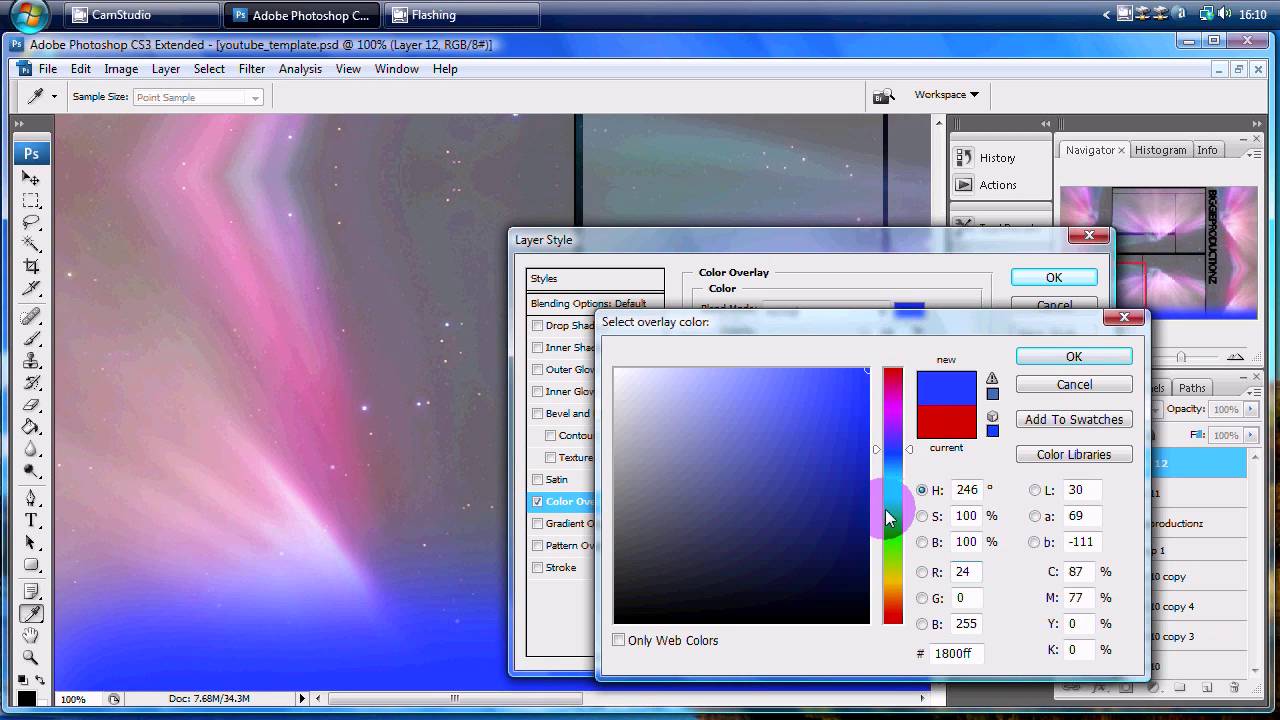
{"action": "left_click", "coordinate": [889, 517]}
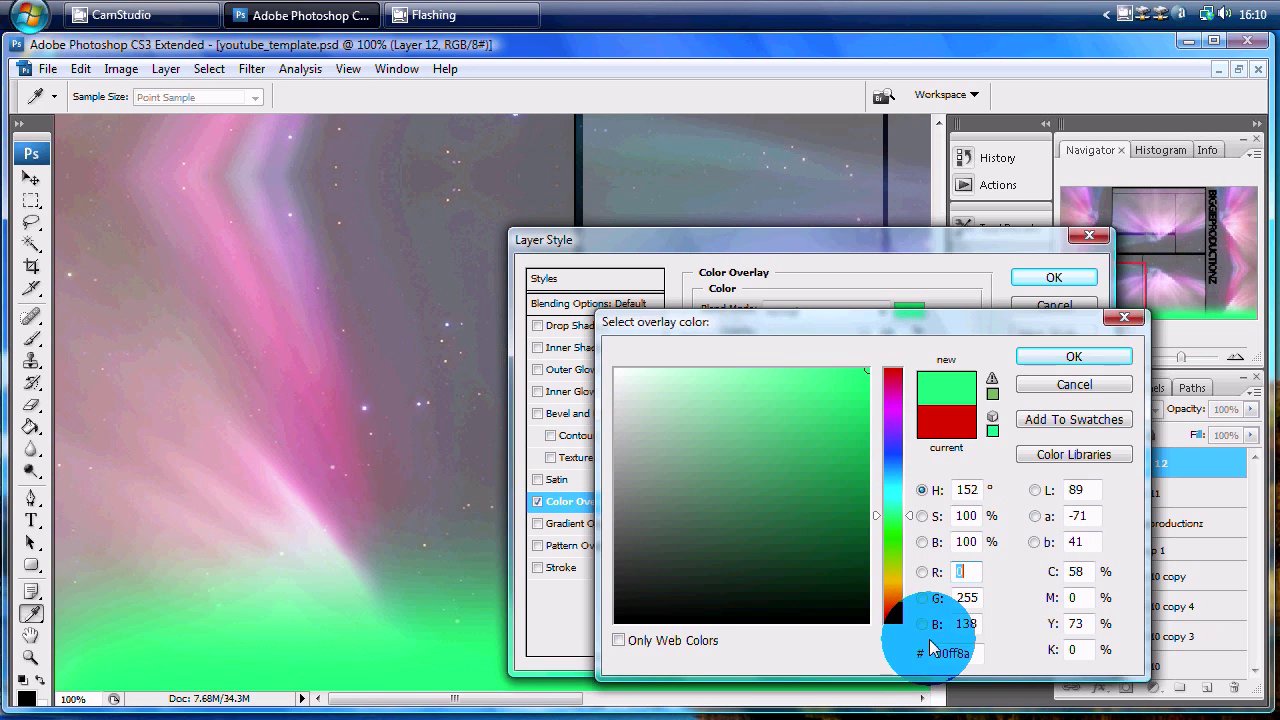
{"action": "left_click", "coordinate": [887, 619]}
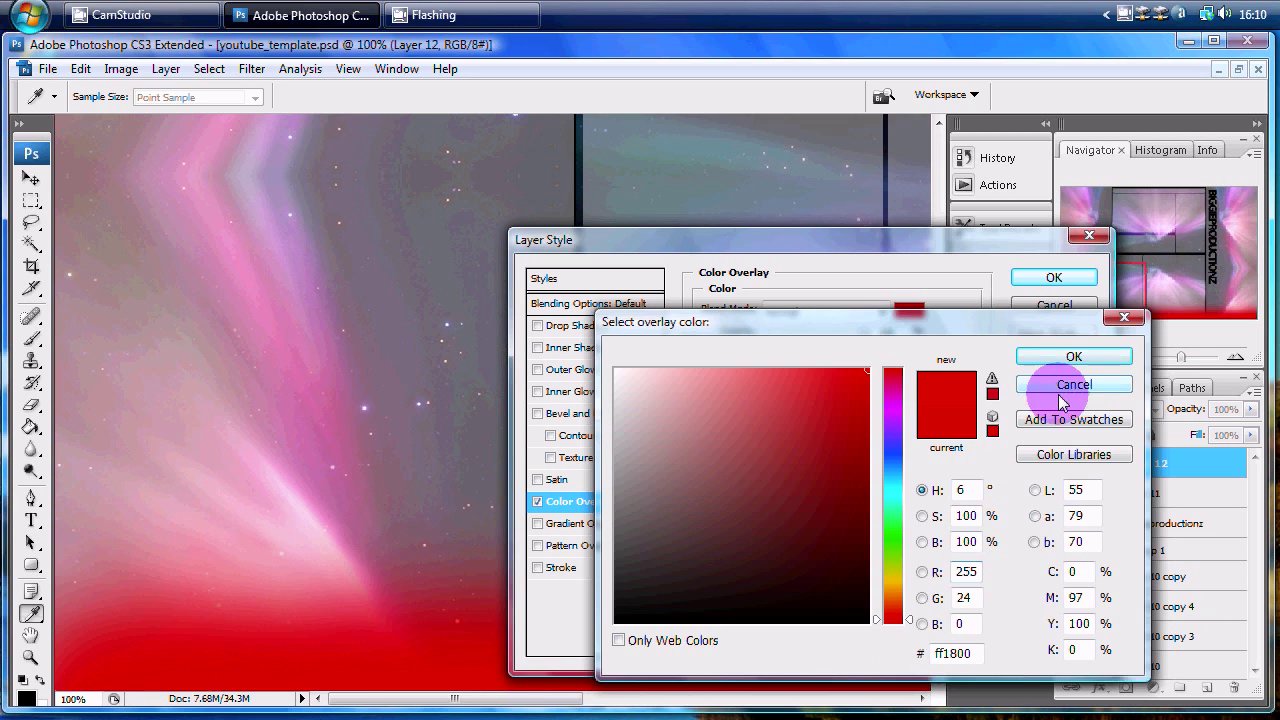
{"action": "left_click", "coordinate": [1052, 384]}
{"action": "left_click", "coordinate": [1056, 308]}
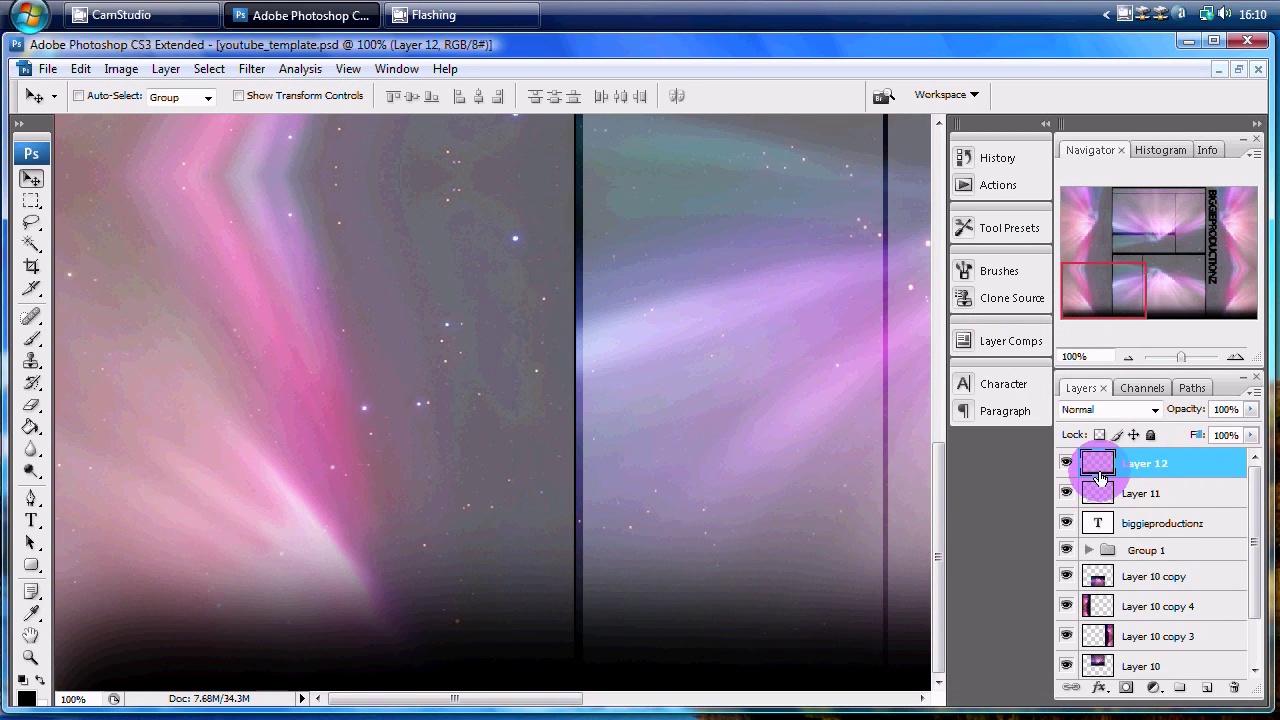
{"action": "mouse_move", "coordinate": [1135, 278]}
{"action": "left_mouse_down"}
{"action": "mouse_move", "coordinate": [1182, 279]}
{"action": "mouse_move", "coordinate": [1099, 352]}
{"action": "left_mouse_up"}
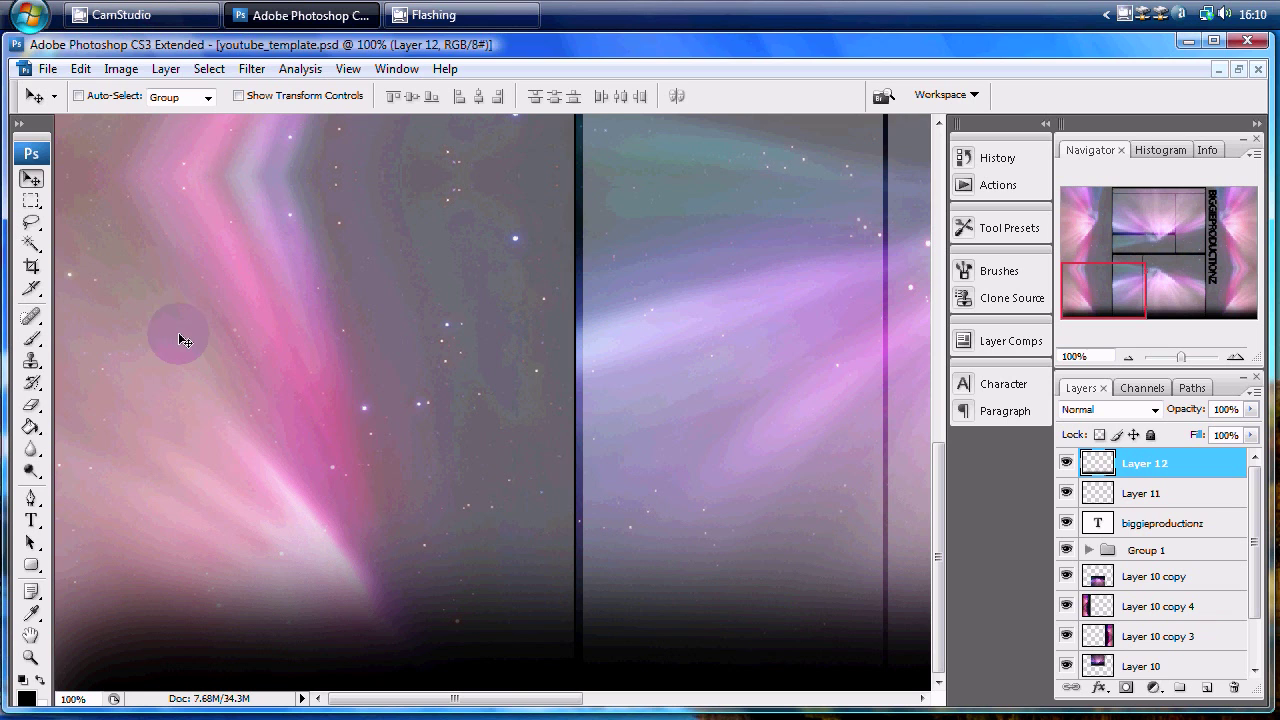
{"action": "left_click", "coordinate": [27, 14]}
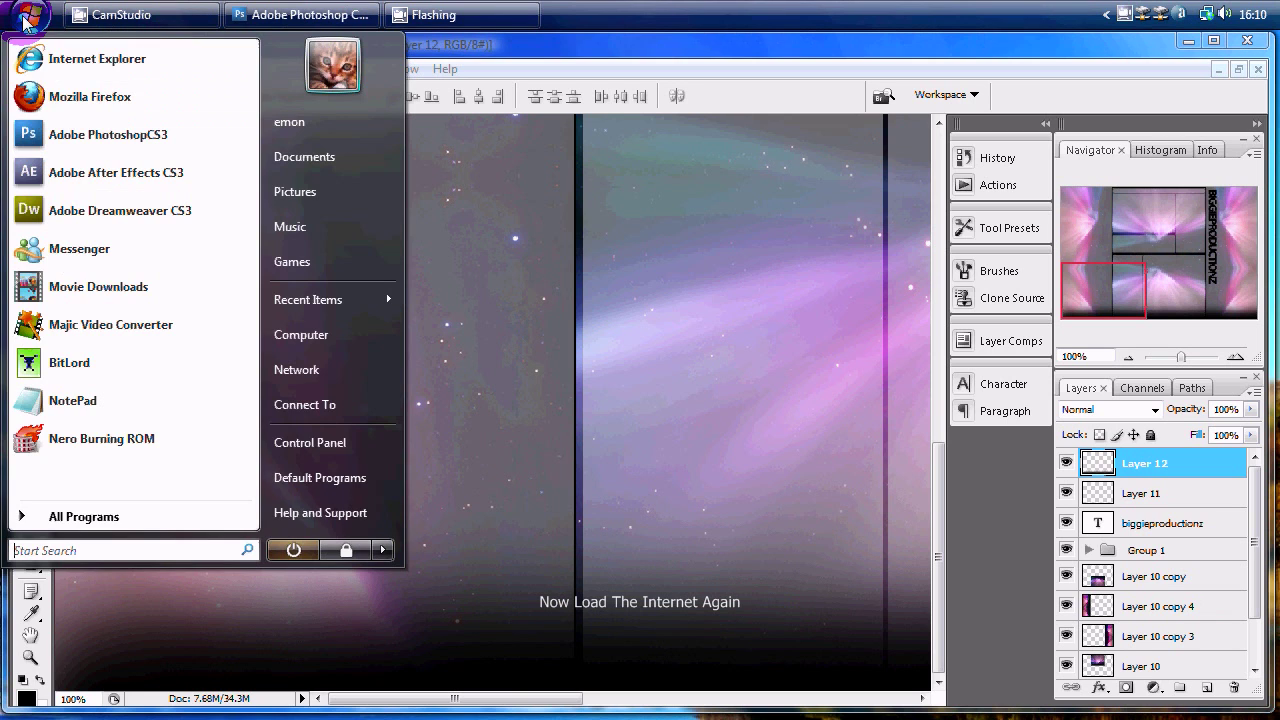
{"action": "left_click", "coordinate": [88, 108]}
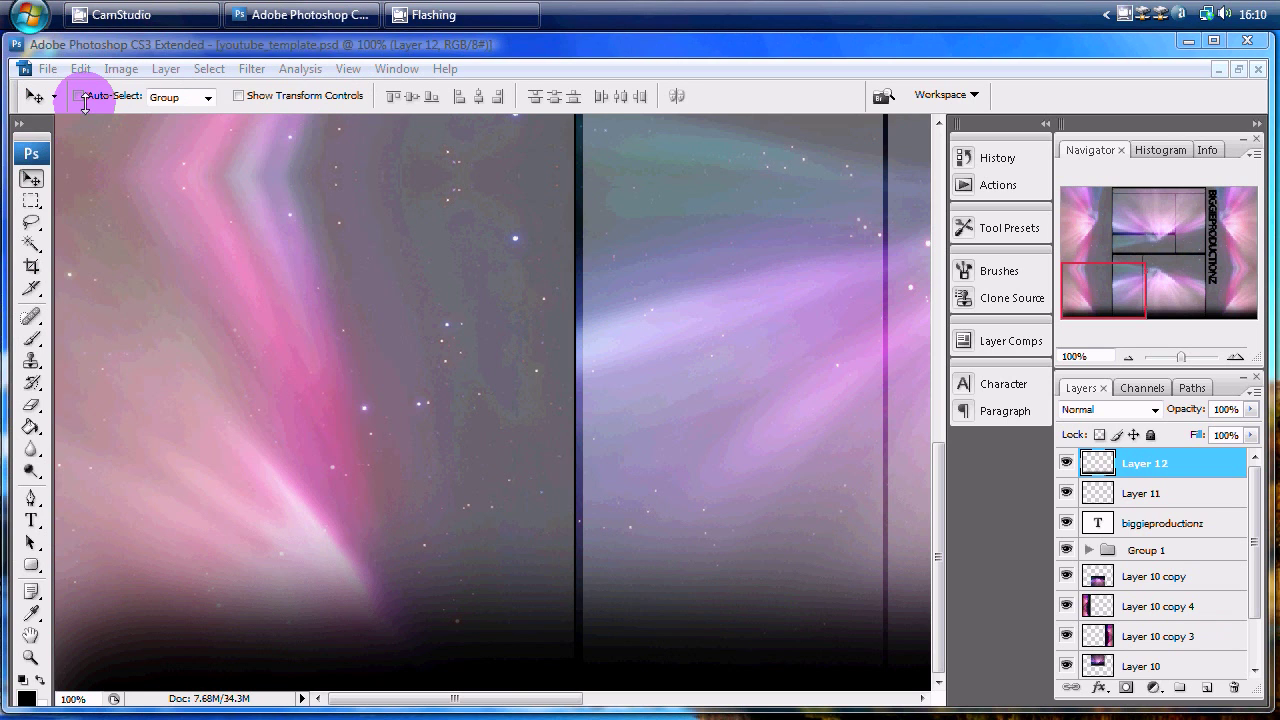
- Select the last custom purple theme in the channel's Themes and Colours and save it
{"action": "left_click", "coordinate": [601, 12]}
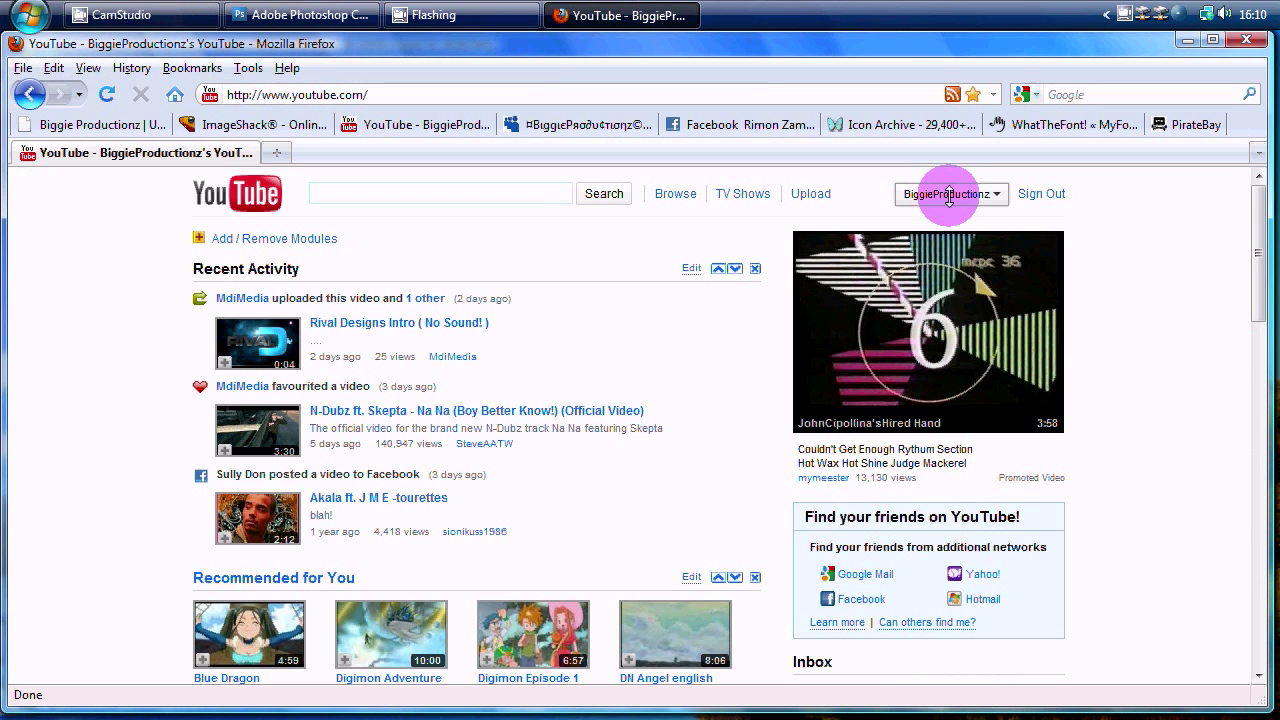
{"action": "left_click", "coordinate": [949, 195]}
{"action": "left_click", "coordinate": [931, 264]}
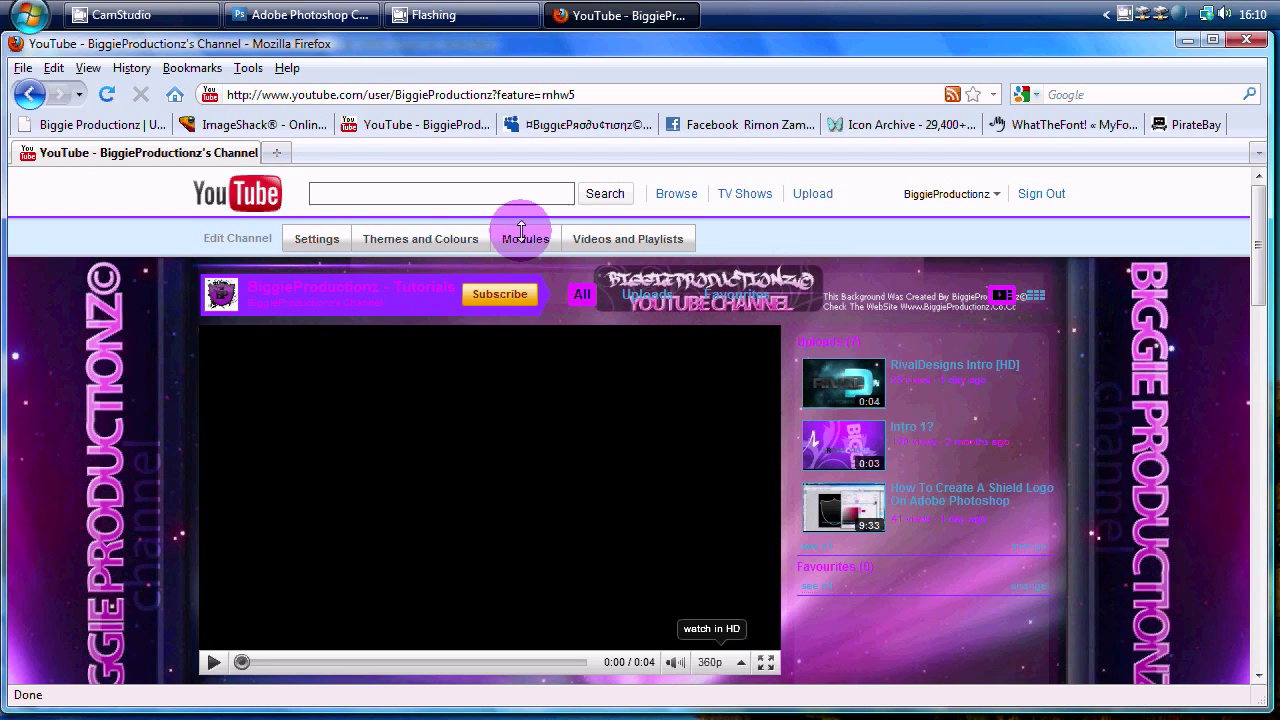
{"action": "left_click", "coordinate": [414, 241]}
{"action": "left_click", "coordinate": [560, 372]}
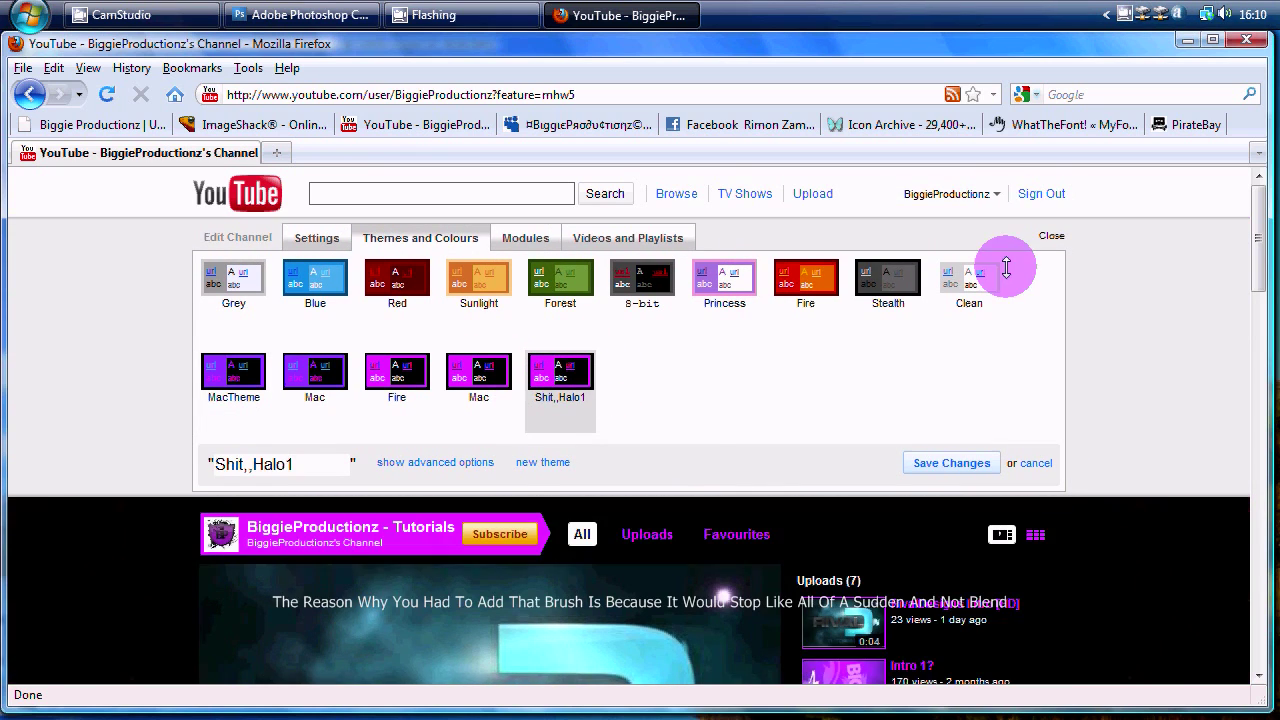
{"action": "left_click", "coordinate": [950, 462]}
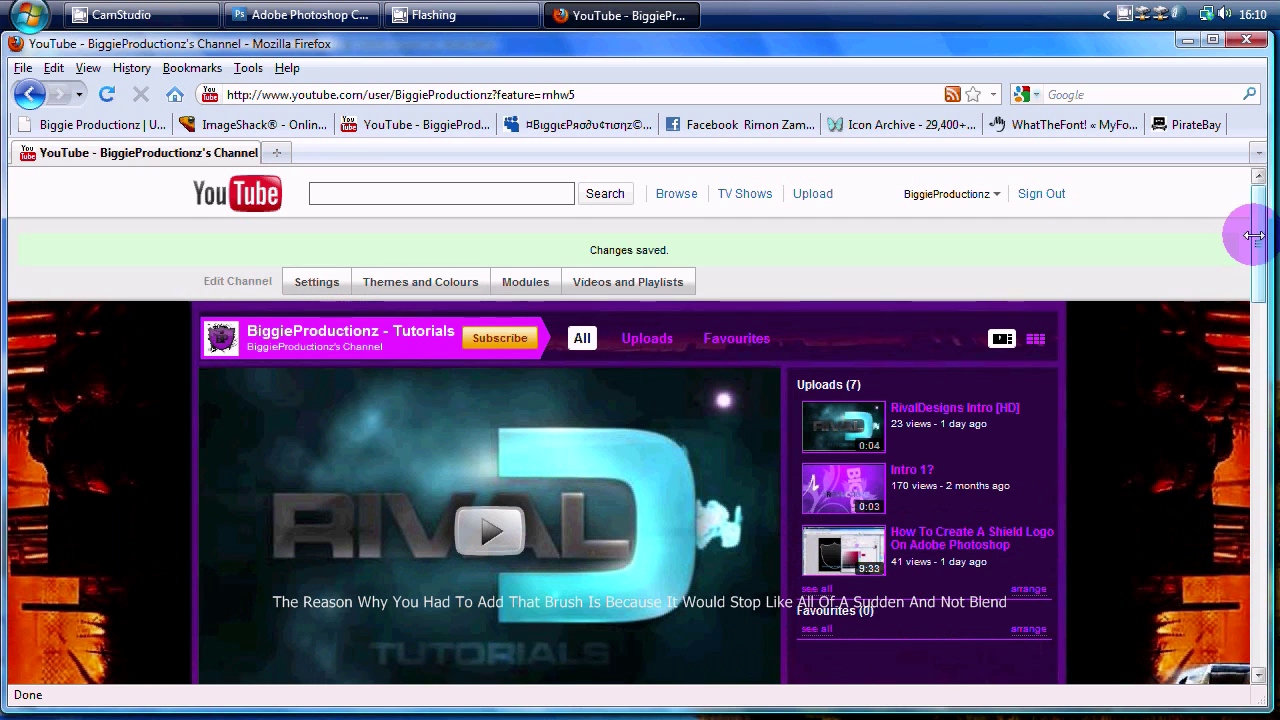
{"action": "mouse_move", "coordinate": [1253, 235]}
{"action": "left_mouse_down"}
{"action": "mouse_move", "coordinate": [1268, 517]}
{"action": "mouse_move", "coordinate": [1268, 506]}
{"action": "left_mouse_up"}
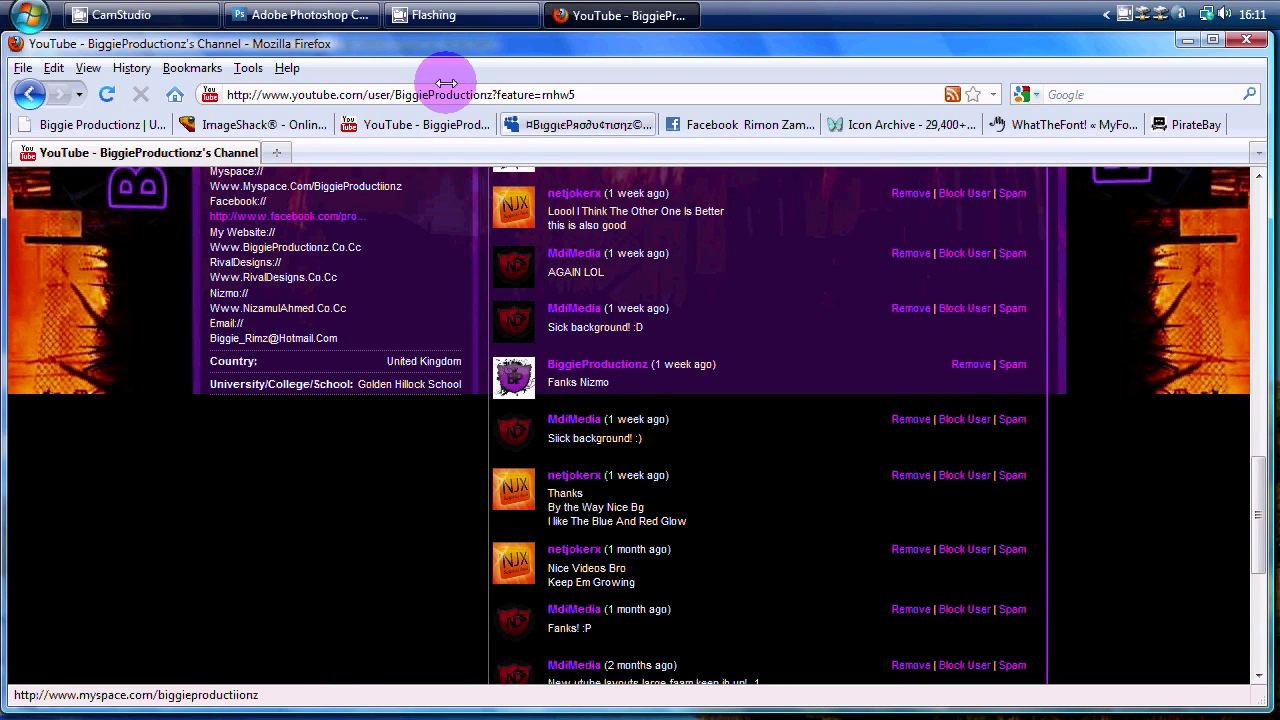
{"action": "left_click", "coordinate": [313, 9]}
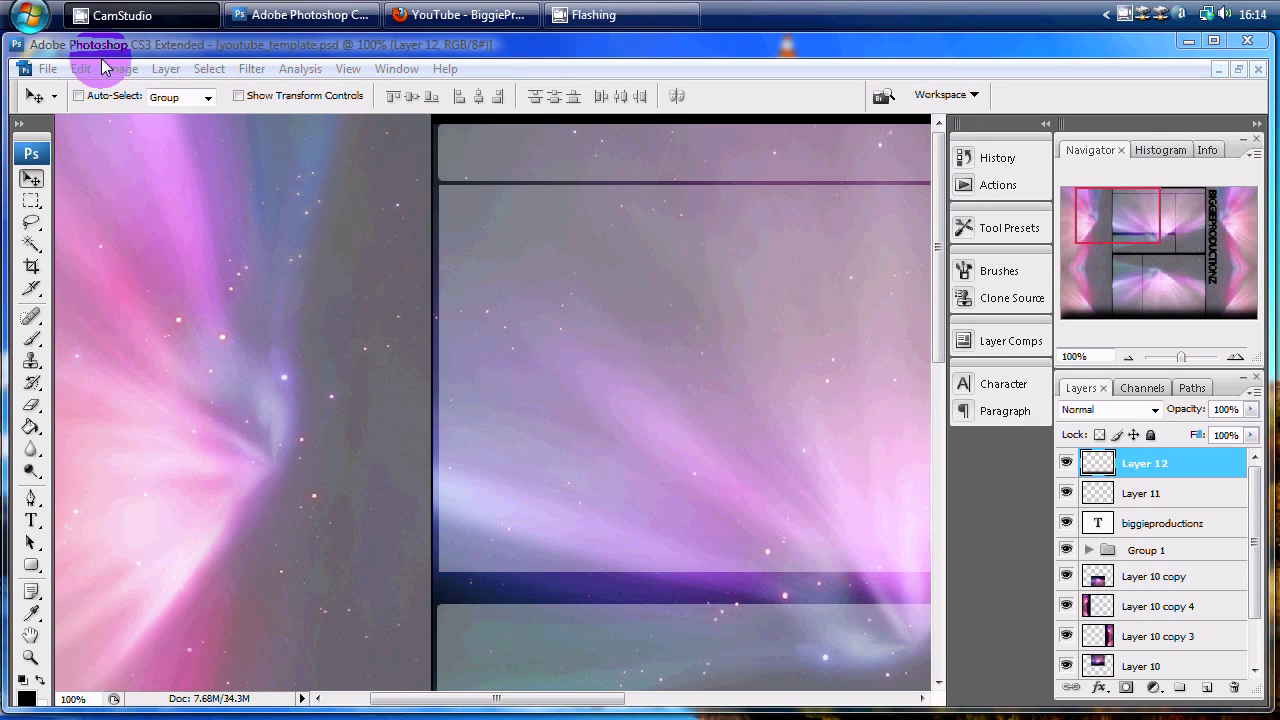
- In Save for Web & Devices, set JPEG quality to 71 for a roughly 245K file
{"action": "left_click", "coordinate": [44, 70]}
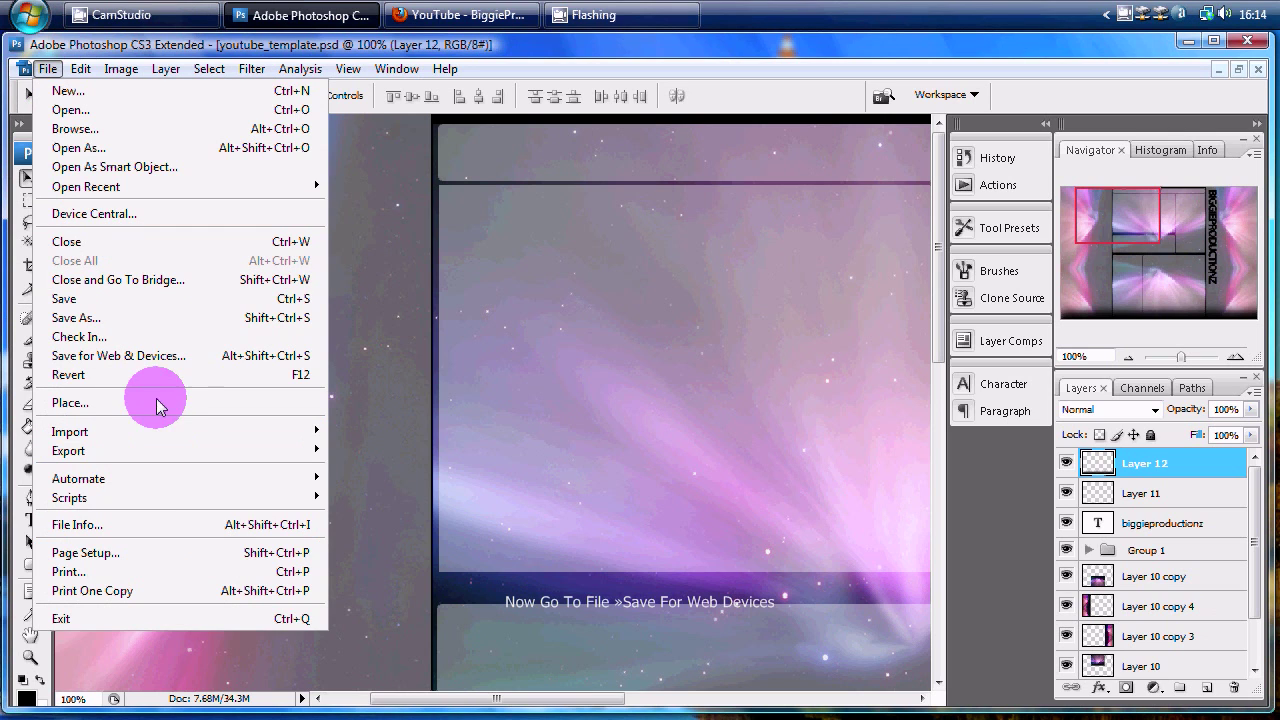
{"action": "left_click", "coordinate": [147, 358]}
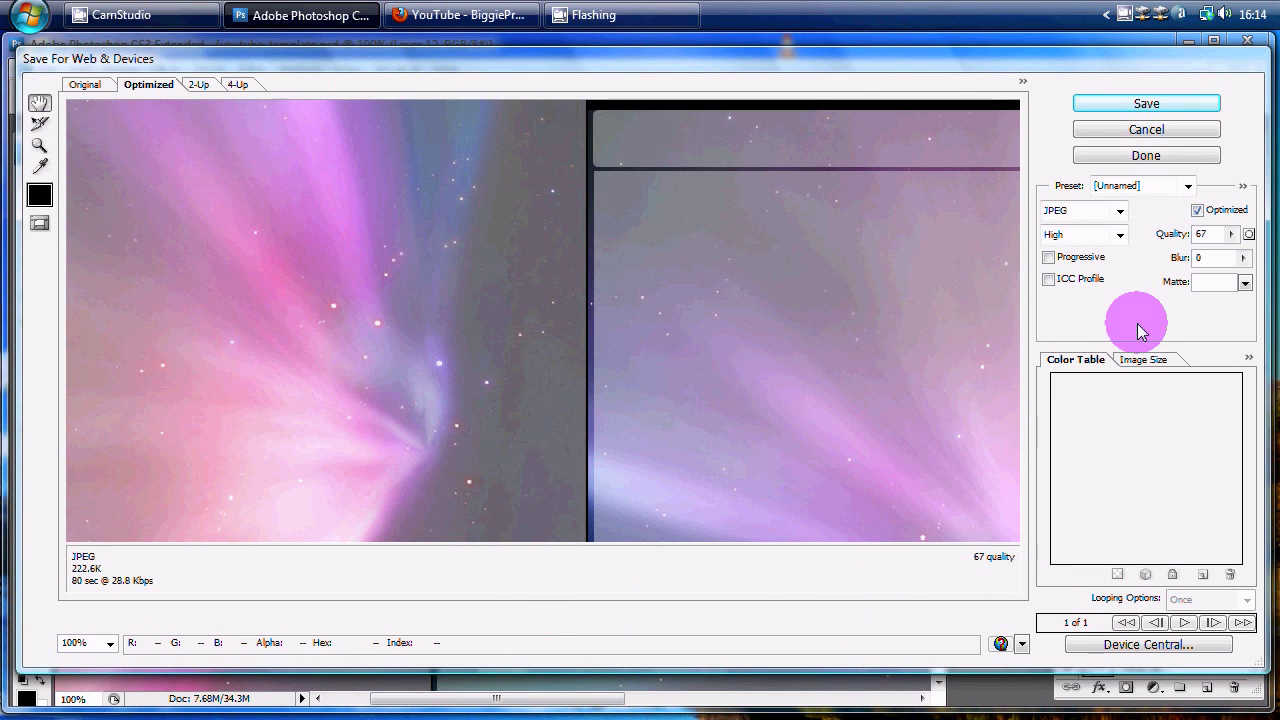
{"action": "left_click", "coordinate": [1207, 234]}
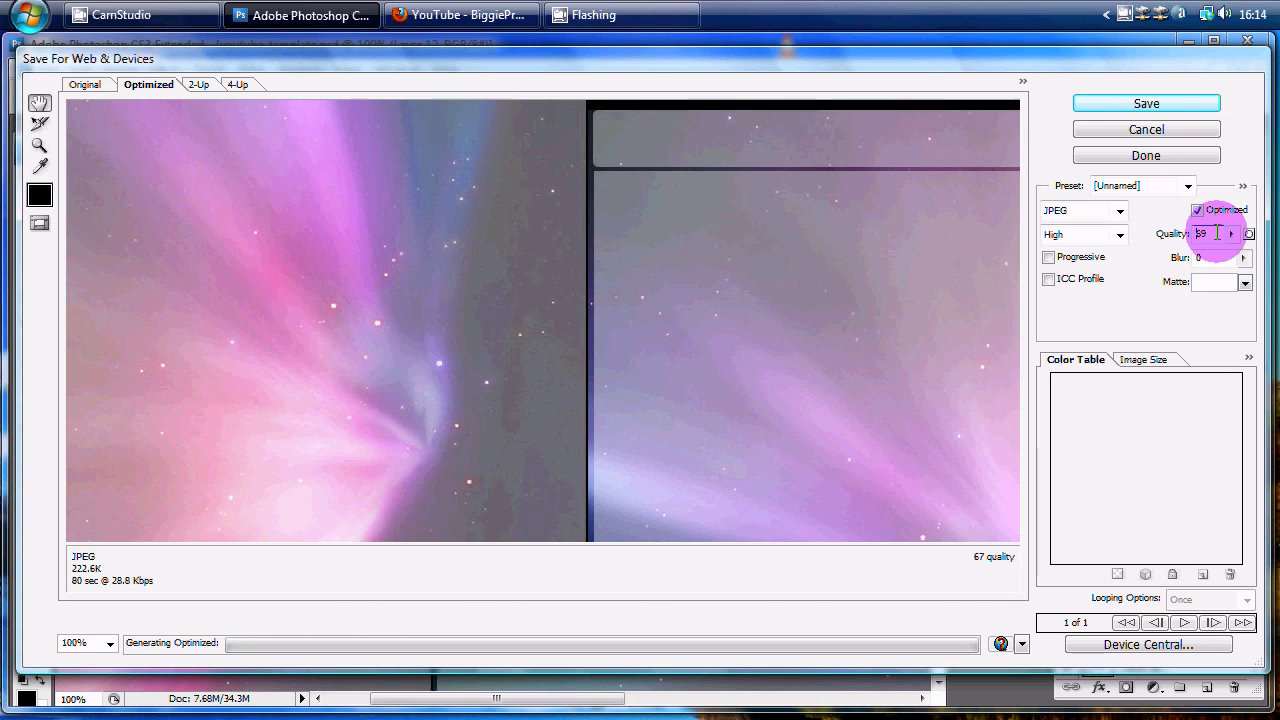
{"action": "key", "text": "Up"}
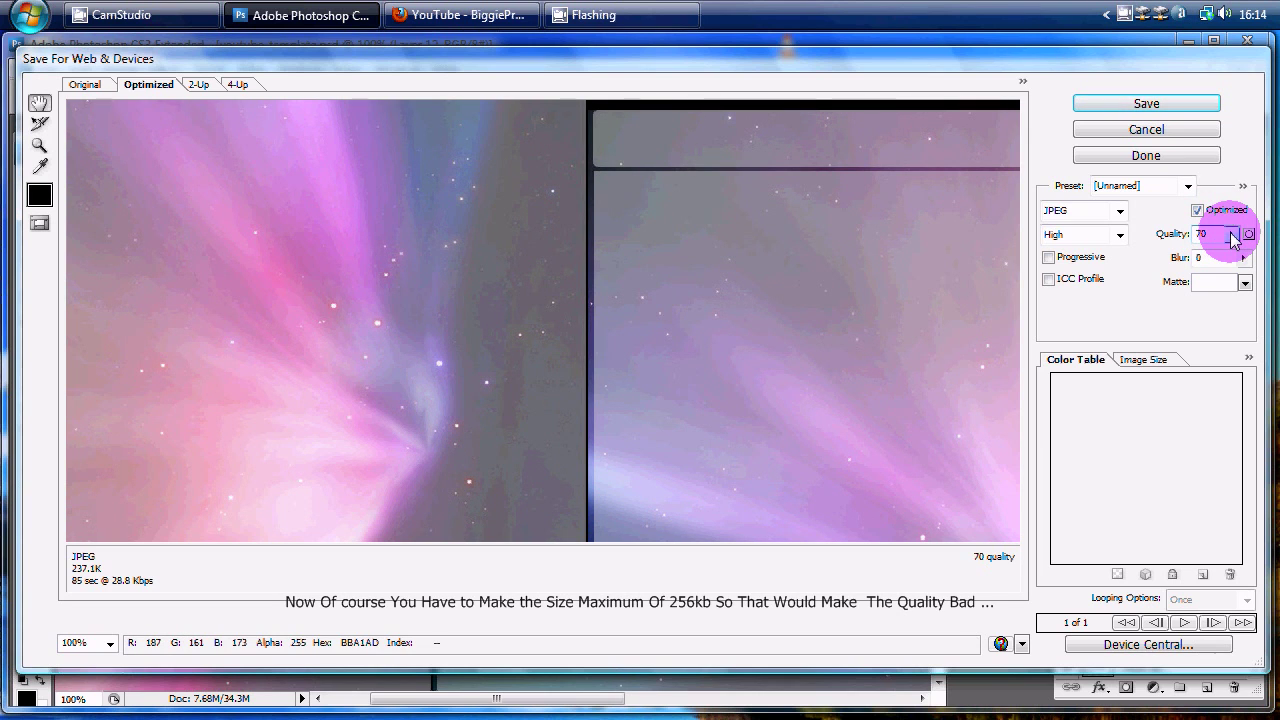
{"action": "left_click", "coordinate": [1233, 235]}
{"action": "left_click_drag", "start_coordinate": [1203, 262], "coordinate": [1208, 262]}
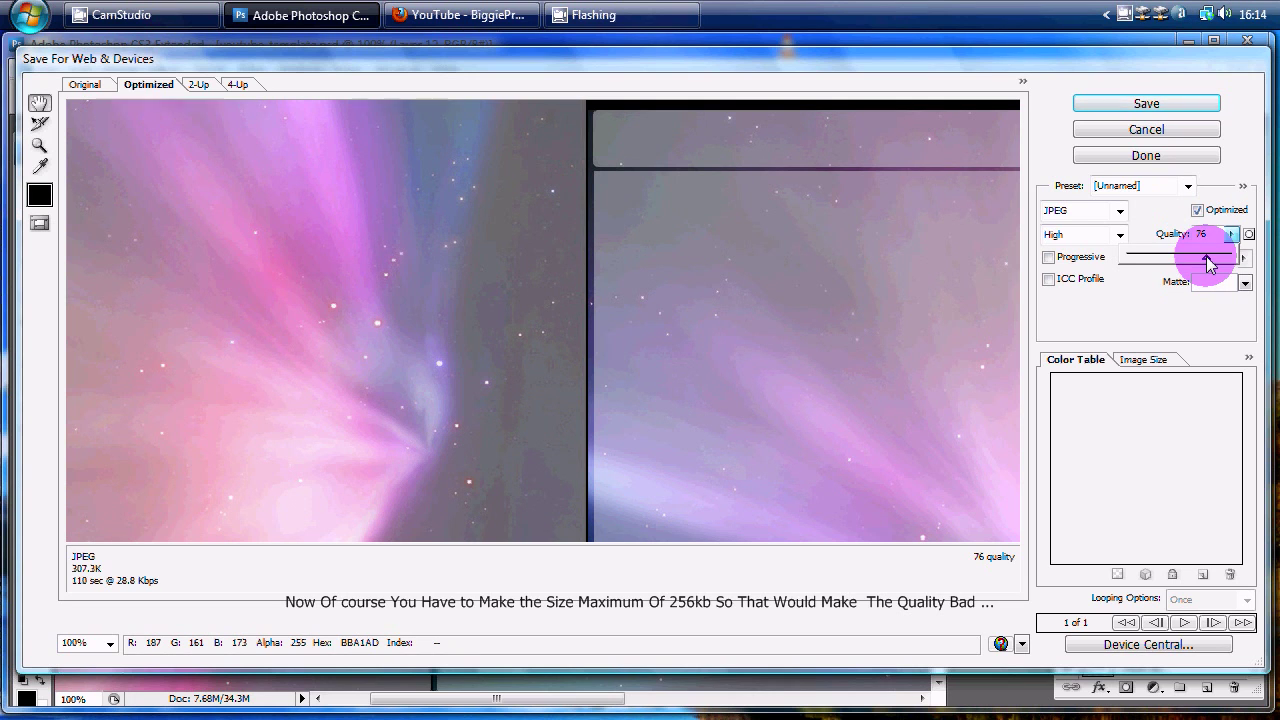
{"action": "left_click_drag", "start_coordinate": [1203, 262], "coordinate": [1203, 262]}
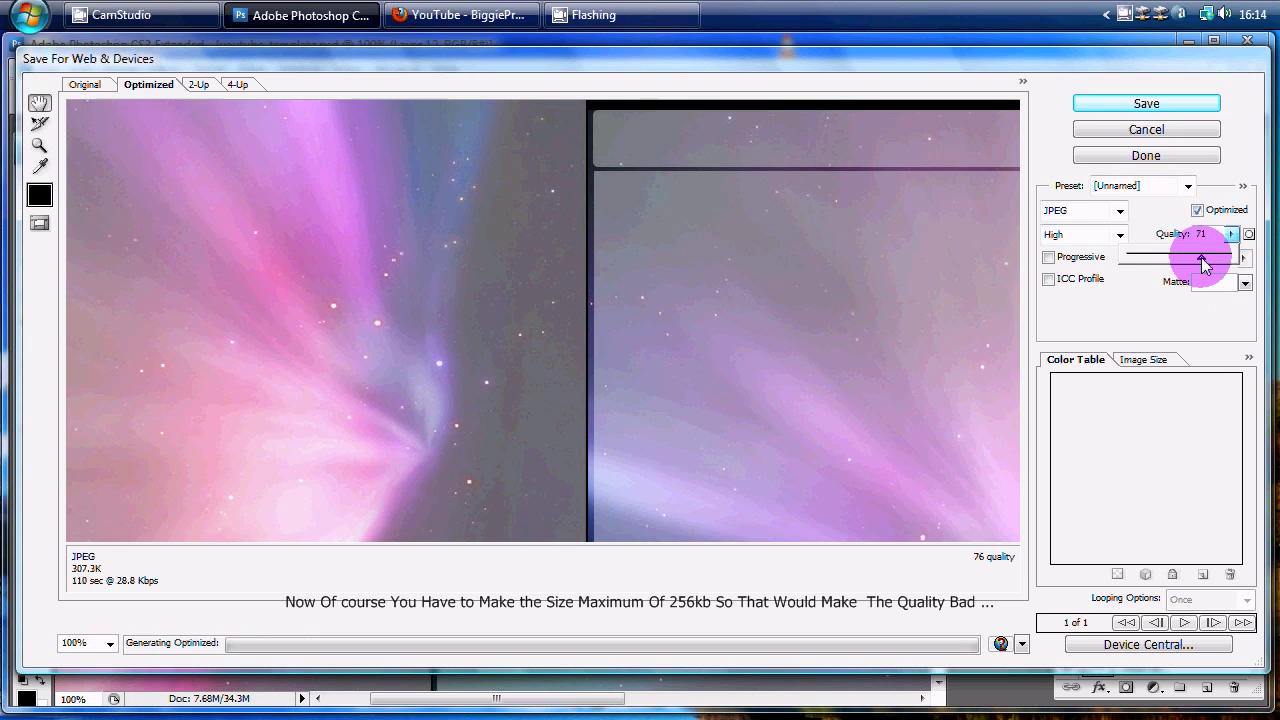
{"action": "mouse_move", "coordinate": [461, 15]}
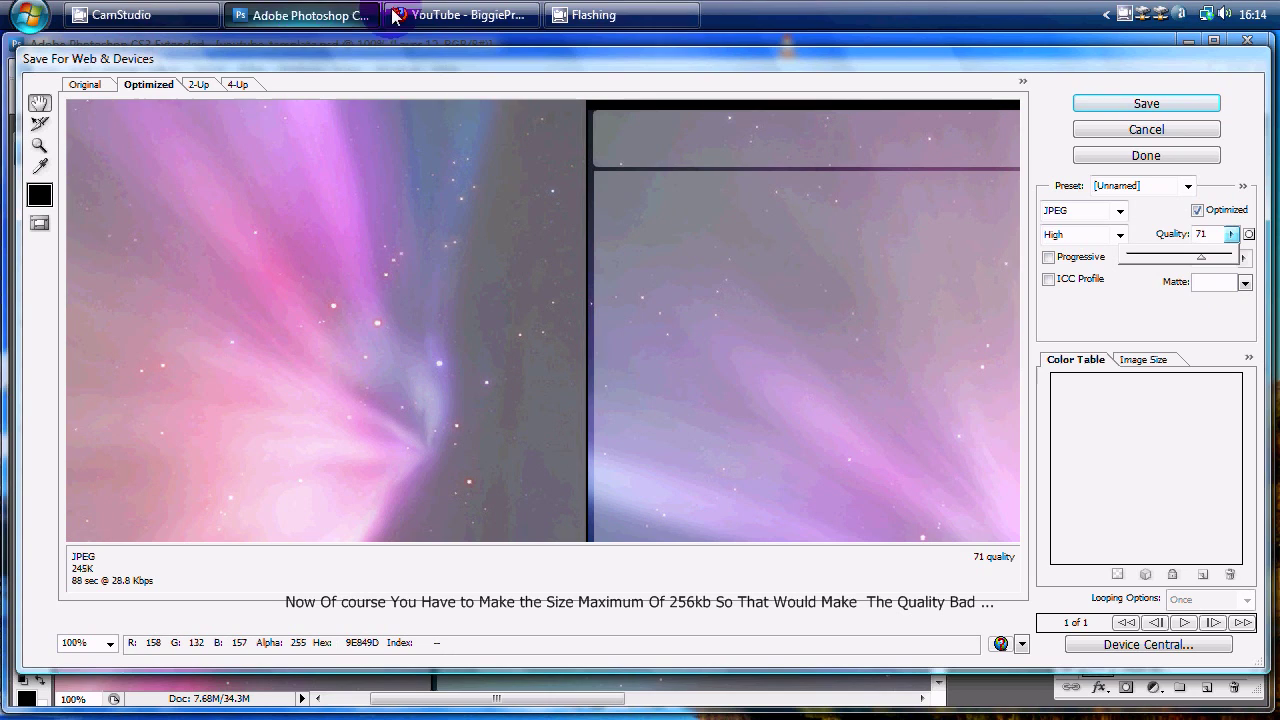
- Create a new channel theme and reveal its advanced Background Image option with the 256K limit
{"action": "left_click", "coordinate": [427, 17]}
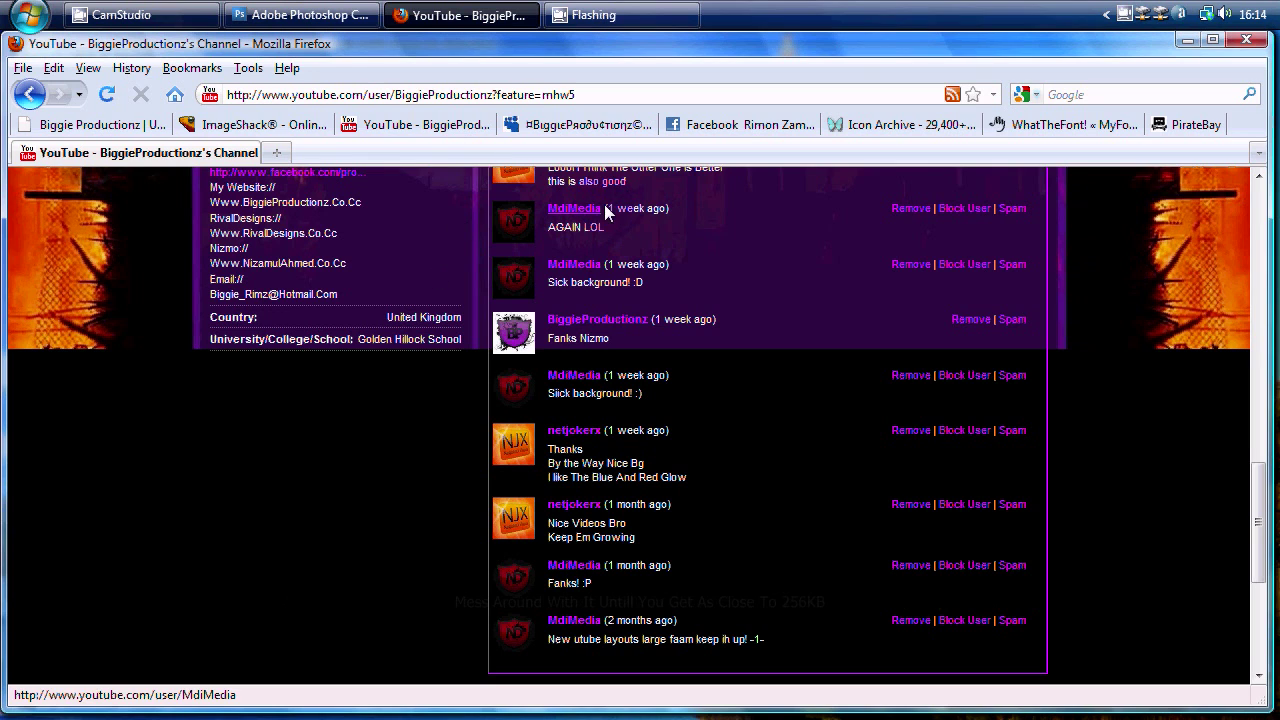
{"action": "scroll", "coordinate": [633, 311], "scroll_direction": "up", "scroll_amount": 5}
{"action": "scroll", "coordinate": [871, 379], "scroll_direction": "up", "scroll_amount": 5}
{"action": "scroll", "coordinate": [936, 330], "scroll_direction": "up", "scroll_amount": 4}
{"action": "scroll", "coordinate": [936, 330], "scroll_direction": "up", "scroll_amount": 1}
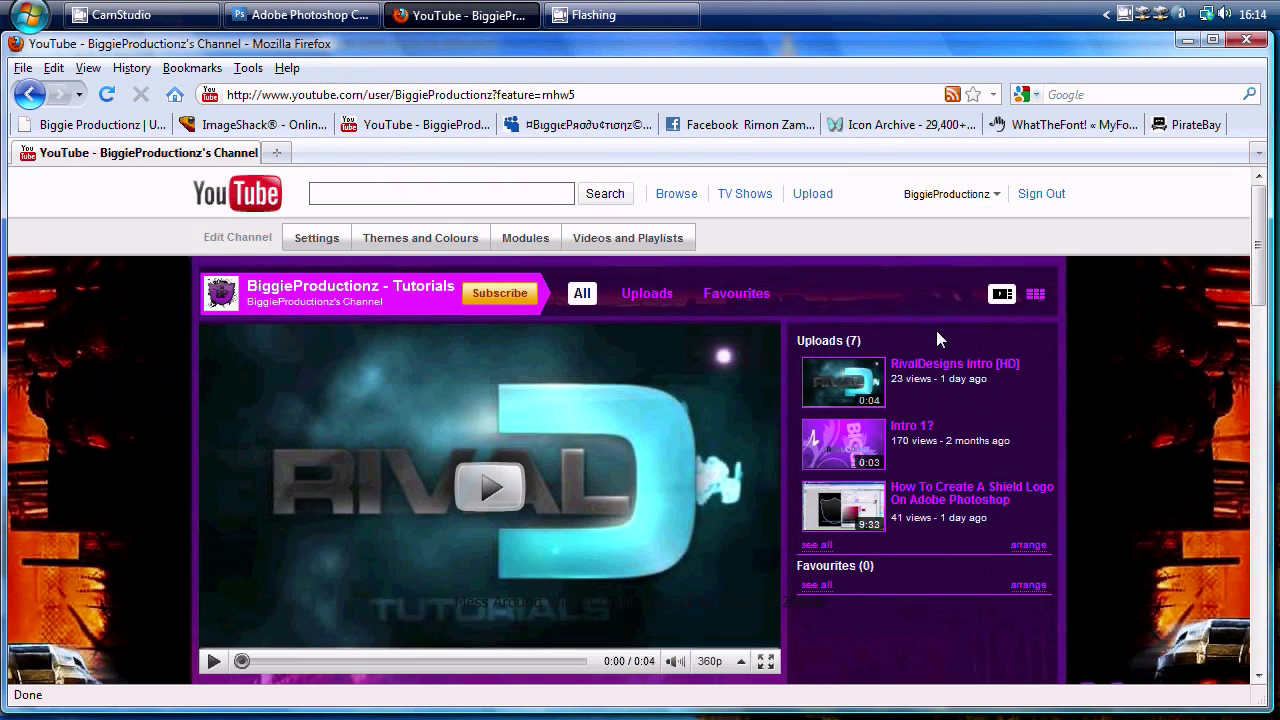
{"action": "left_click", "coordinate": [407, 237]}
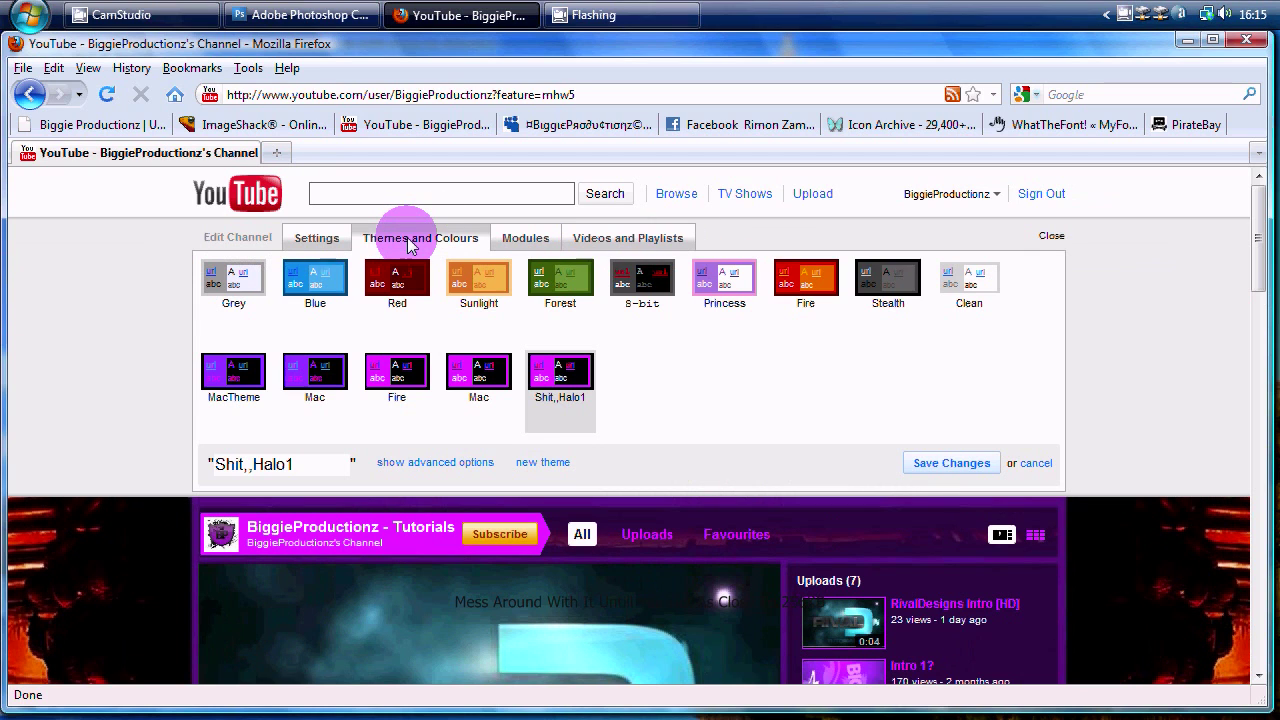
{"action": "left_click", "coordinate": [523, 462]}
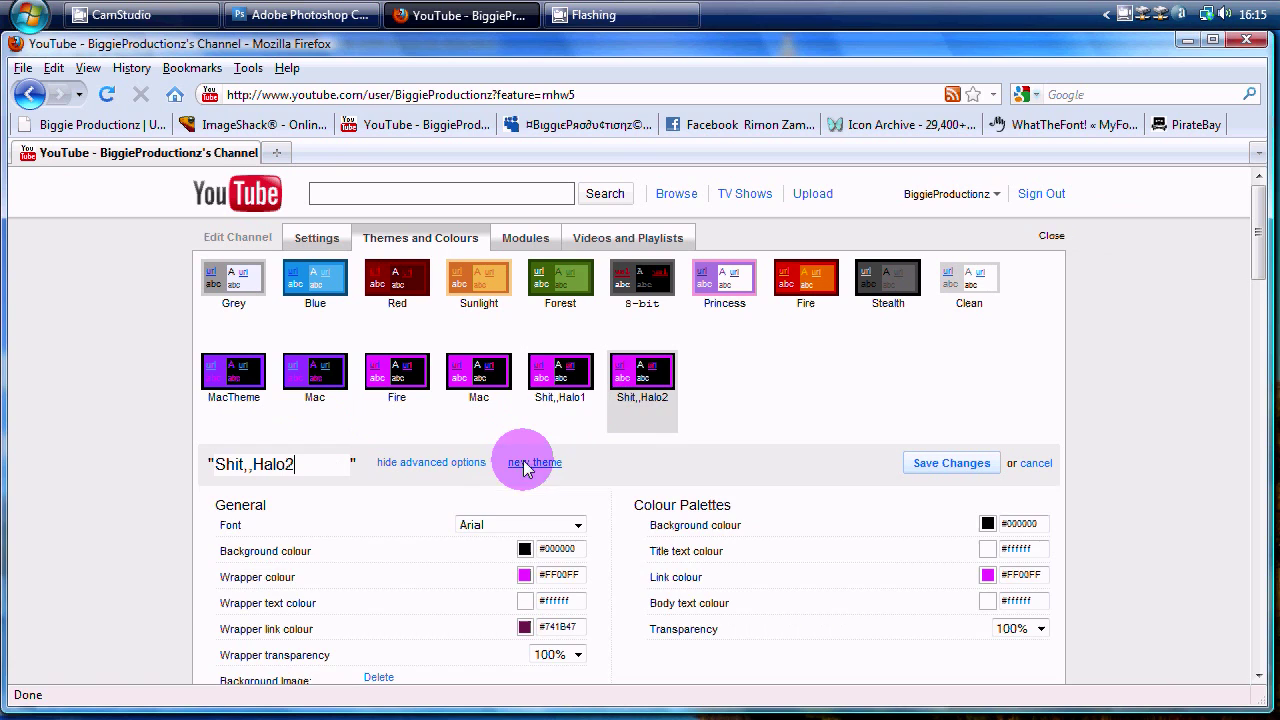
{"action": "scroll", "coordinate": [492, 545], "scroll_direction": "down", "scroll_amount": 4}
{"action": "scroll", "coordinate": [492, 548], "scroll_direction": "down", "scroll_amount": 2}
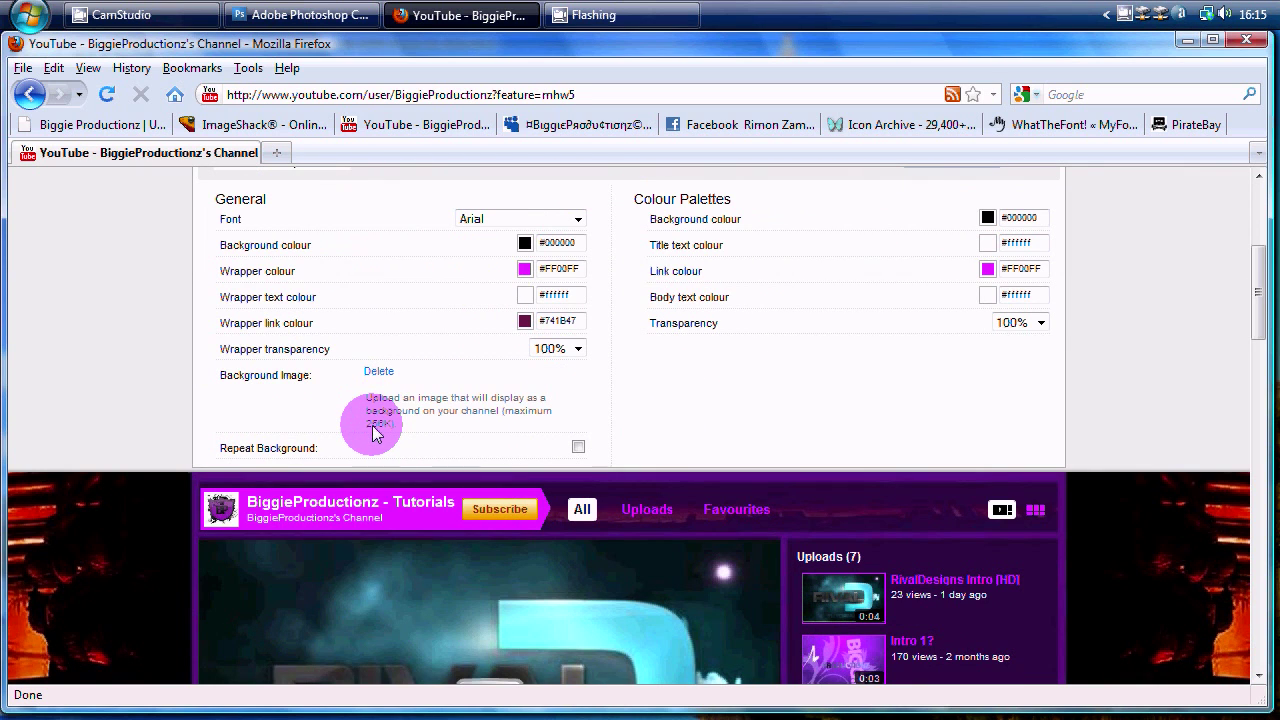
{"action": "left_click_drag", "start_coordinate": [367, 433], "coordinate": [407, 437]}
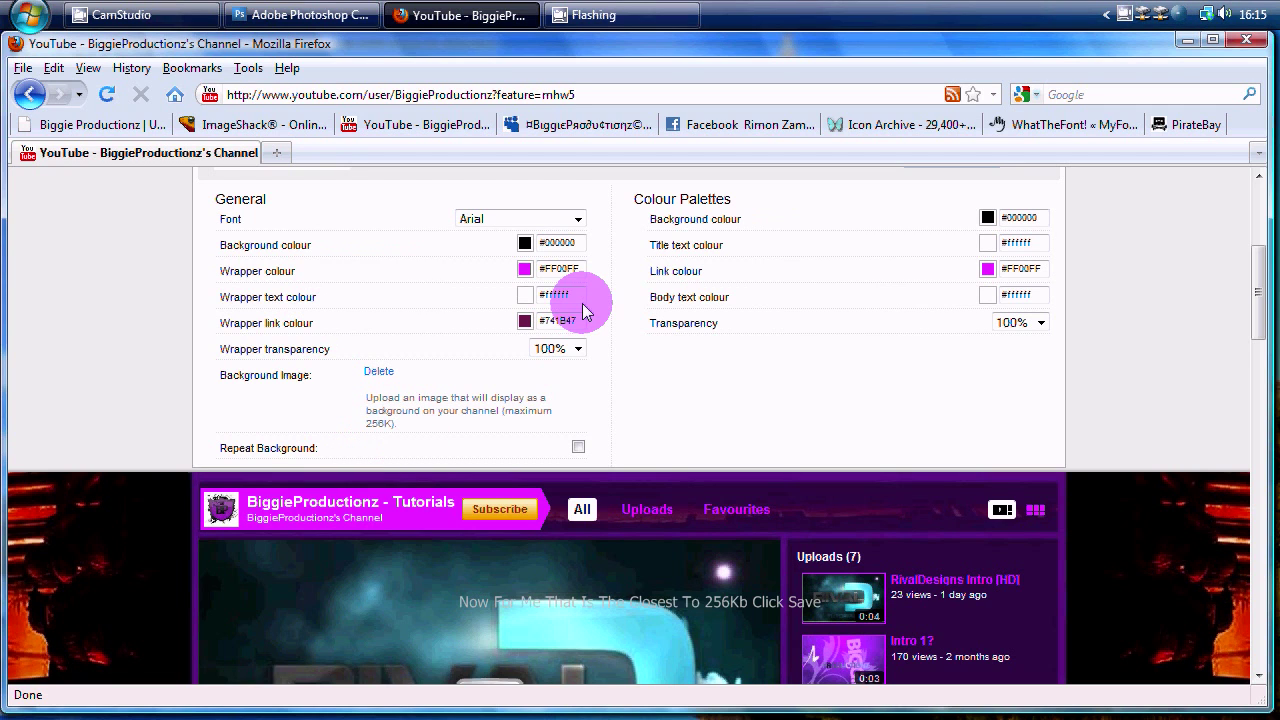
- Save the quality-72 JPEG (249.9K) over youtube-background.jpg on the desktop
{"action": "left_click", "coordinate": [305, 15]}
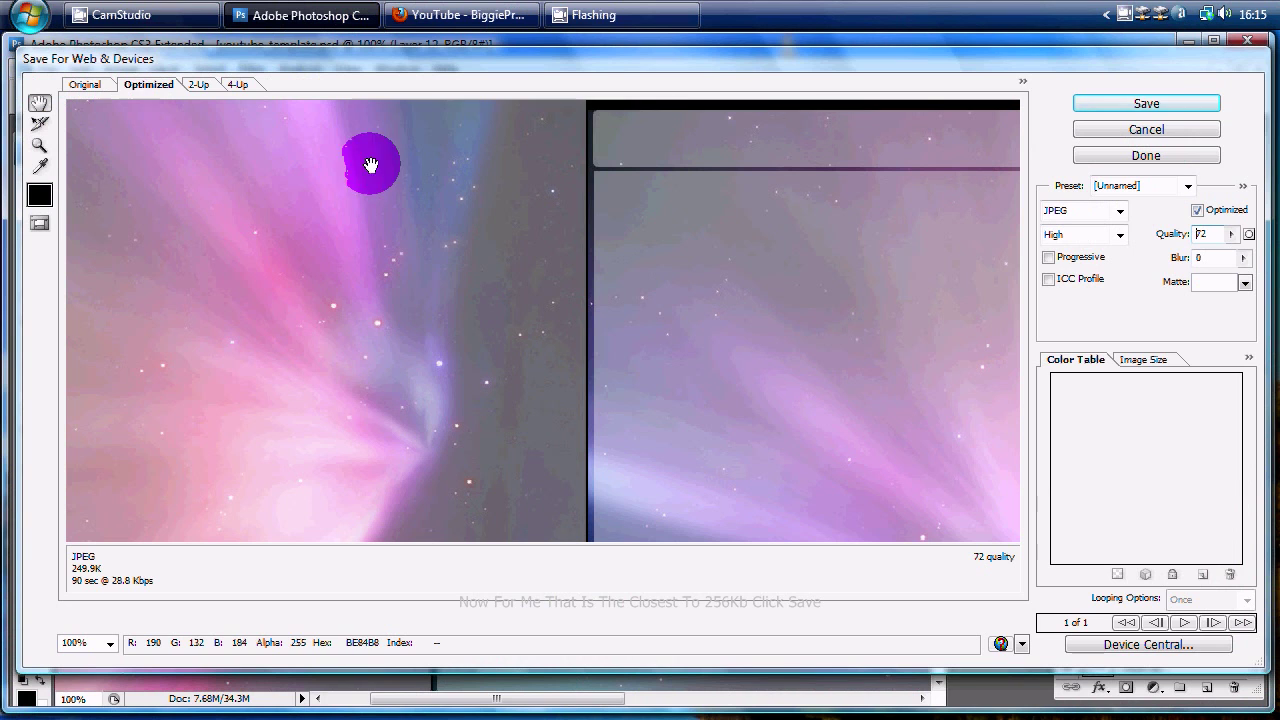
{"action": "left_click", "coordinate": [1181, 105]}
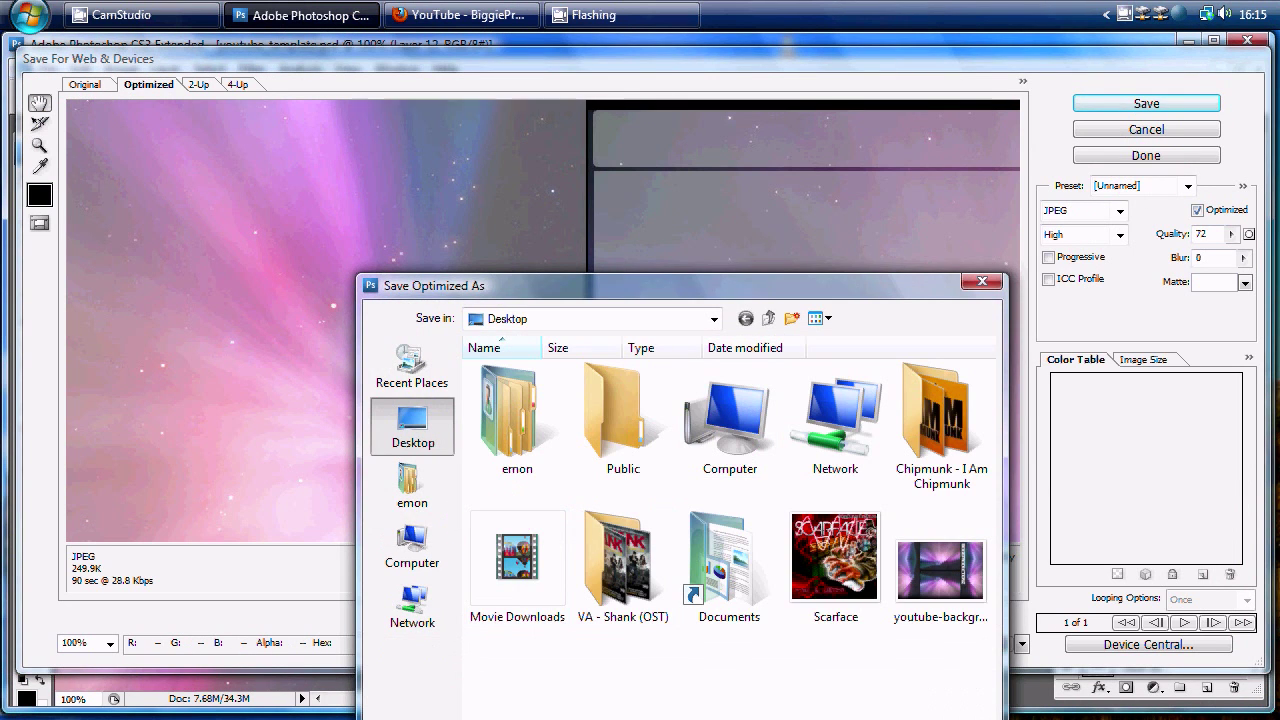
{"action": "key", "text": "Return"}
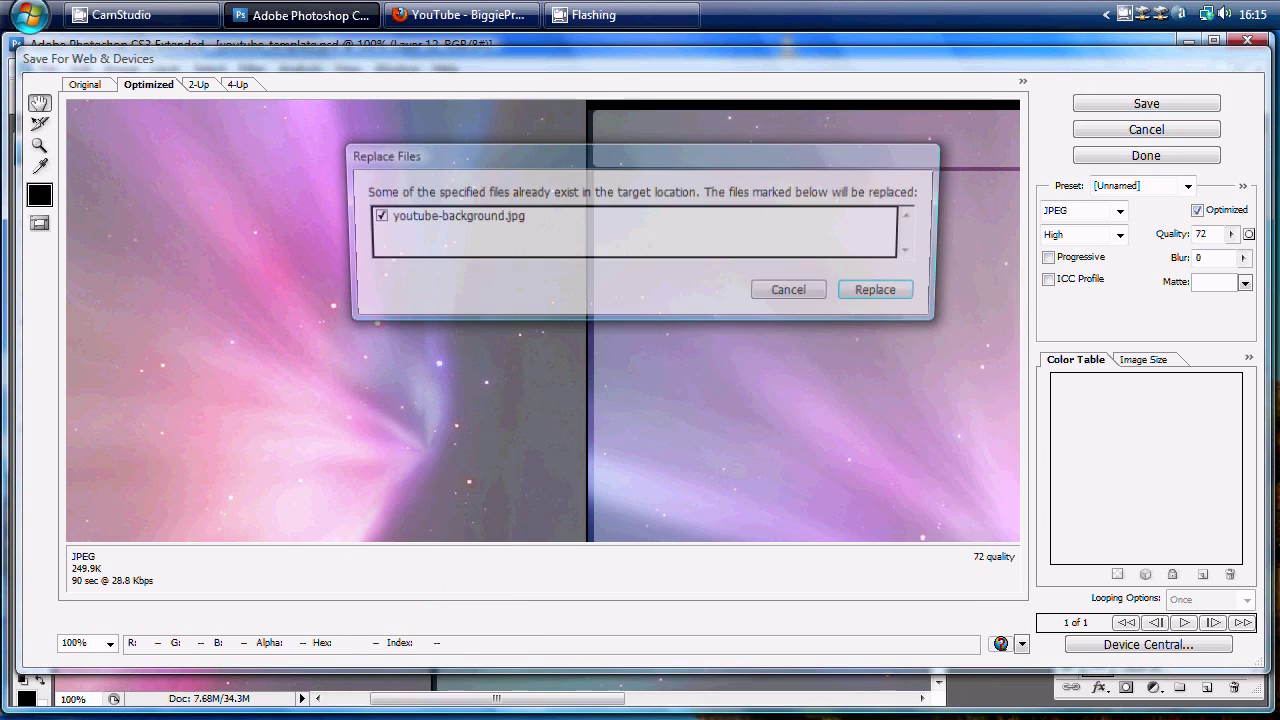
{"action": "left_click", "coordinate": [884, 292]}
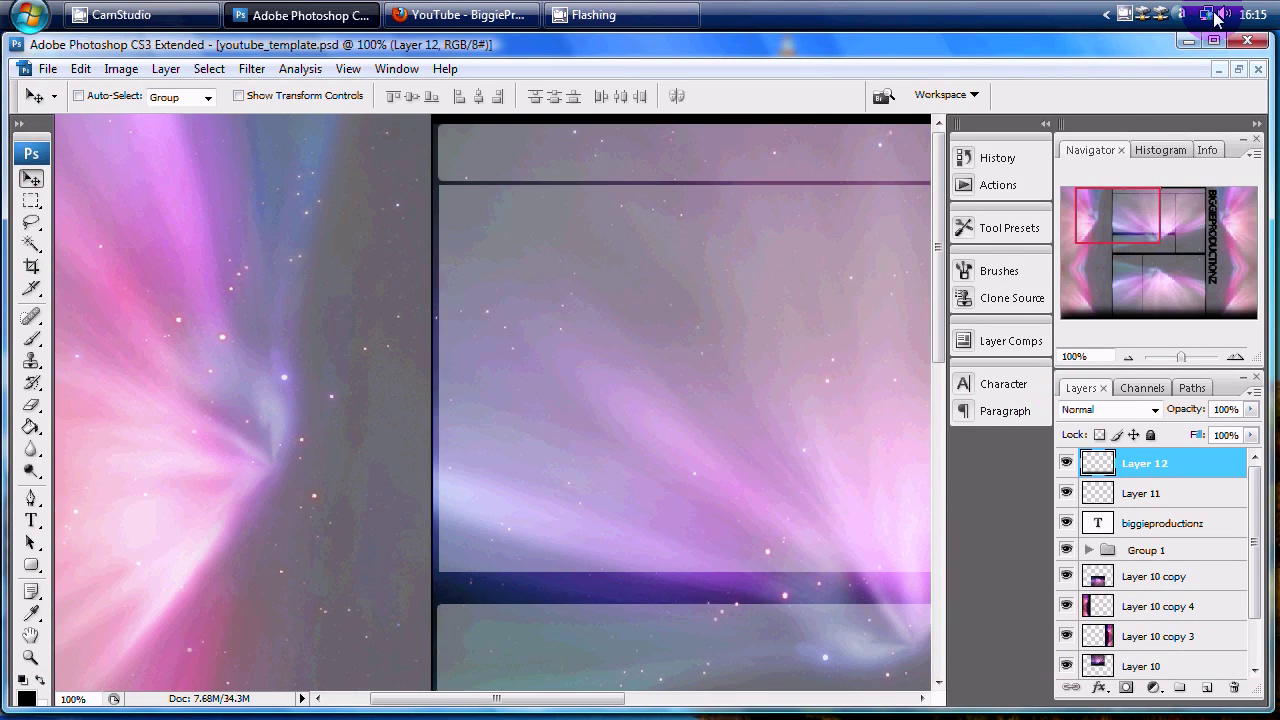
{"action": "left_click", "coordinate": [1190, 41]}
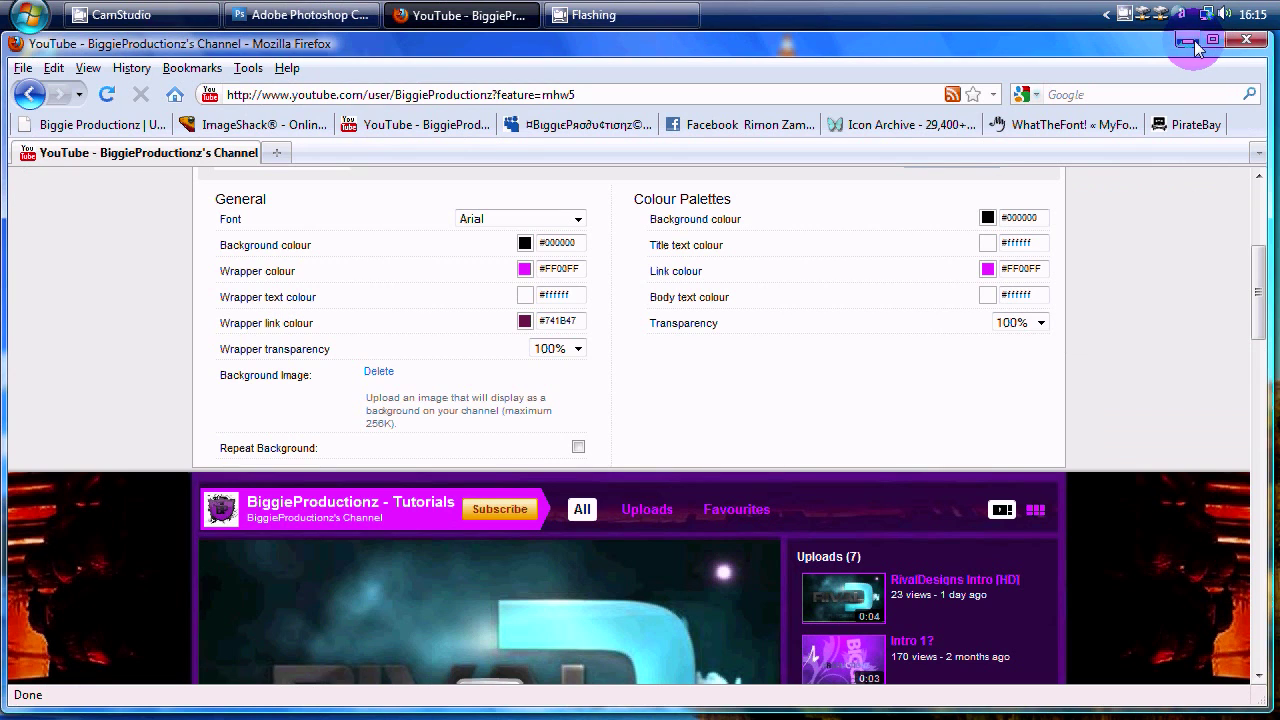
- Replace the theme's background image with youtube-background uploaded from the Desktop
{"action": "left_click", "coordinate": [1190, 42]}
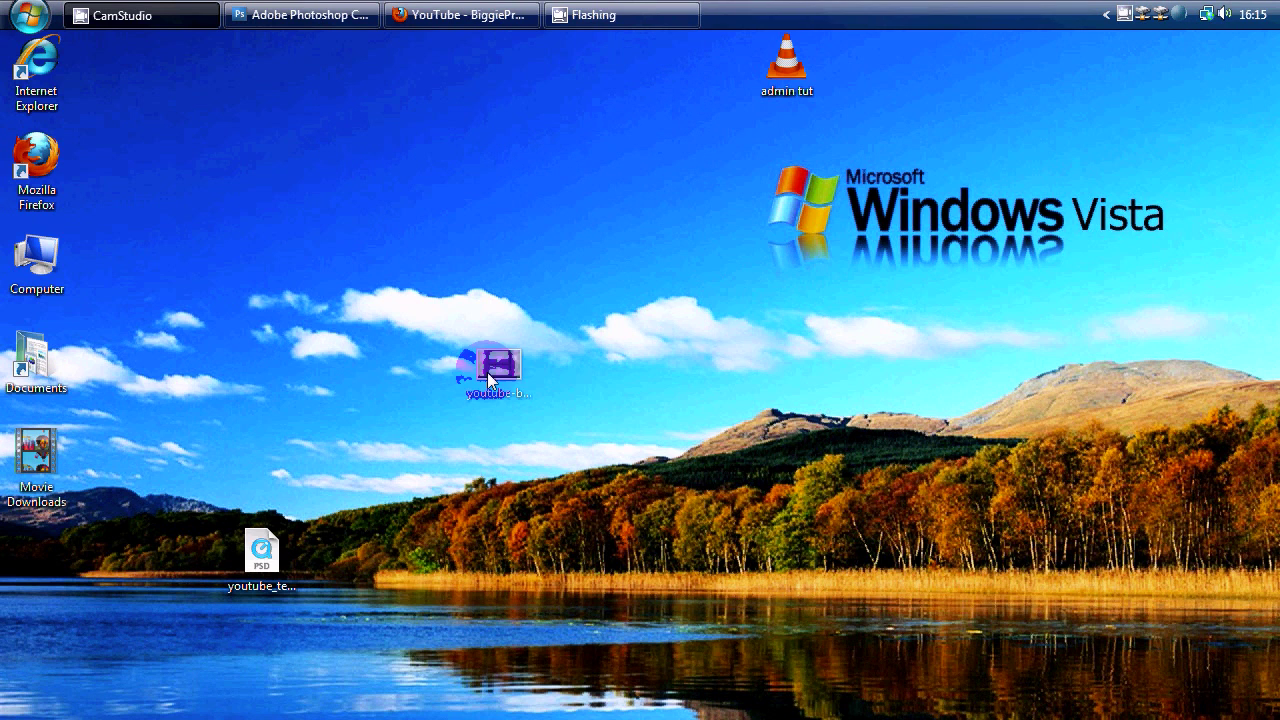
{"action": "left_click", "coordinate": [447, 16]}
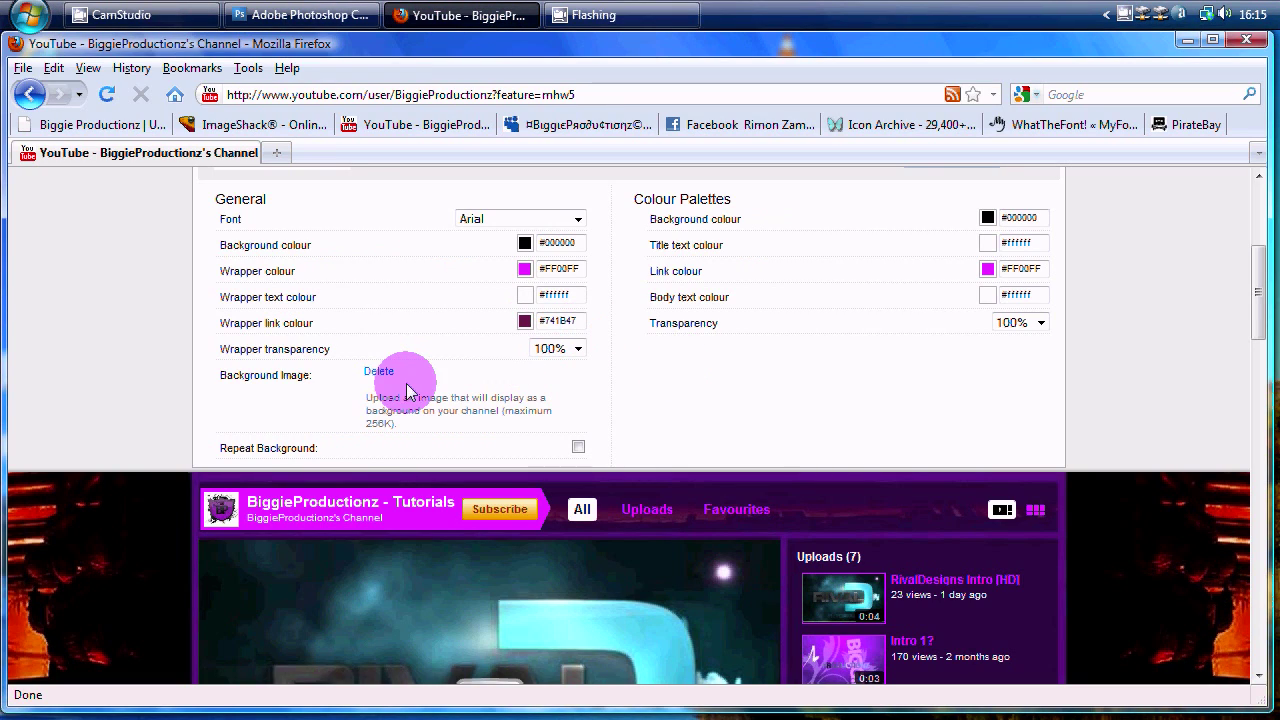
{"action": "left_click", "coordinate": [377, 371]}
{"action": "left_click", "coordinate": [508, 386]}
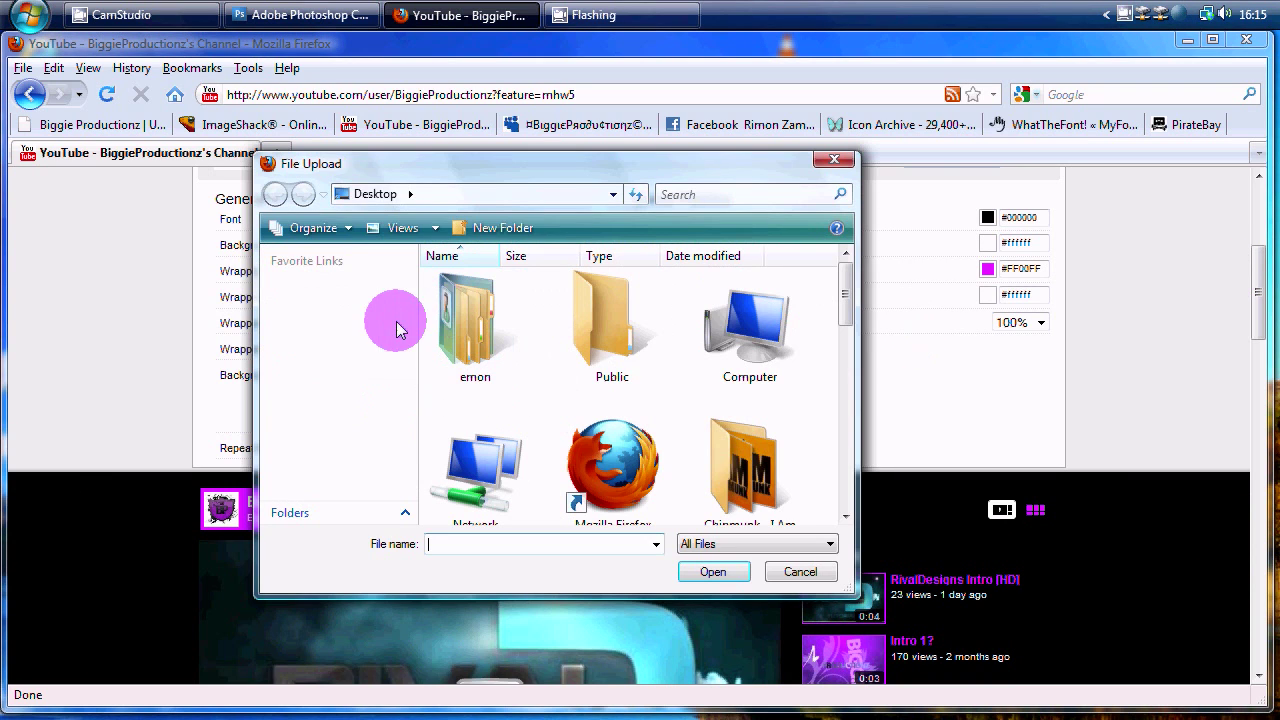
{"action": "left_click", "coordinate": [318, 306]}
{"action": "left_click_drag", "start_coordinate": [845, 290], "coordinate": [843, 470]}
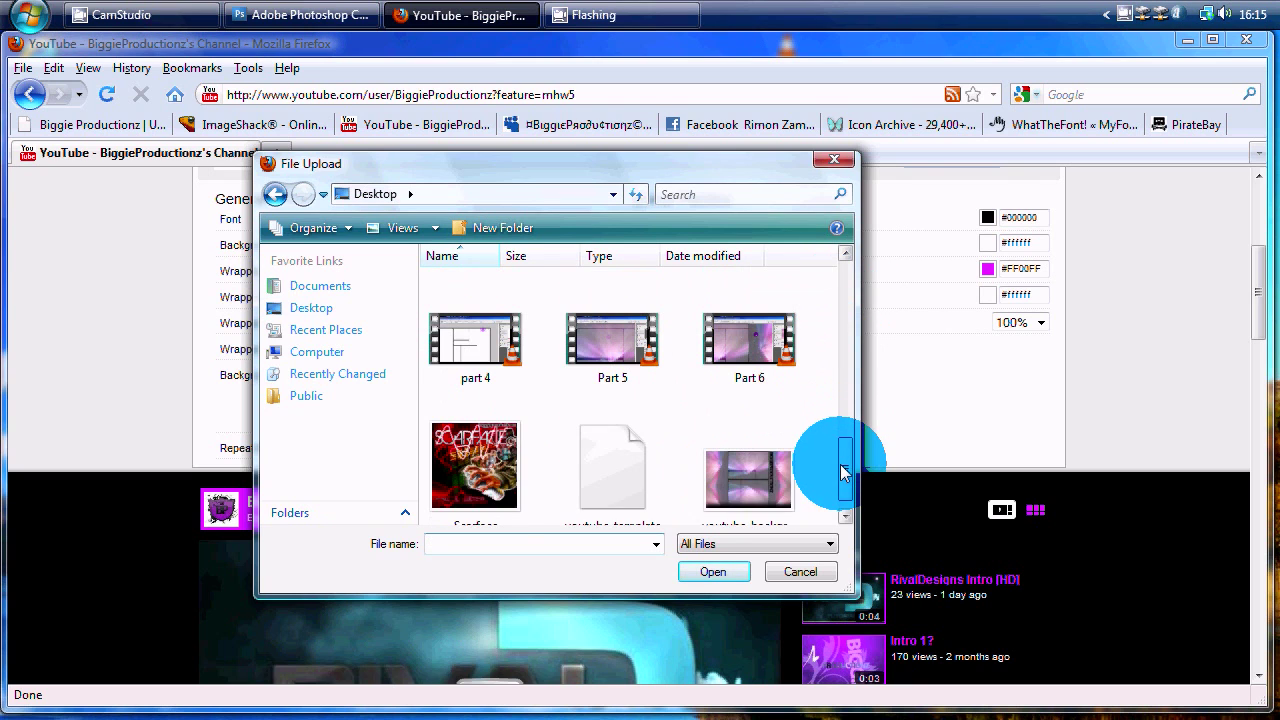
{"action": "left_click", "coordinate": [757, 432]}
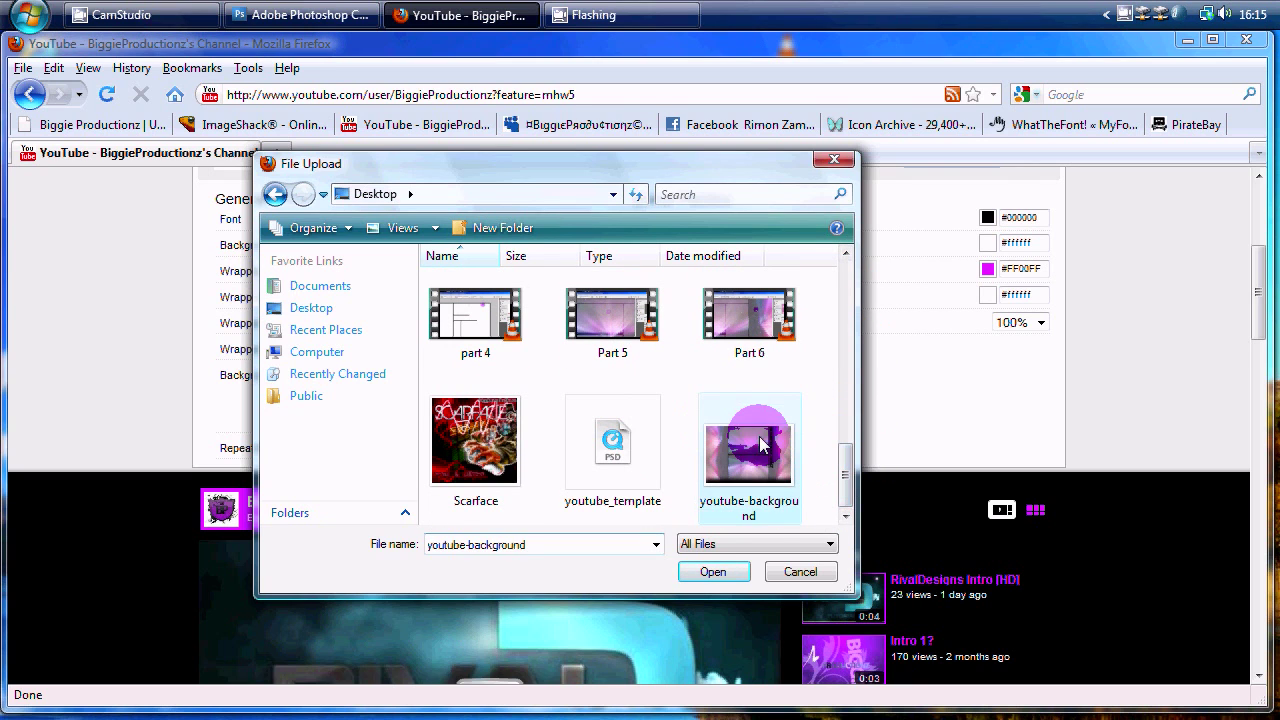
{"action": "left_click", "coordinate": [722, 571]}
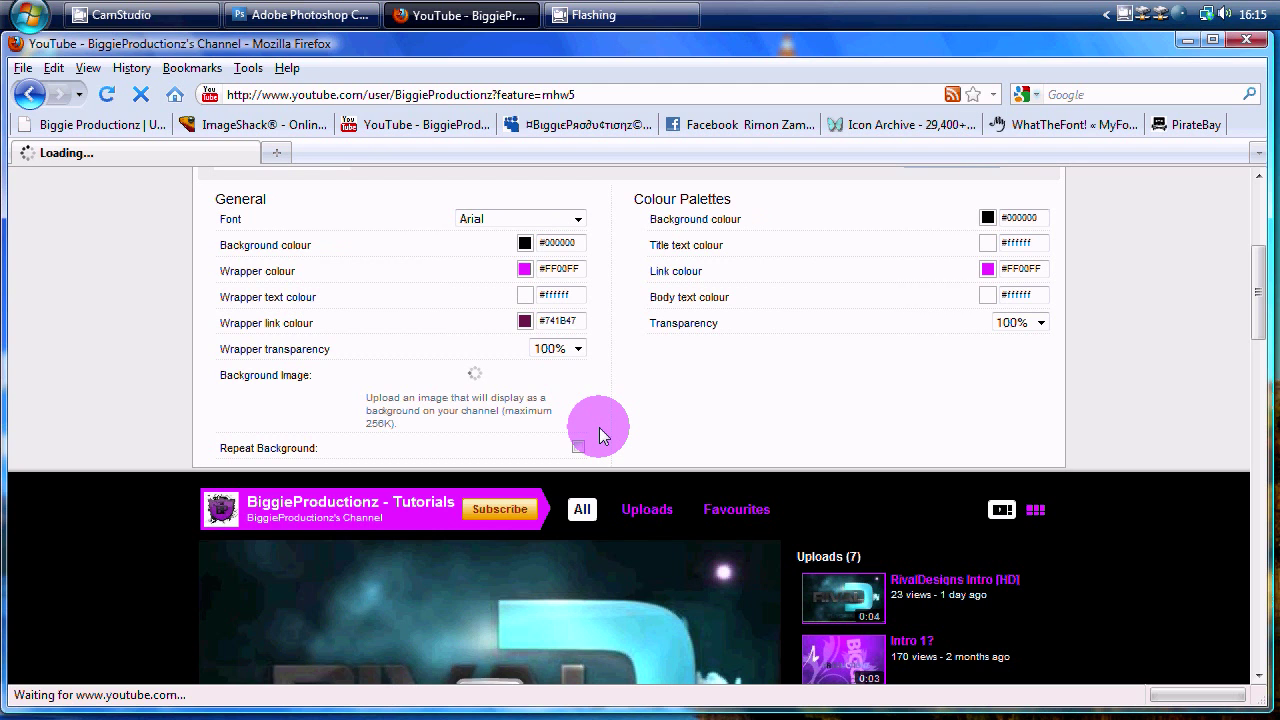
- Save the channel theme and confirm the pink-purple space background with BIGGIEPRODUCTIONZ side text
{"action": "scroll", "coordinate": [599, 430], "scroll_direction": "down", "scroll_amount": 4}
{"action": "scroll", "coordinate": [601, 450], "scroll_direction": "down", "scroll_amount": 7}
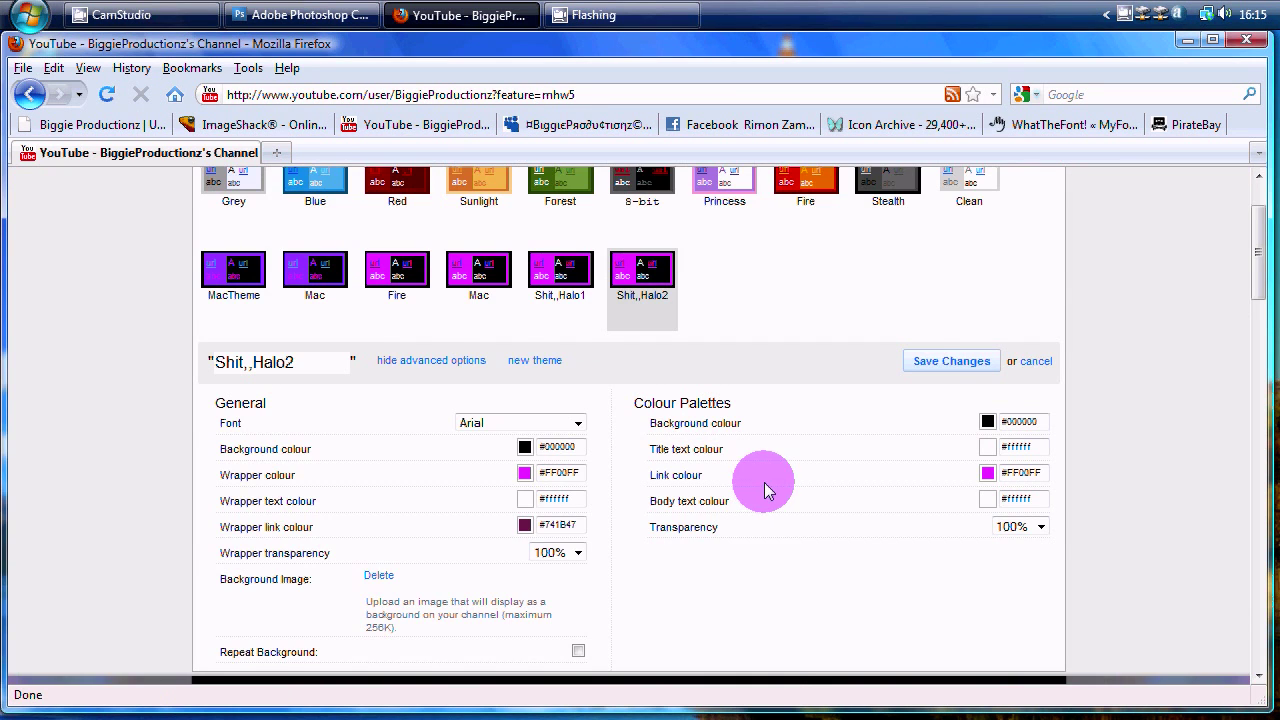
{"action": "scroll", "coordinate": [764, 482], "scroll_direction": "down", "scroll_amount": 2}
{"action": "left_click", "coordinate": [955, 260]}
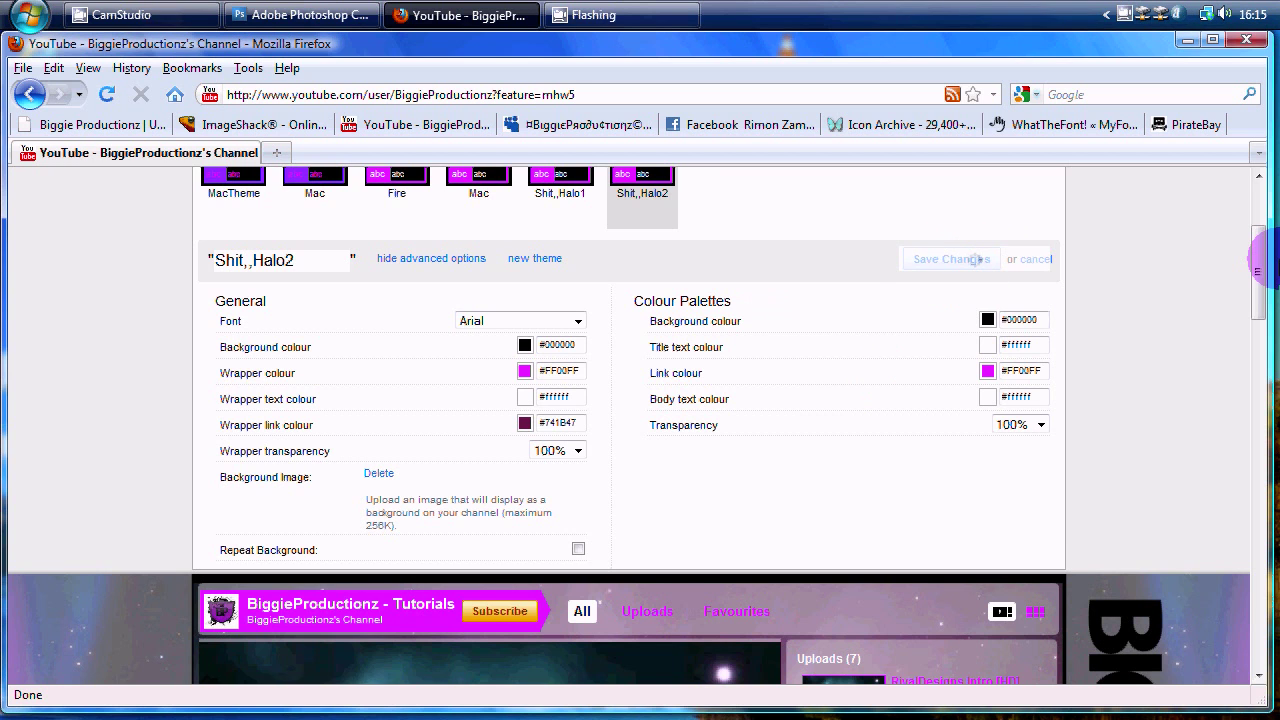
{"action": "scroll", "coordinate": [1265, 255], "scroll_direction": "down", "scroll_amount": 8}
{"action": "mouse_move", "coordinate": [1259, 257]}
{"action": "left_mouse_down"}
{"action": "mouse_move", "coordinate": [1262, 205]}
{"action": "mouse_move", "coordinate": [1223, 527]}
{"action": "mouse_move", "coordinate": [1246, 453]}
{"action": "mouse_move", "coordinate": [1268, 188]}
{"action": "mouse_move", "coordinate": [1230, 378]}
{"action": "mouse_move", "coordinate": [1236, 222]}
{"action": "left_mouse_up"}
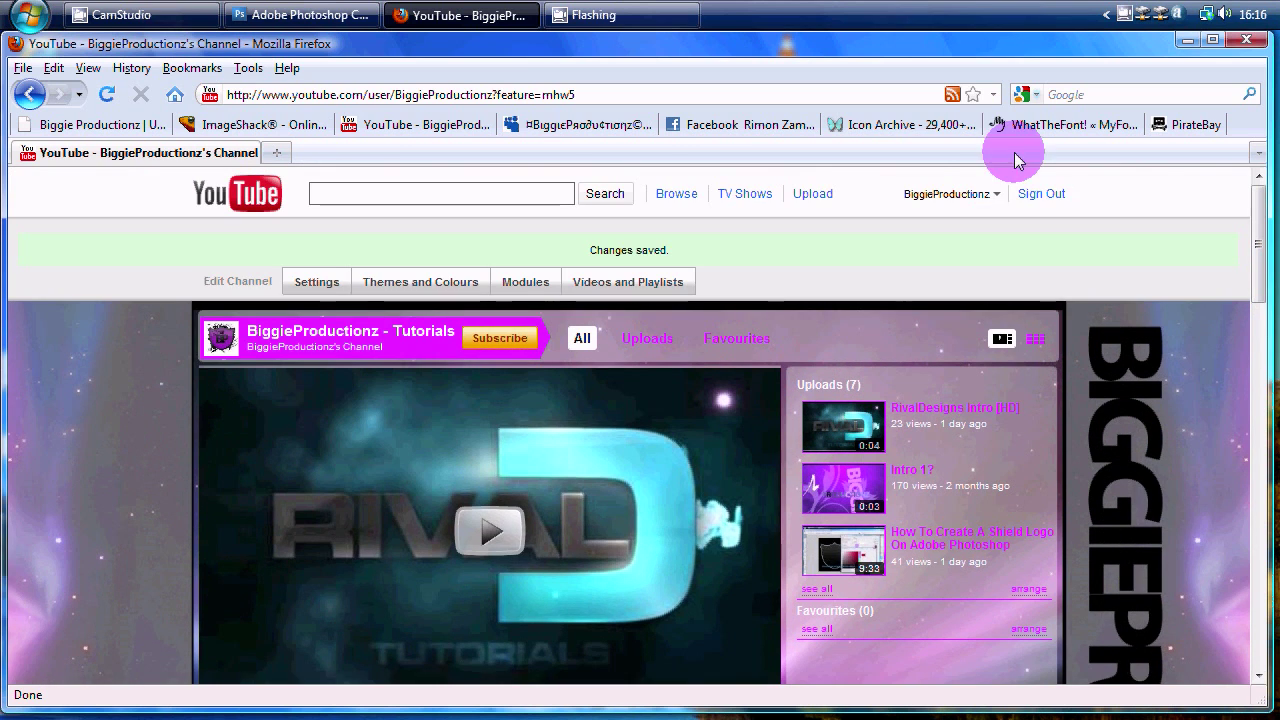
- Sign out of the YouTube account via the Sign Out link at the top right
{"action": "left_click", "coordinate": [1050, 195]}
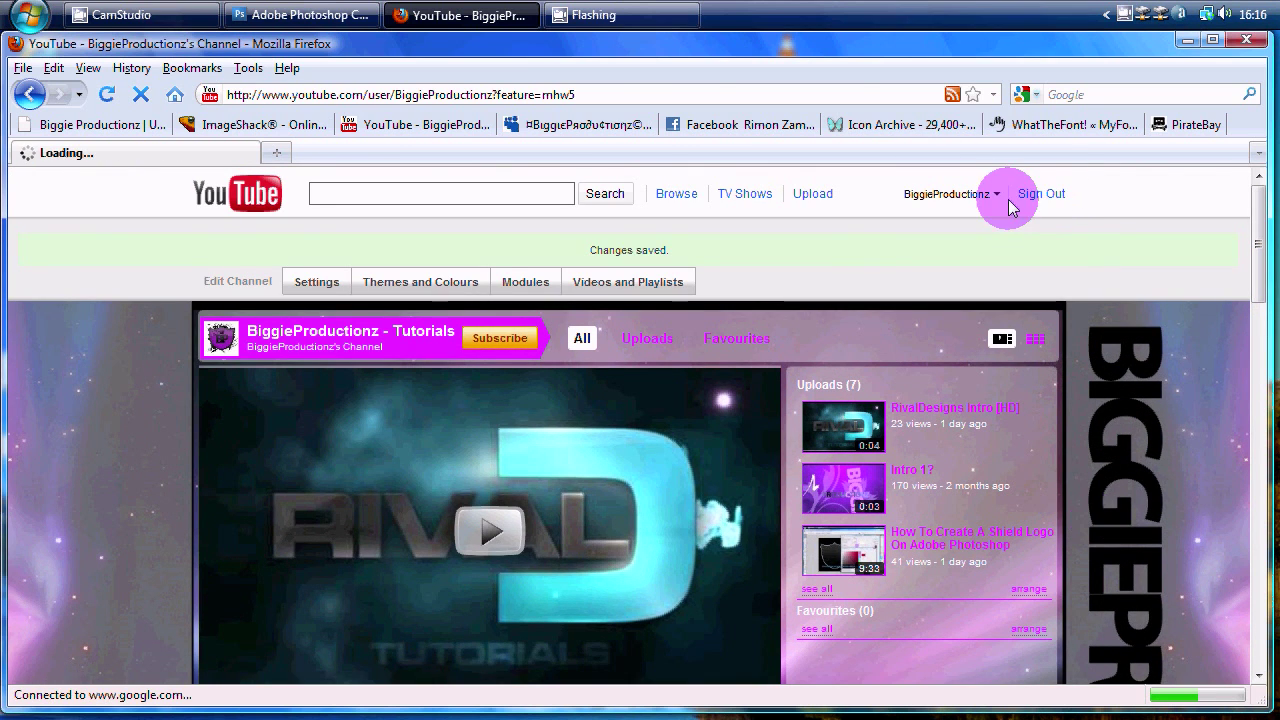